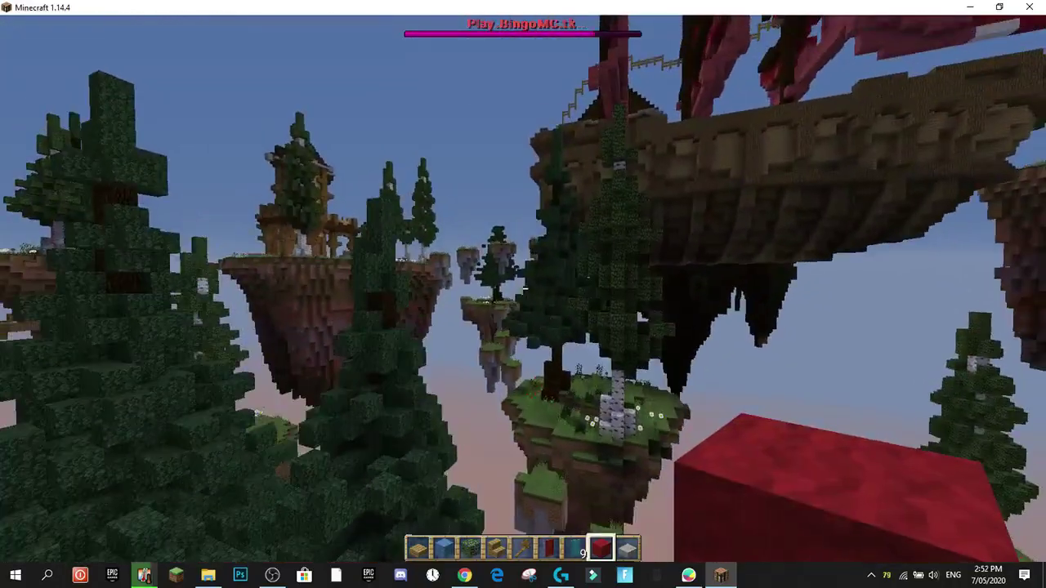
Fly around the floating lobby islands and examine the buildings, ships and paved paths of the server spawn.
{"action": "key", "text": "w"}
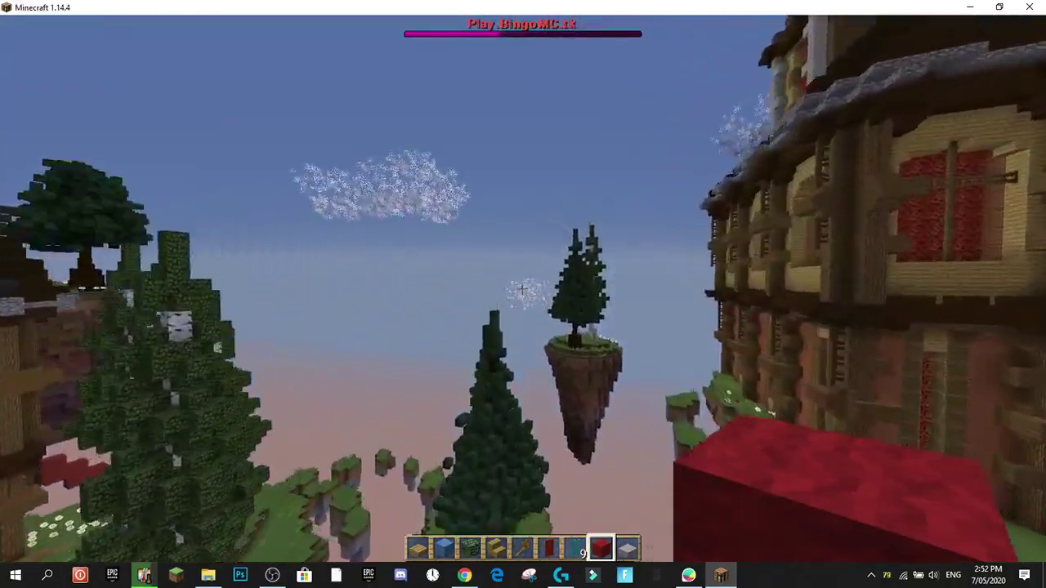
{"action": "key", "text": "w"}
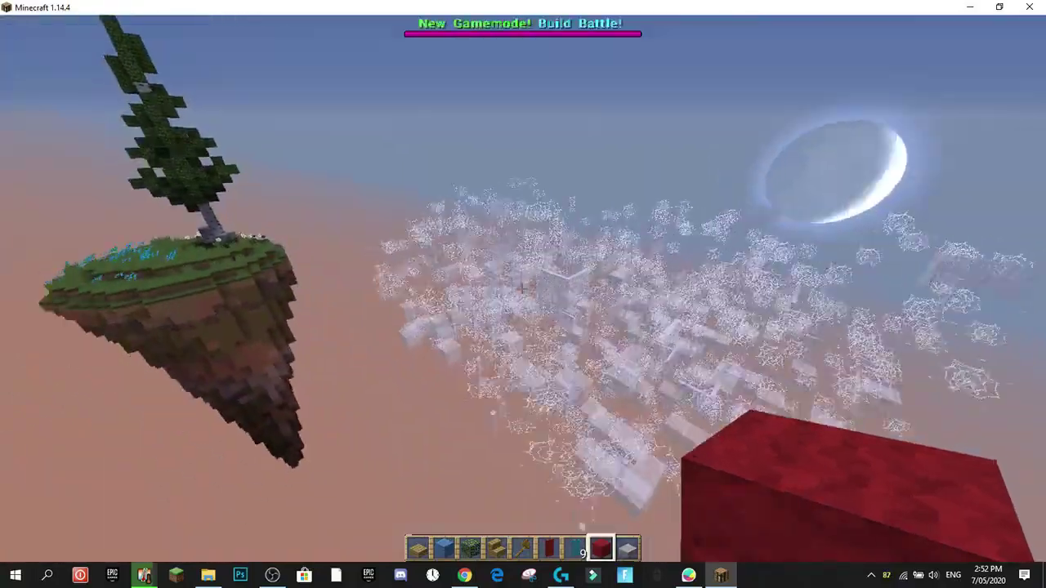
{"action": "key", "text": "w"}
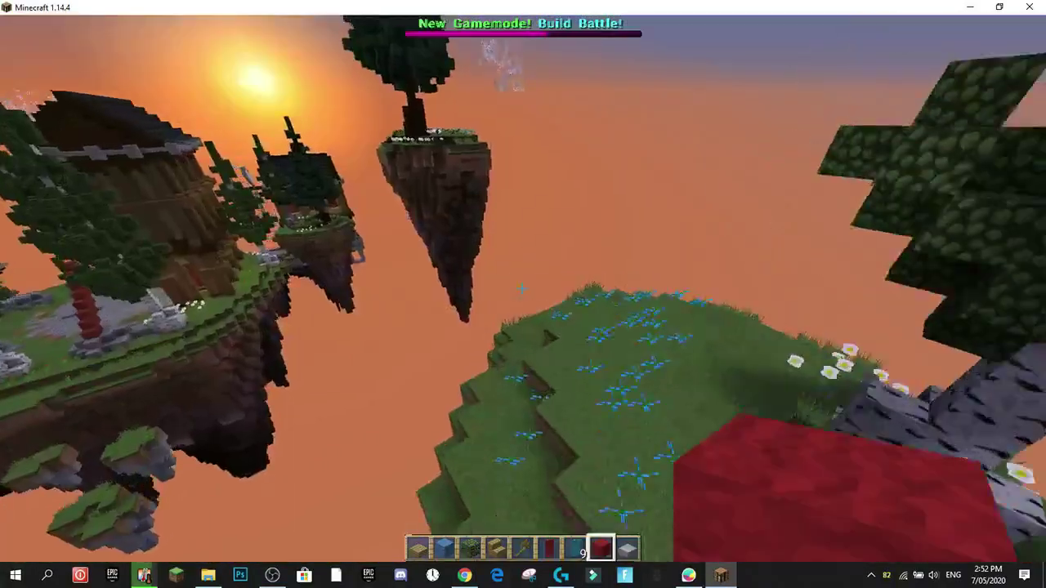
{"action": "key", "text": "w"}
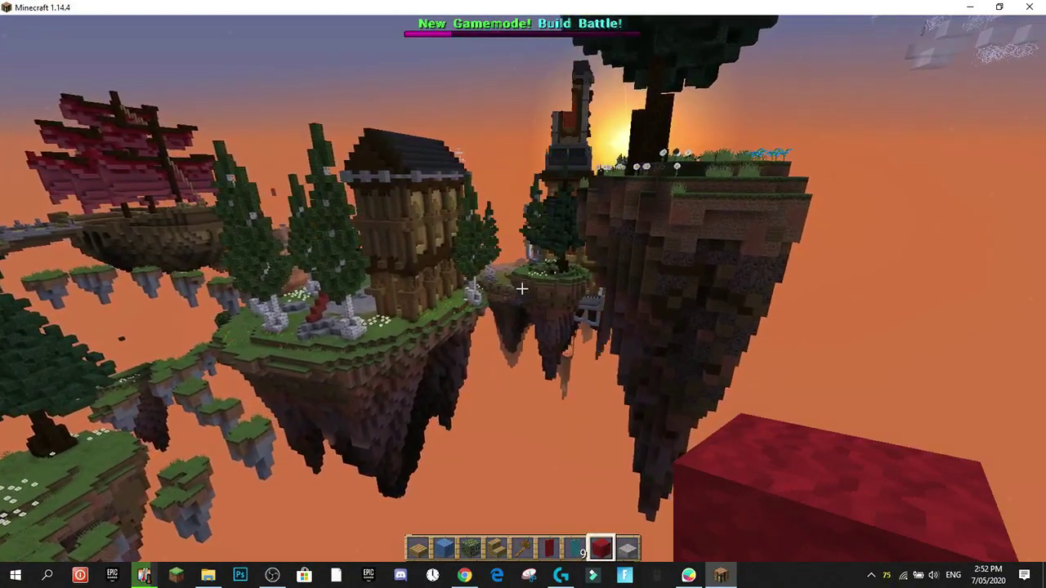
{"action": "key", "text": "w"}
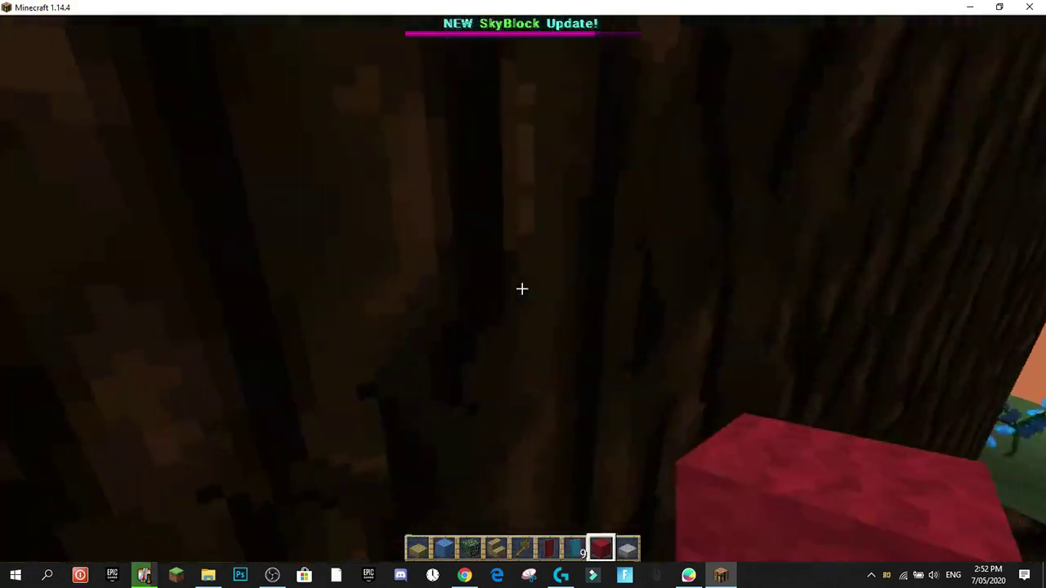
{"action": "key", "text": "s"}
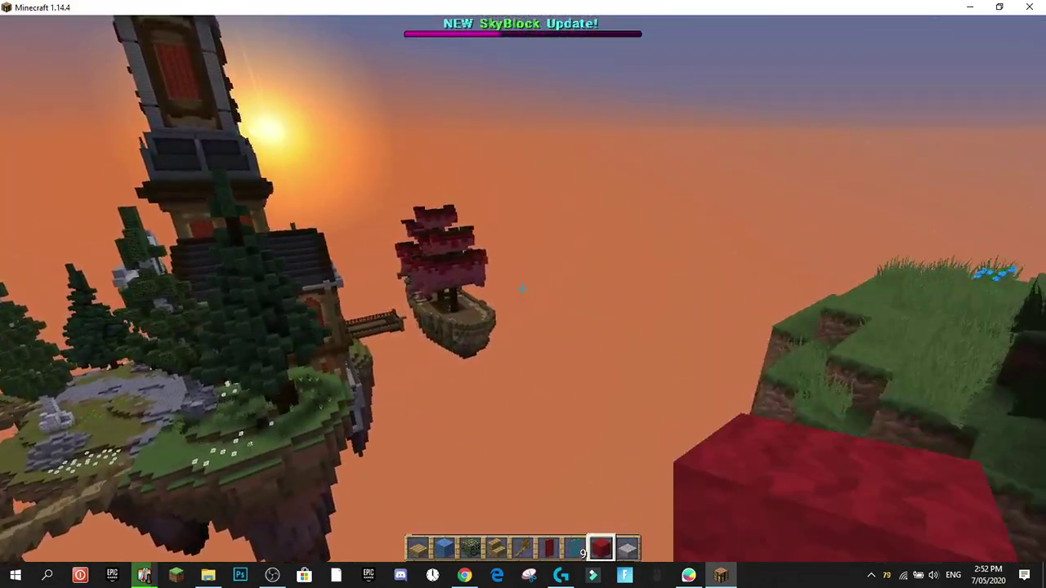
{"action": "key", "text": "w"}
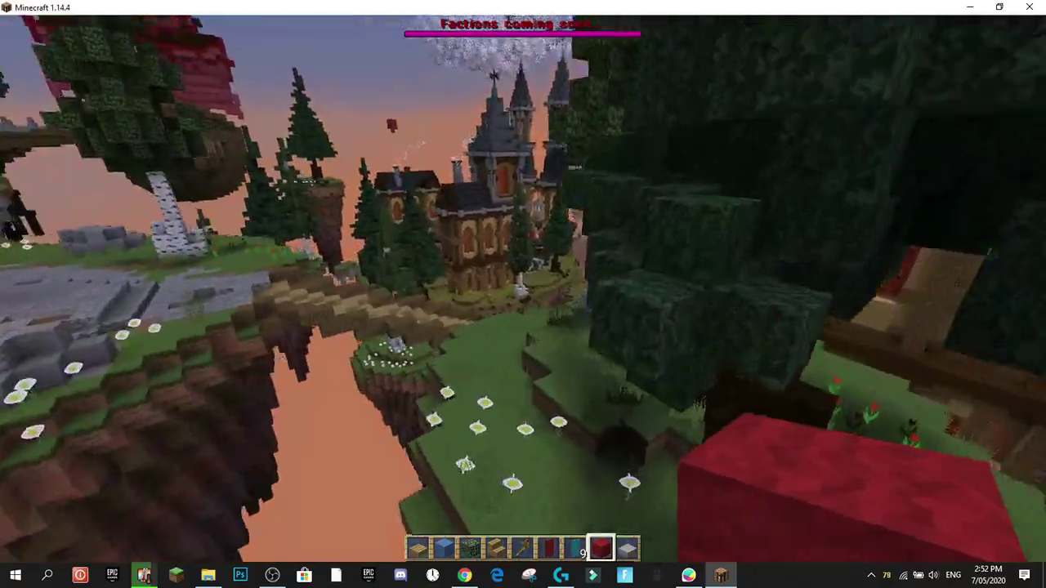
{"action": "key", "text": "w"}
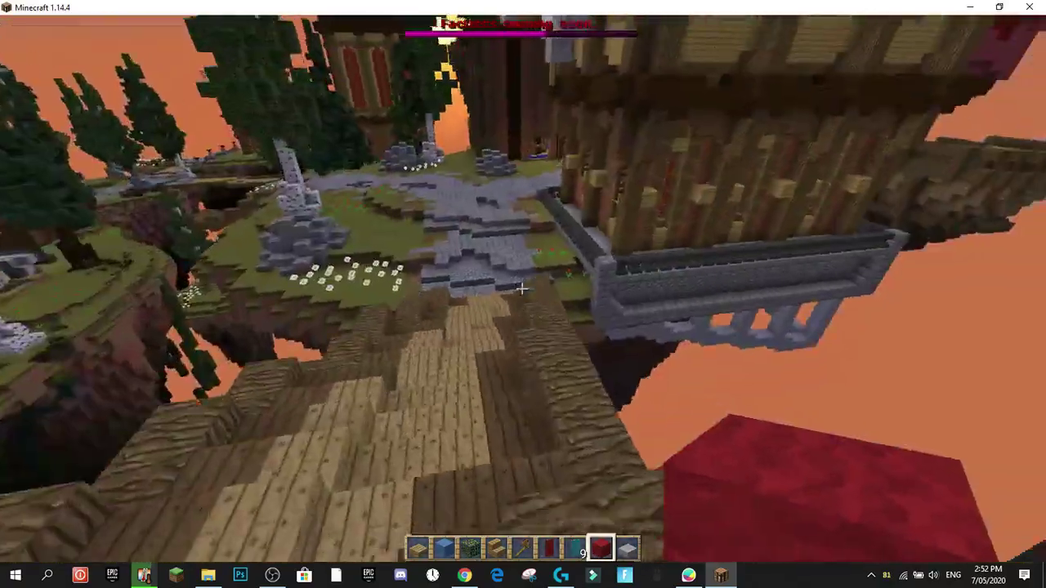
{"action": "key", "text": "w"}
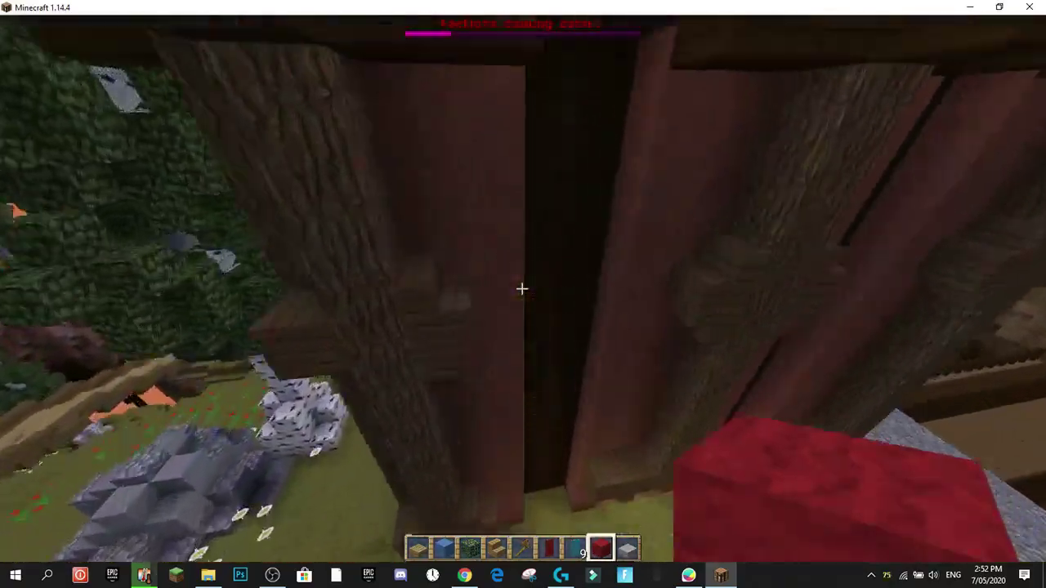
{"action": "key", "text": "w"}
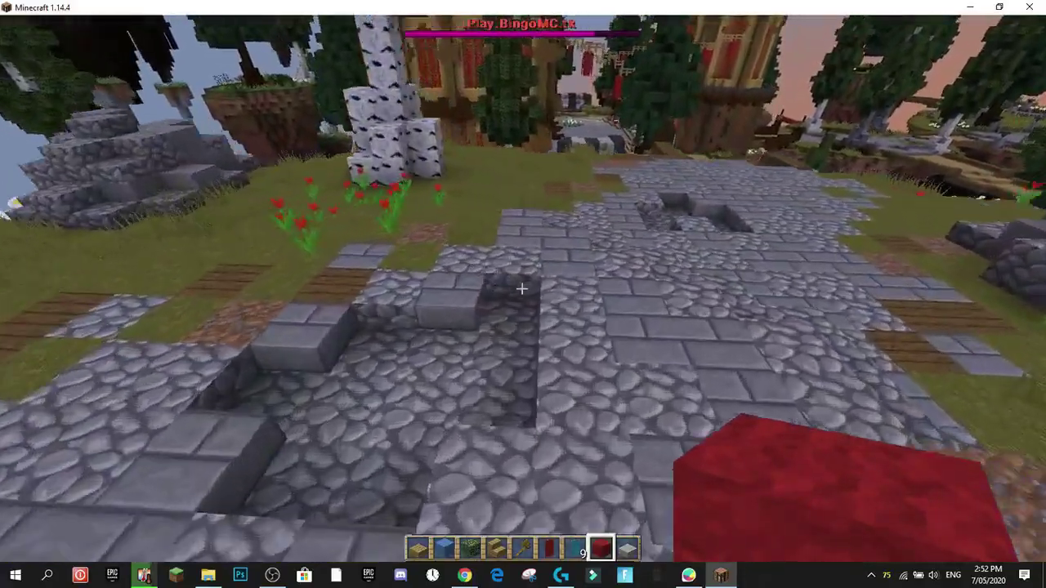
{"action": "key", "text": "w"}
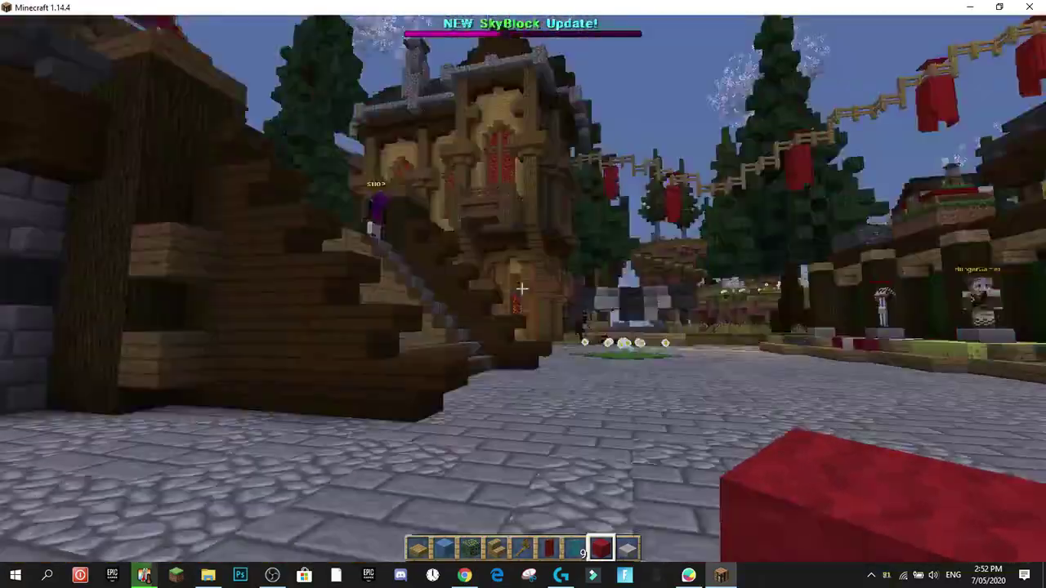
Break the red wool blocks standing on the round wooden platform near the fountain.
{"action": "scroll", "coordinate": [523, 294], "scroll_direction": "down", "scroll_amount": 1}
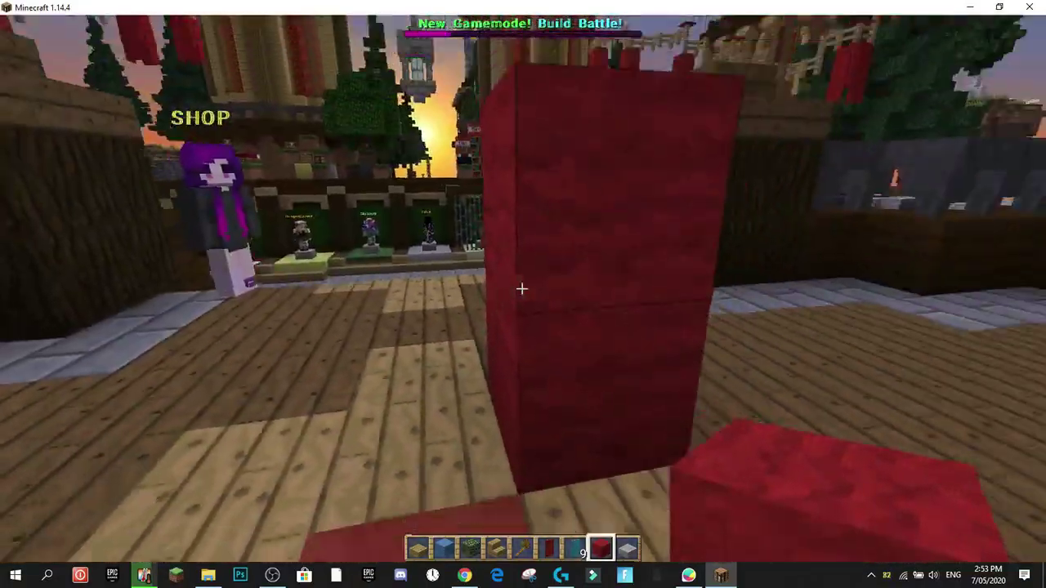
{"action": "left_click", "coordinate": [521, 289]}
{"action": "left_click", "coordinate": [521, 288]}
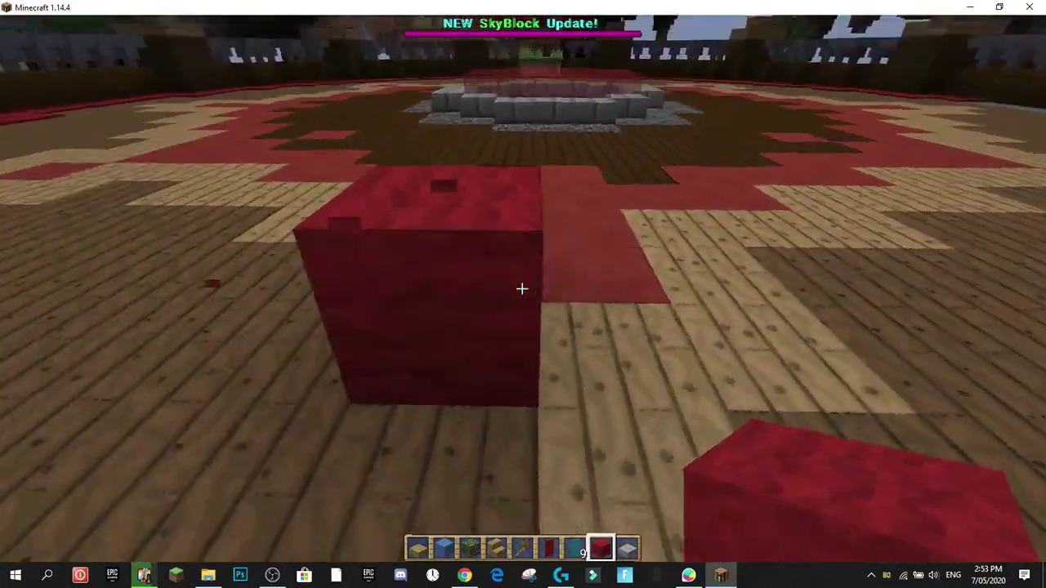
{"action": "left_click", "coordinate": [521, 289]}
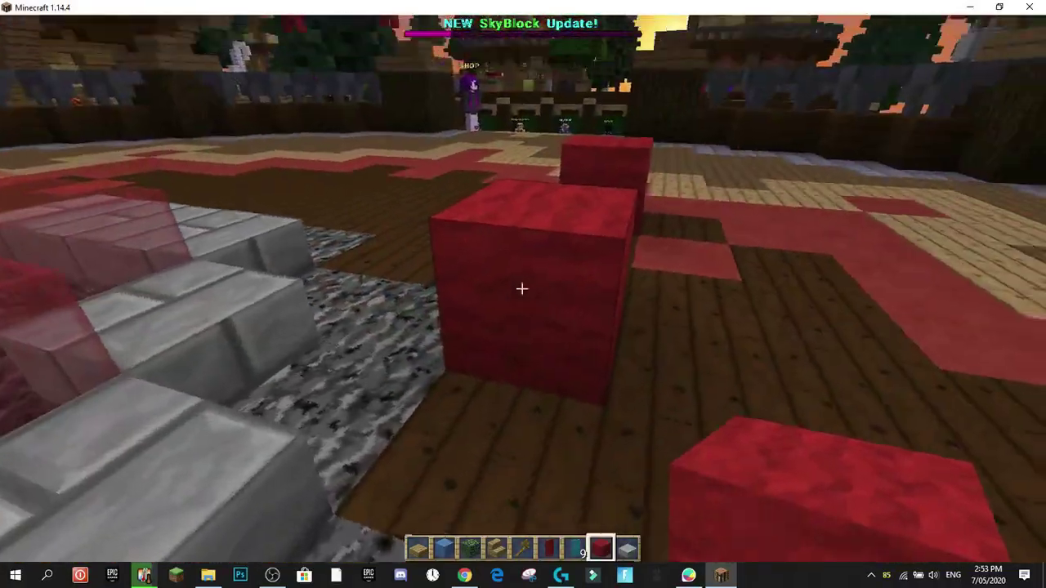
{"action": "left_click", "coordinate": [522, 289]}
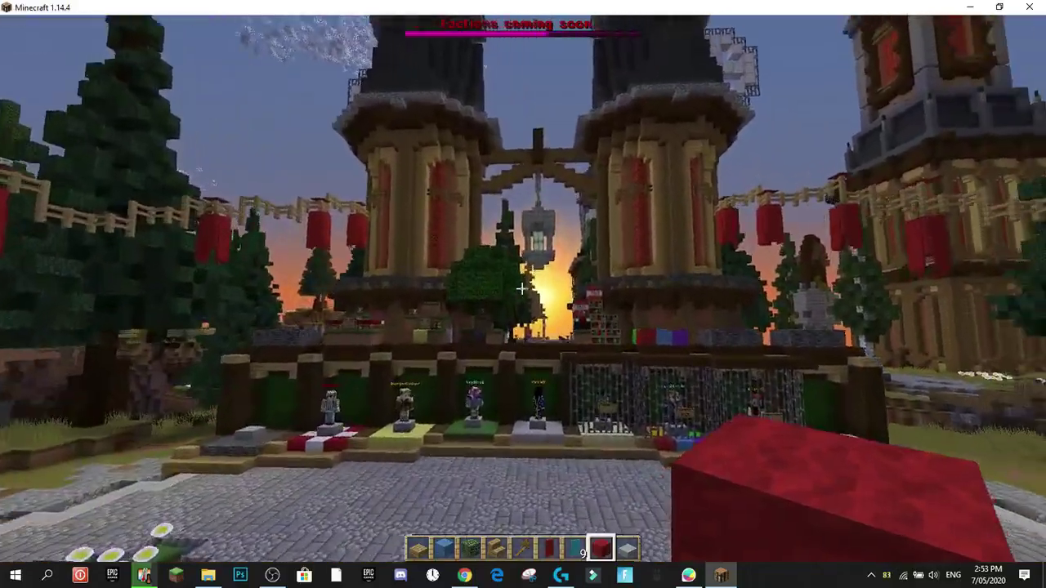
{"action": "left_click", "coordinate": [521, 288]}
{"action": "key", "text": "w"}
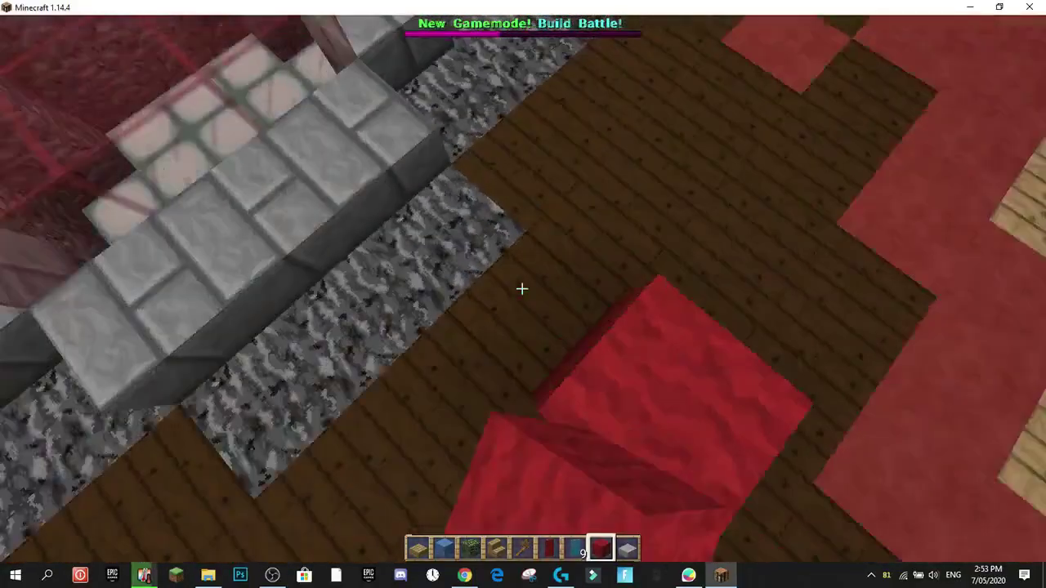
{"action": "left_click", "coordinate": [521, 288]}
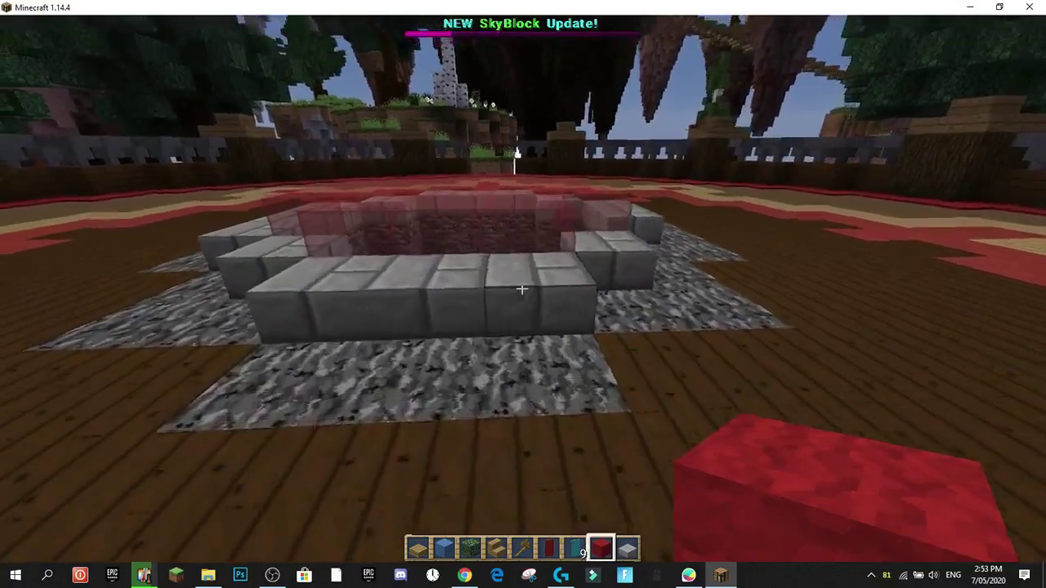
Walk from the fountain to the foot of the platform stairs, place red wool blocks there and break them.
{"action": "key", "text": "w"}
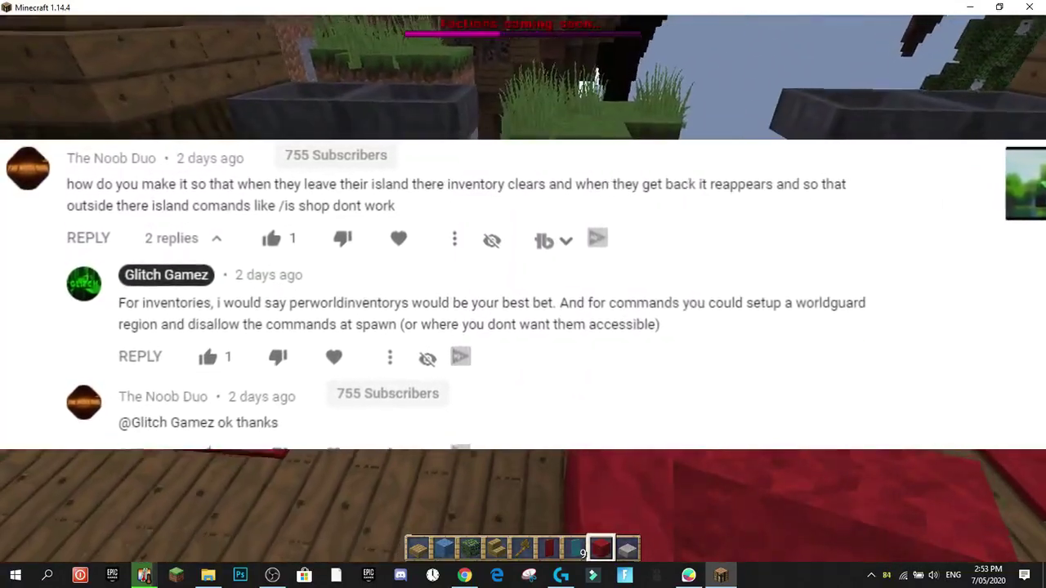
{"action": "key", "text": "w"}
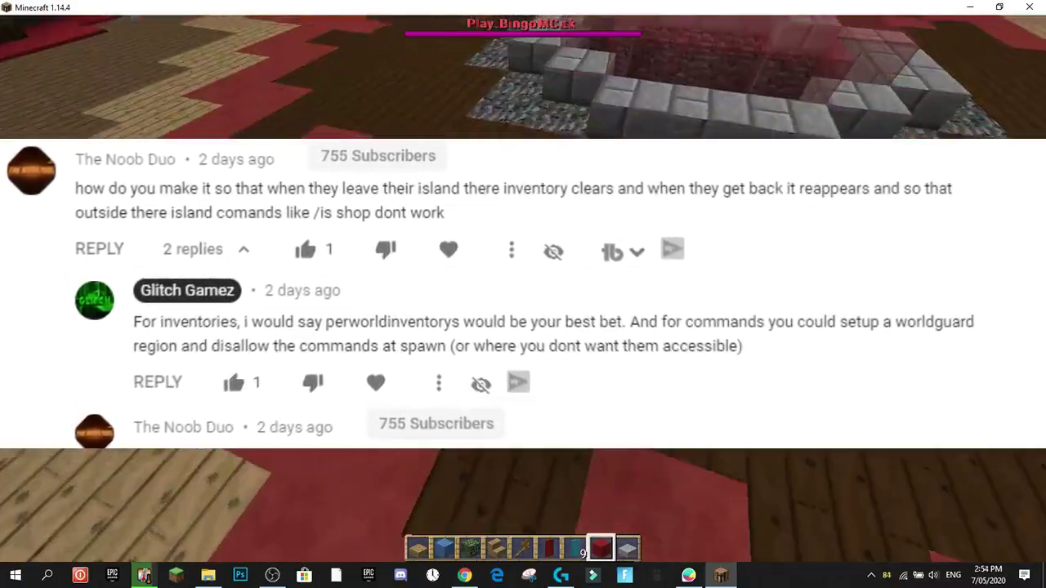
{"action": "key", "text": "w"}
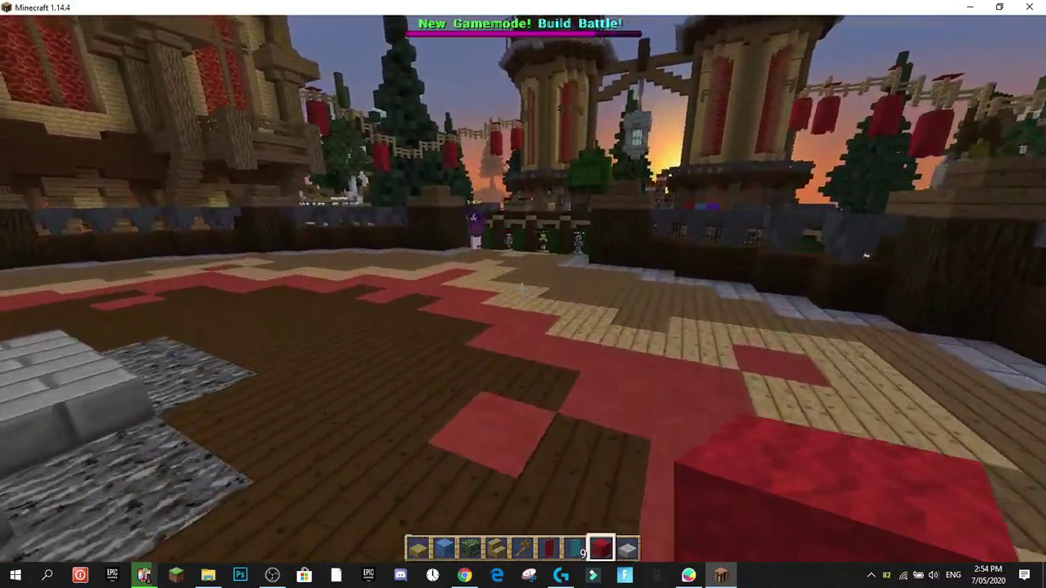
{"action": "key", "text": "w"}
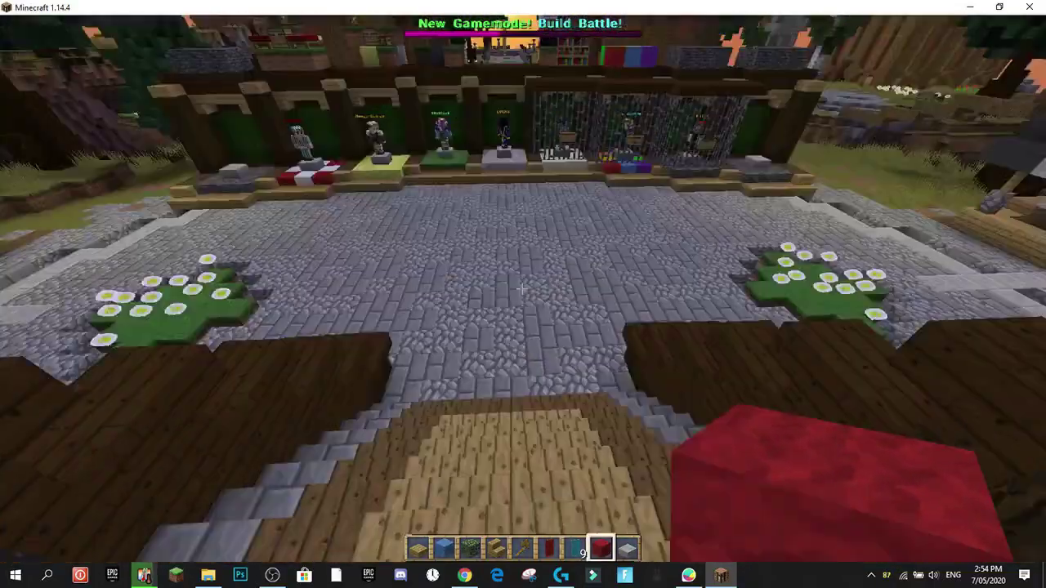
{"action": "key", "text": "w"}
{"action": "right_click", "coordinate": [522, 290]}
{"action": "left_click", "coordinate": [522, 289]}
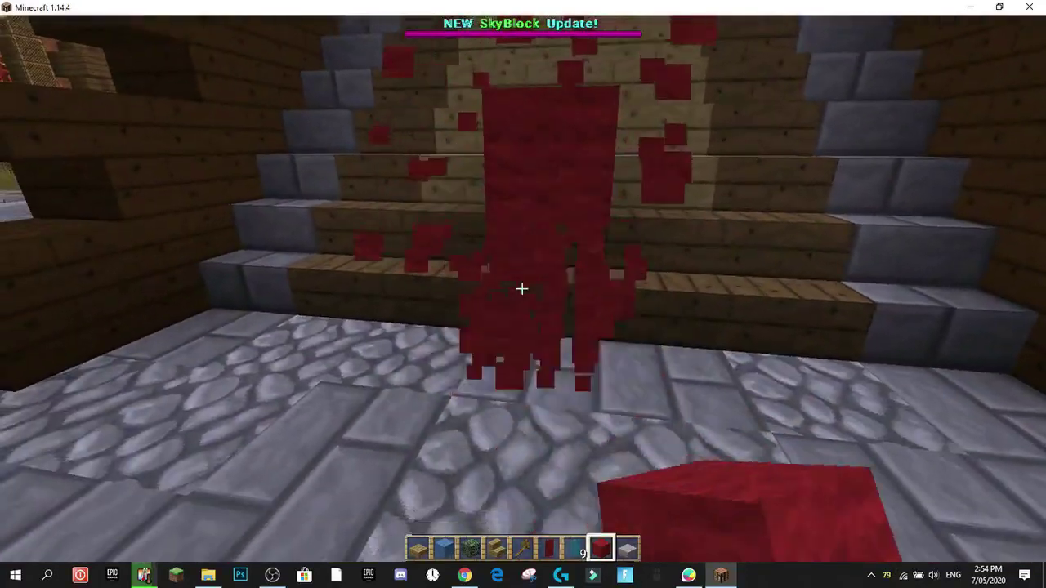
Circle back past the fountain to the stairs, stack a red wool pillar beside the SHOP character and break it.
{"action": "key", "text": "w"}
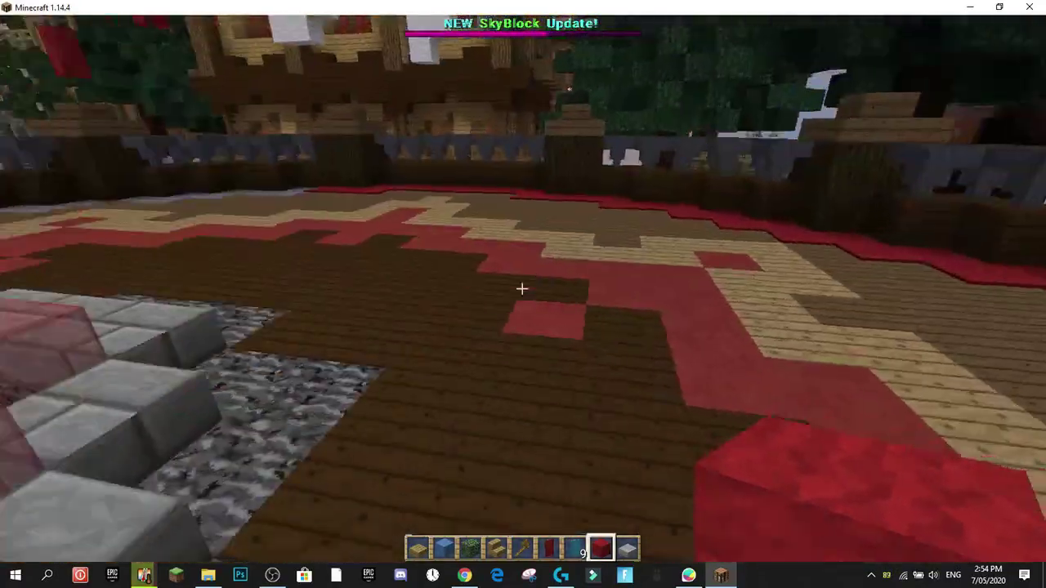
{"action": "key", "text": "w"}
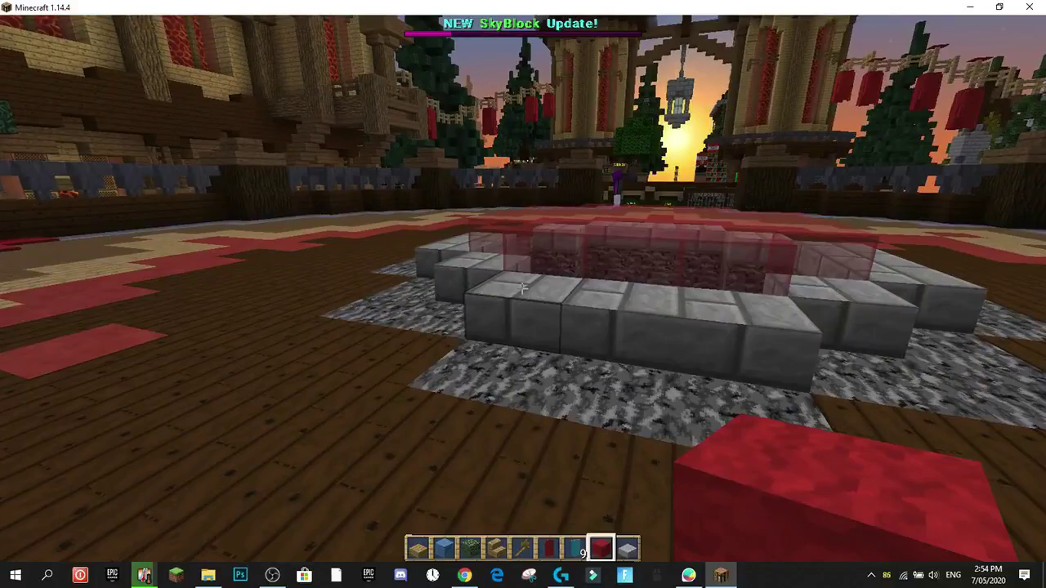
{"action": "key", "text": "w"}
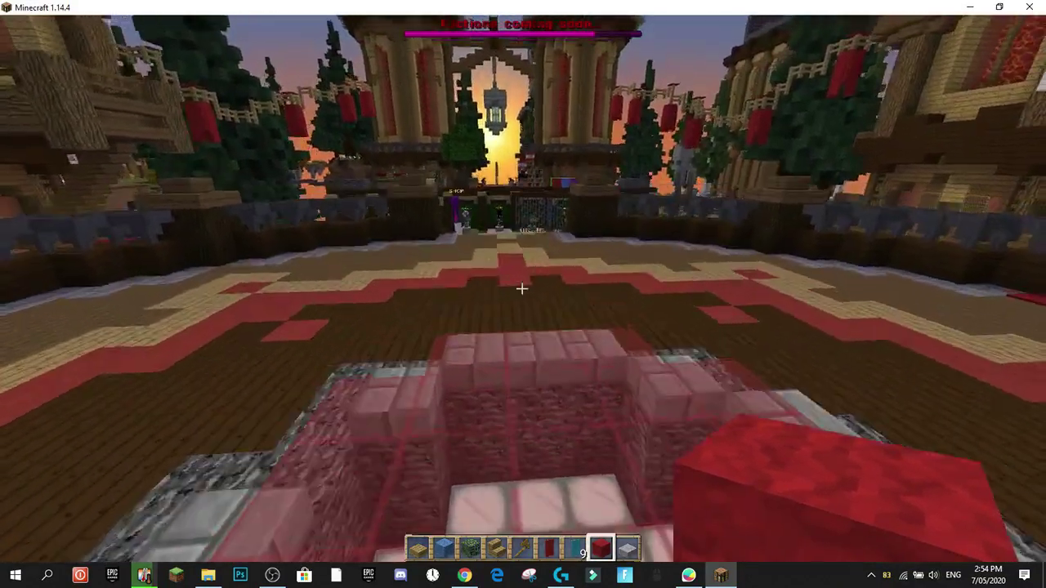
{"action": "key", "text": "w"}
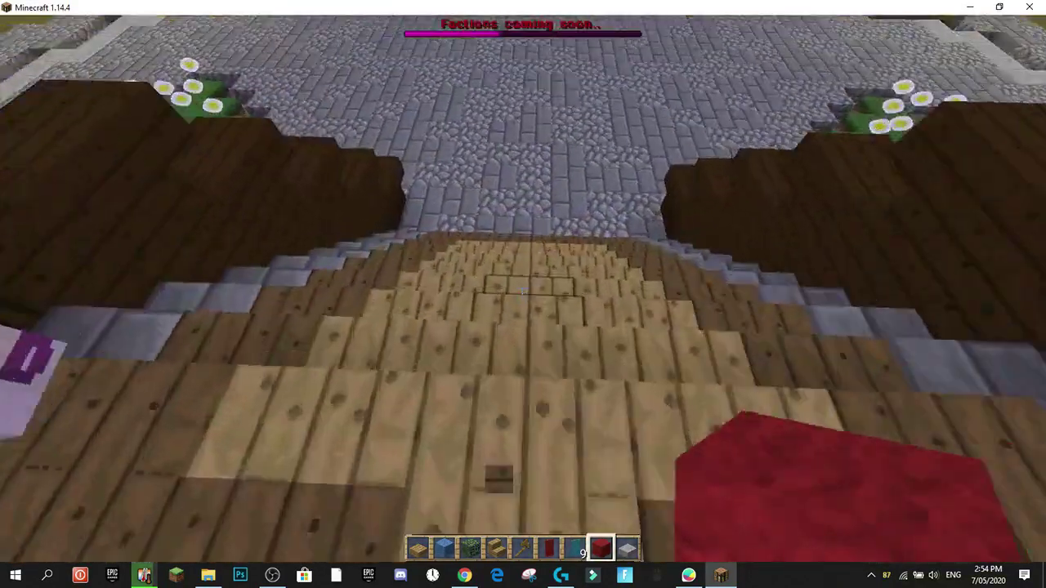
{"action": "right_click", "coordinate": [522, 289]}
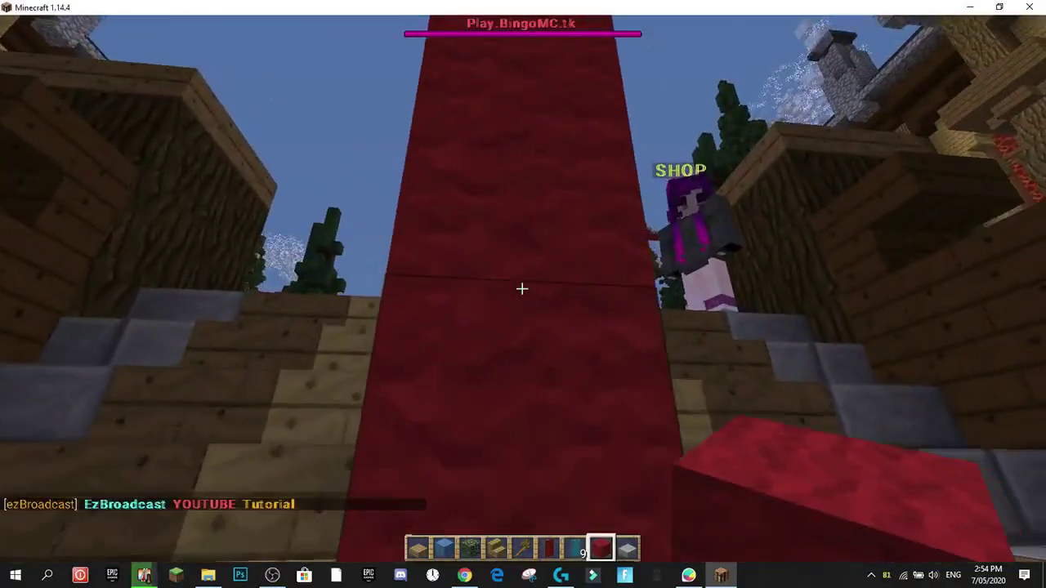
{"action": "left_click", "coordinate": [522, 289]}
Place a short row and stack of red wool blocks on the platform in front of the fountain.
{"action": "key", "text": "w"}
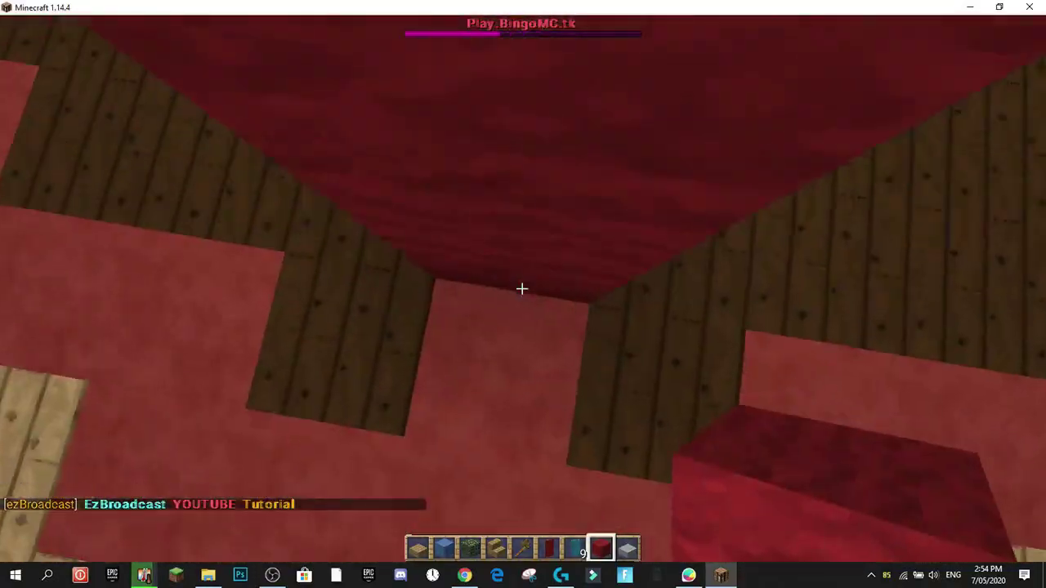
{"action": "right_click", "coordinate": [522, 288]}
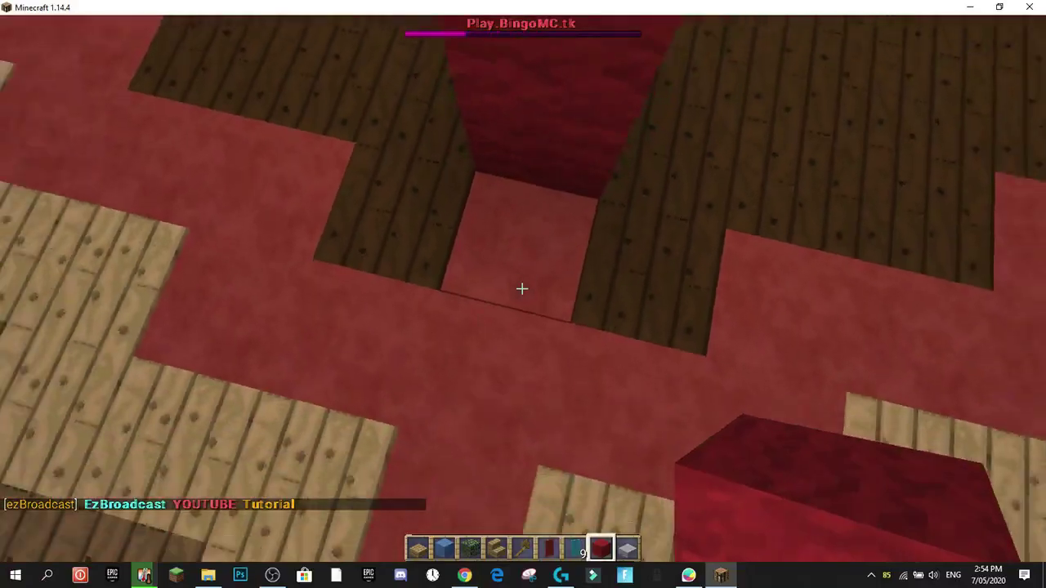
{"action": "right_click", "coordinate": [523, 289]}
{"action": "right_click", "coordinate": [522, 289]}
{"action": "key", "text": "space"}
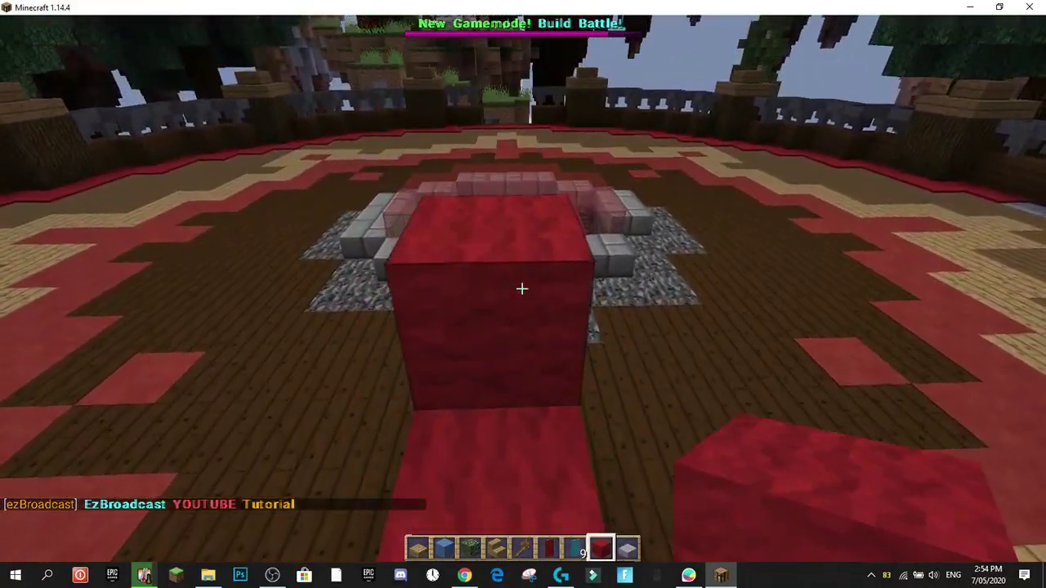
Break the stacked red wool blocks in front of the fountain.
{"action": "key", "text": "d"}
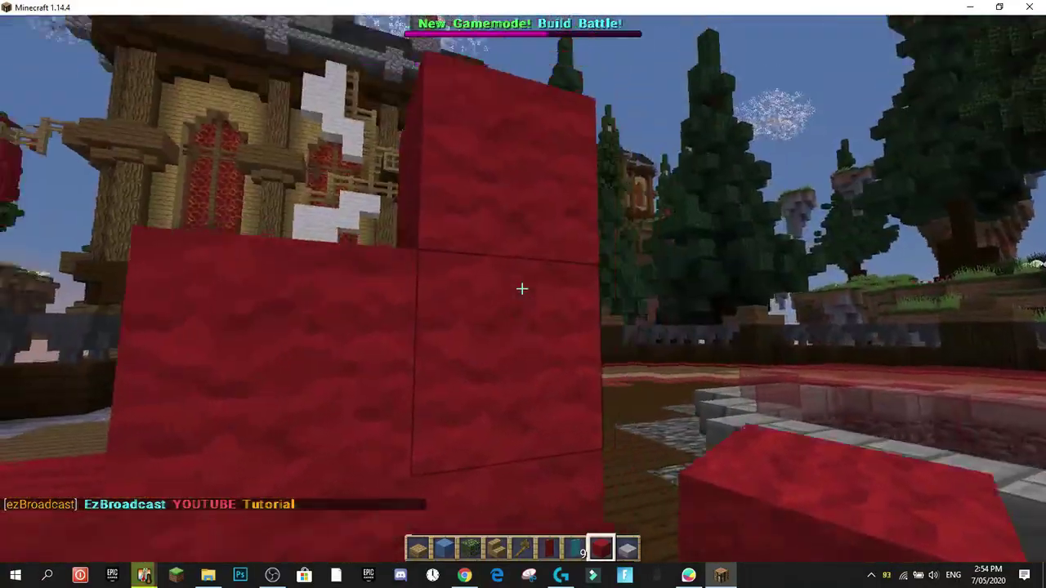
{"action": "left_click", "coordinate": [522, 288]}
{"action": "left_click", "coordinate": [522, 288]}
{"action": "left_click", "coordinate": [522, 288]}
{"action": "left_click", "coordinate": [522, 288]}
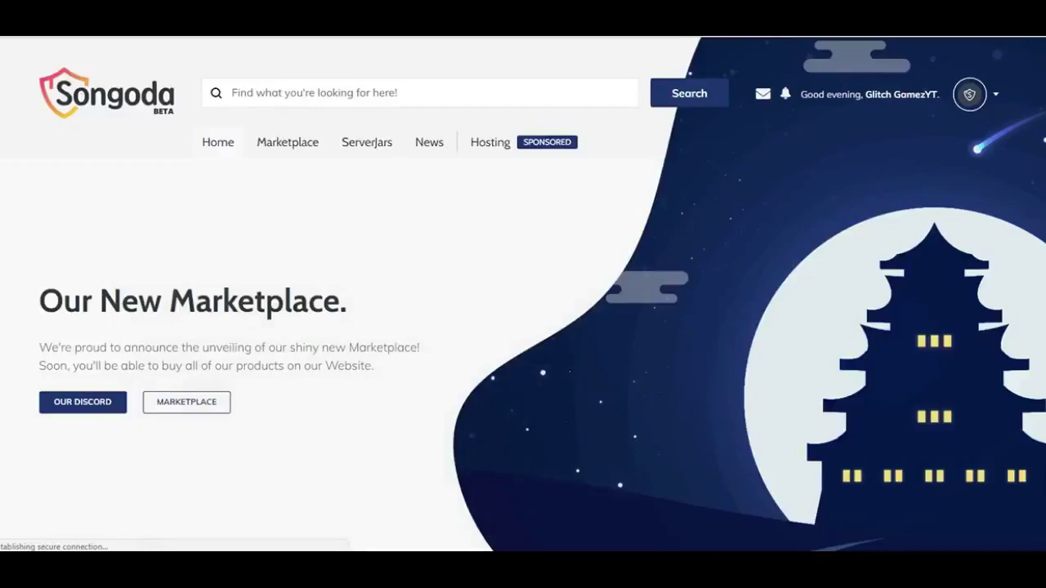
Switch to the Songoda website and browse the marketplace's plugin listings down to the row with FabledSkyblock.
{"action": "scroll", "coordinate": [523, 294], "scroll_direction": "down", "scroll_amount": 3}
{"action": "scroll", "coordinate": [523, 295], "scroll_direction": "down", "scroll_amount": 5}
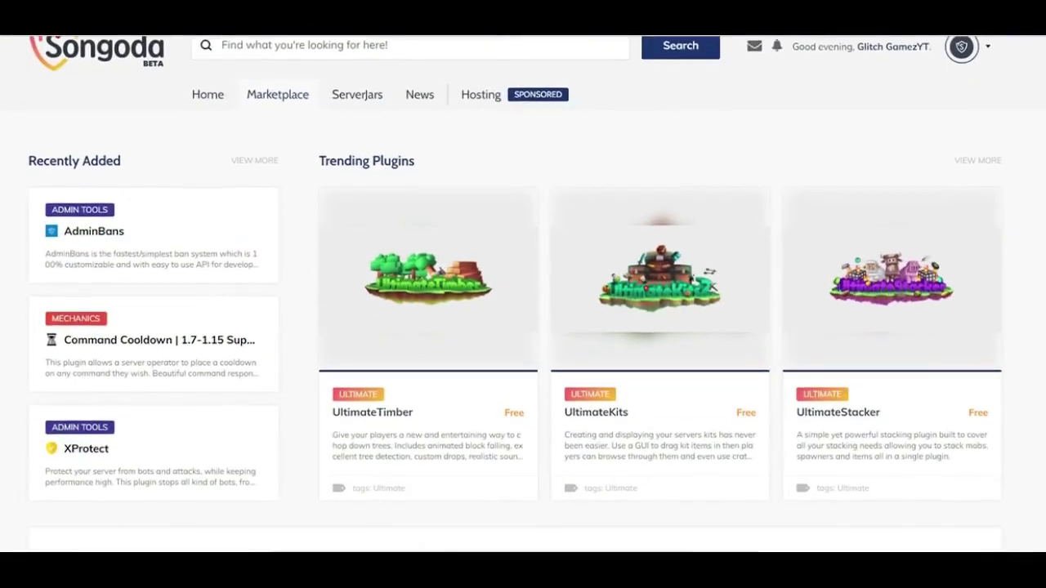
{"action": "scroll", "coordinate": [523, 295], "scroll_direction": "down", "scroll_amount": 6}
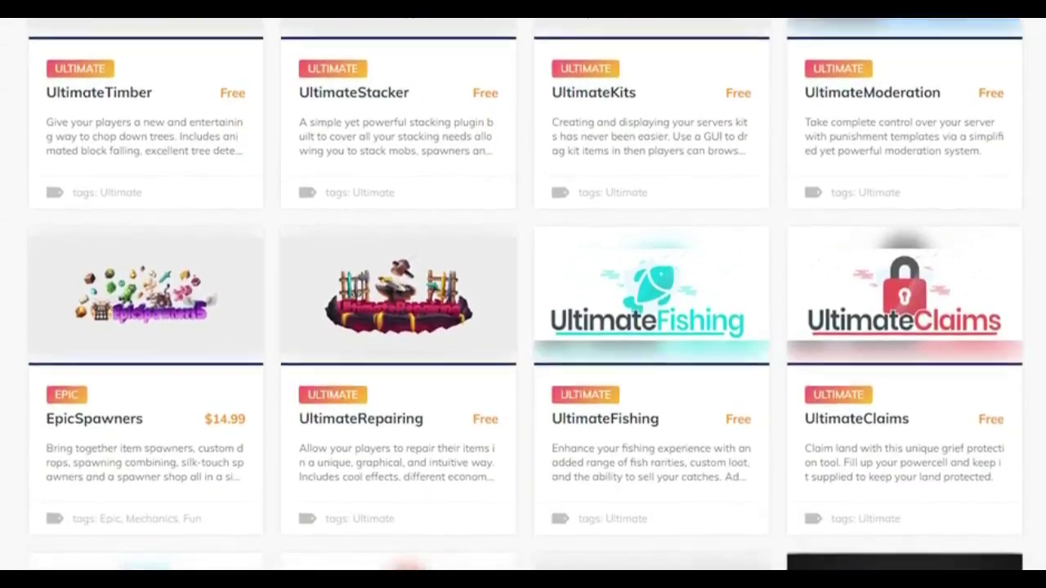
{"action": "scroll", "coordinate": [523, 295], "scroll_direction": "down", "scroll_amount": 6}
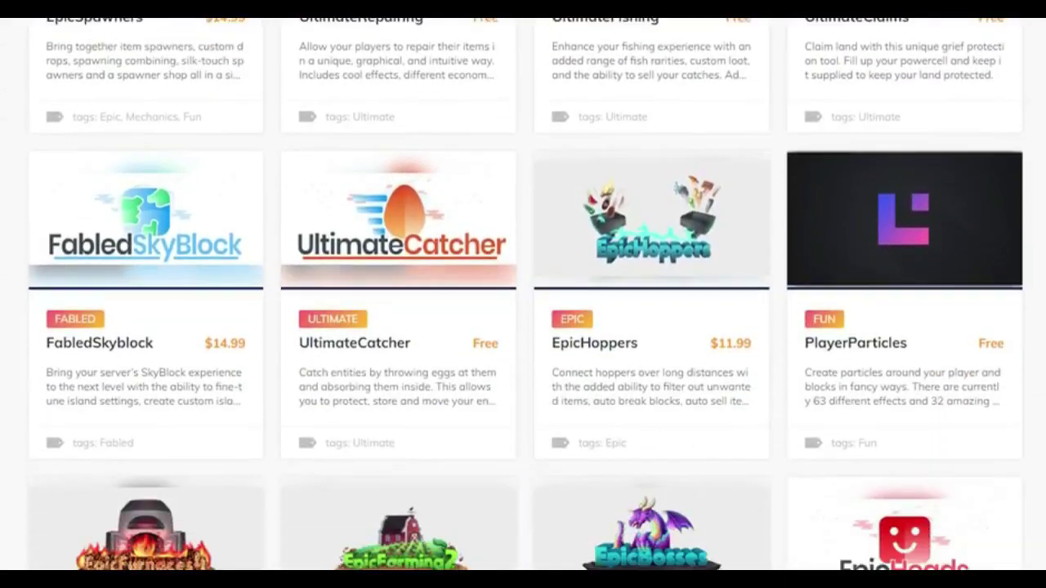
Browse further down the marketplace's plugin listings, past GUIShop, EpicLevels and EliteArmor.
{"action": "scroll", "coordinate": [523, 294], "scroll_direction": "down", "scroll_amount": 12}
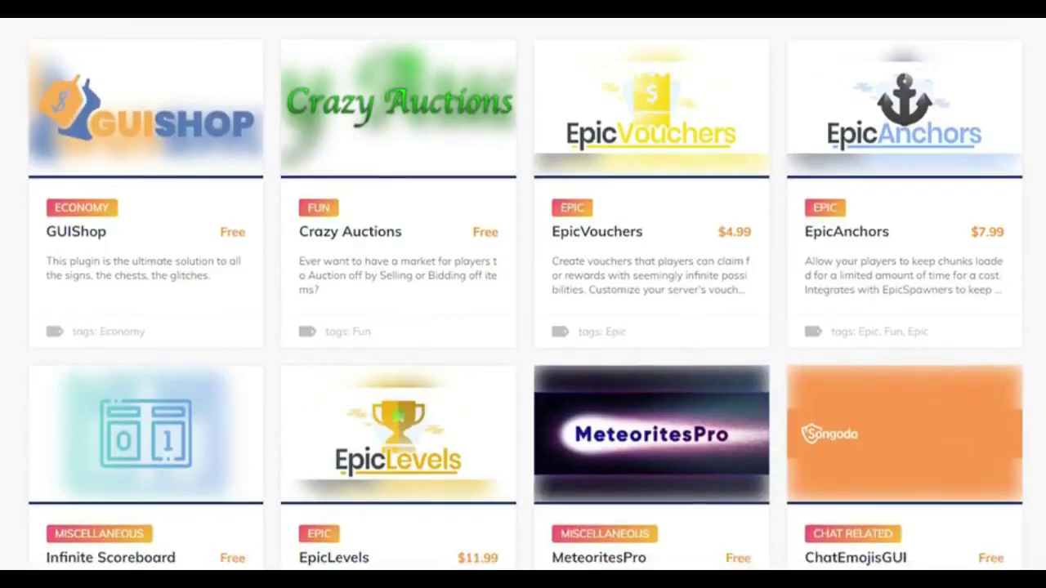
{"action": "scroll", "coordinate": [523, 294], "scroll_direction": "down", "scroll_amount": 6}
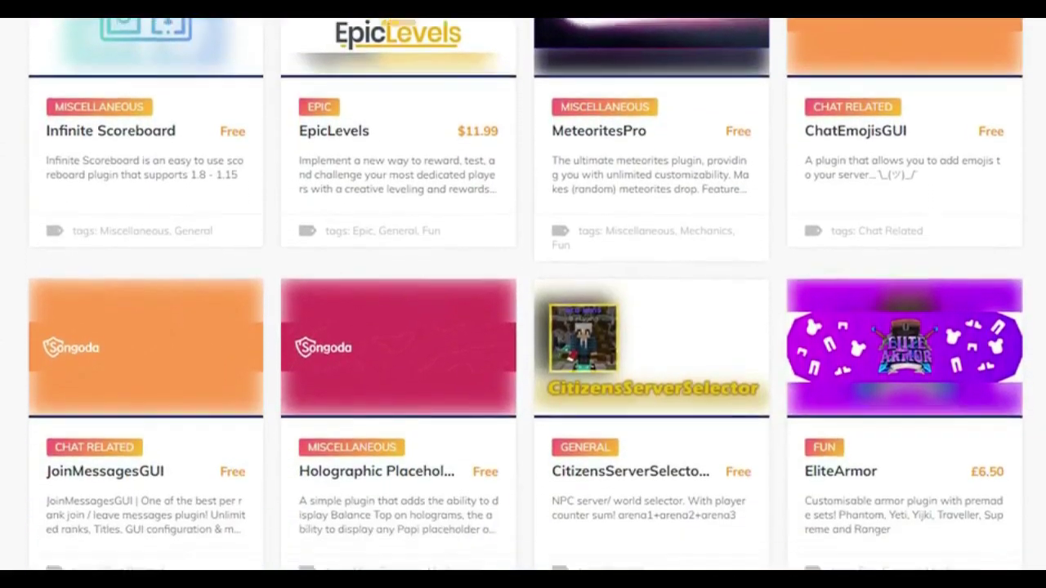
{"action": "scroll", "coordinate": [523, 294], "scroll_direction": "down", "scroll_amount": 6}
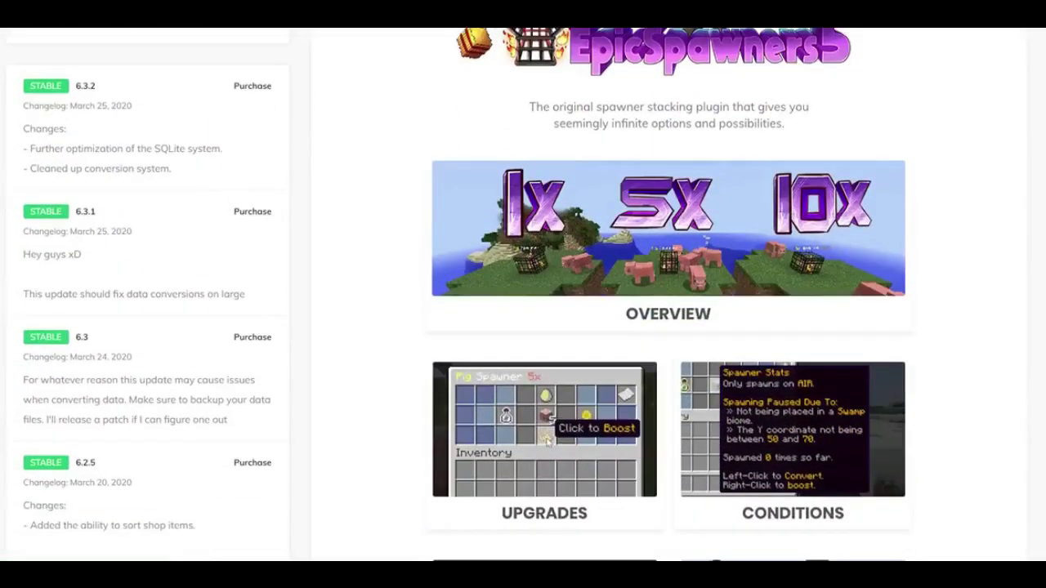
Look through the EpicSpawners feature overview and the XProtect plugin's description page.
{"action": "scroll", "coordinate": [523, 294], "scroll_direction": "down", "scroll_amount": 4}
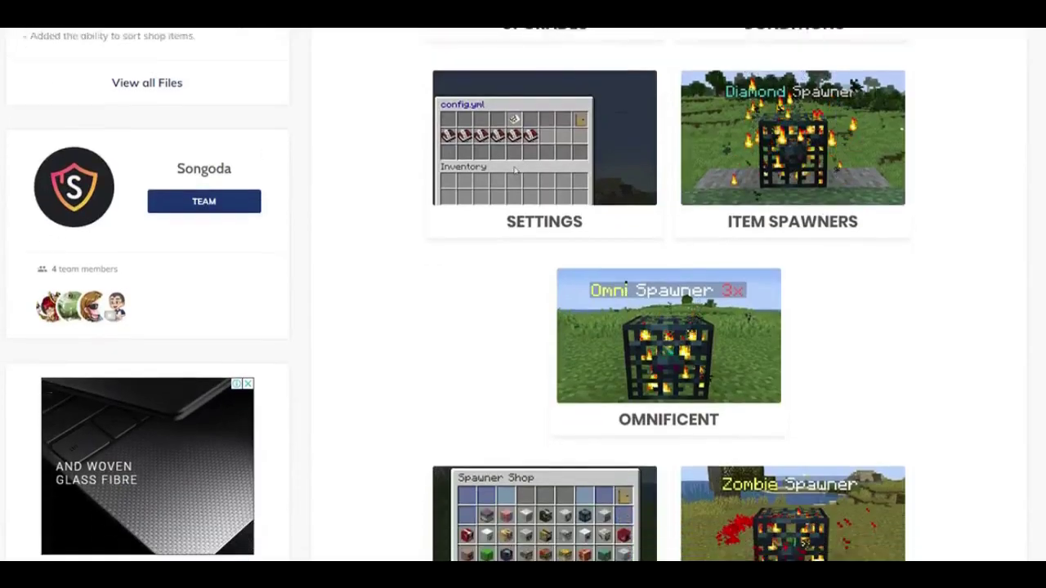
{"action": "scroll", "coordinate": [523, 294], "scroll_direction": "down", "scroll_amount": 2}
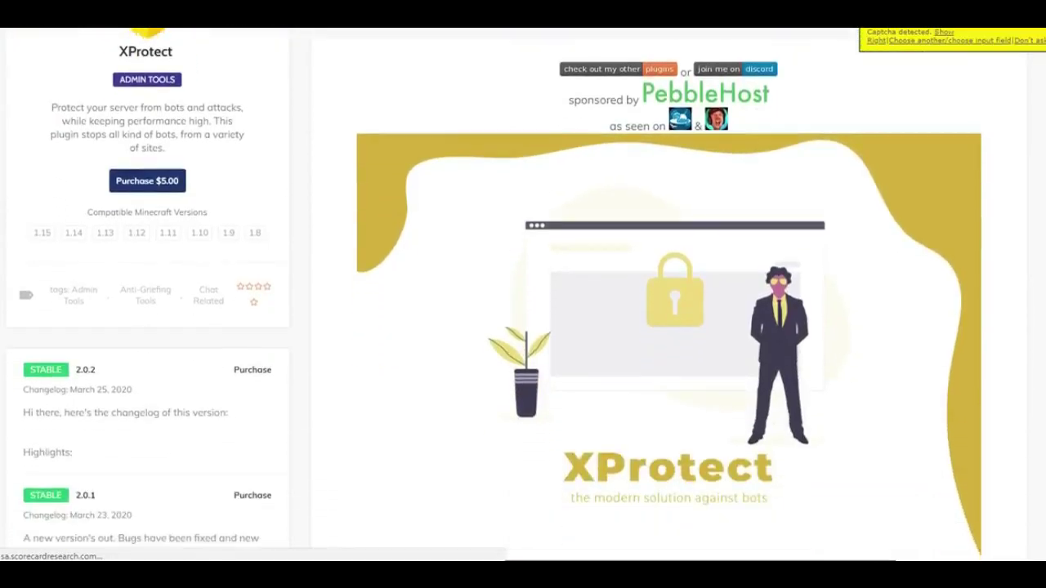
{"action": "scroll", "coordinate": [523, 294], "scroll_direction": "down", "scroll_amount": 4}
{"action": "scroll", "coordinate": [523, 294], "scroll_direction": "down", "scroll_amount": 10}
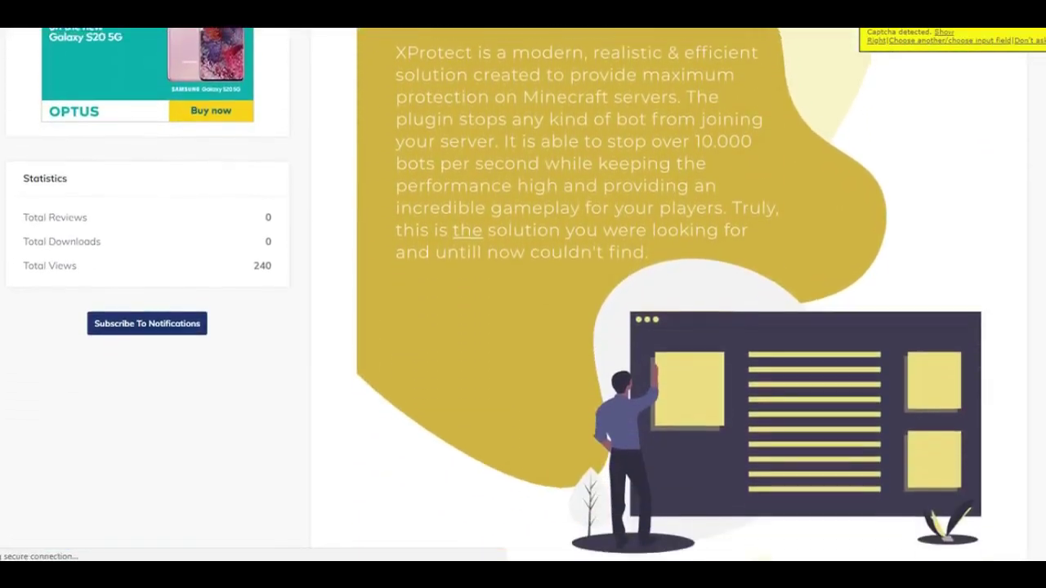
{"action": "scroll", "coordinate": [523, 294], "scroll_direction": "down", "scroll_amount": 15}
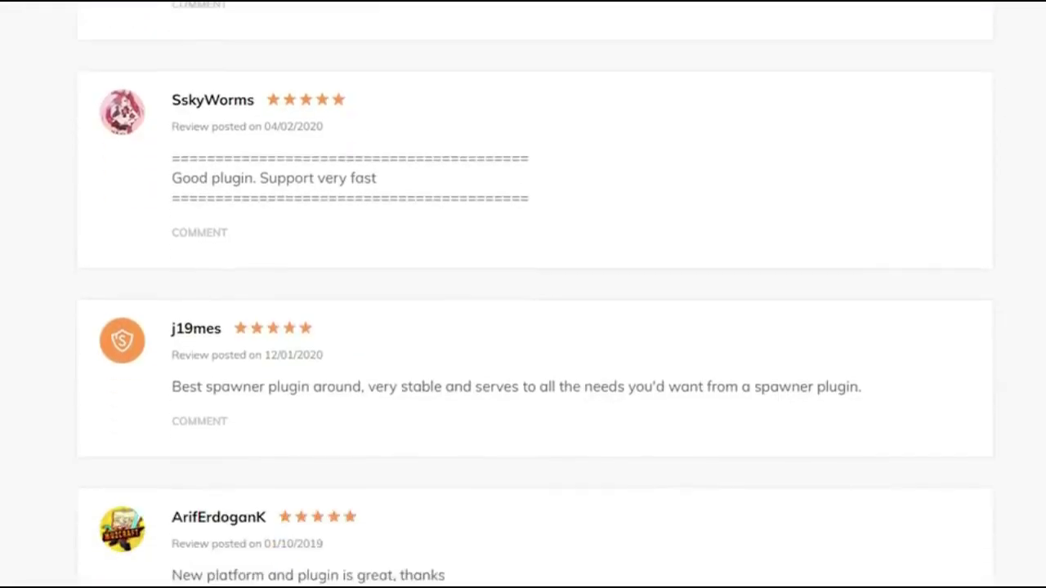
Read through the user reviews of the spawner plugin.
{"action": "scroll", "coordinate": [523, 295], "scroll_direction": "down", "scroll_amount": 10}
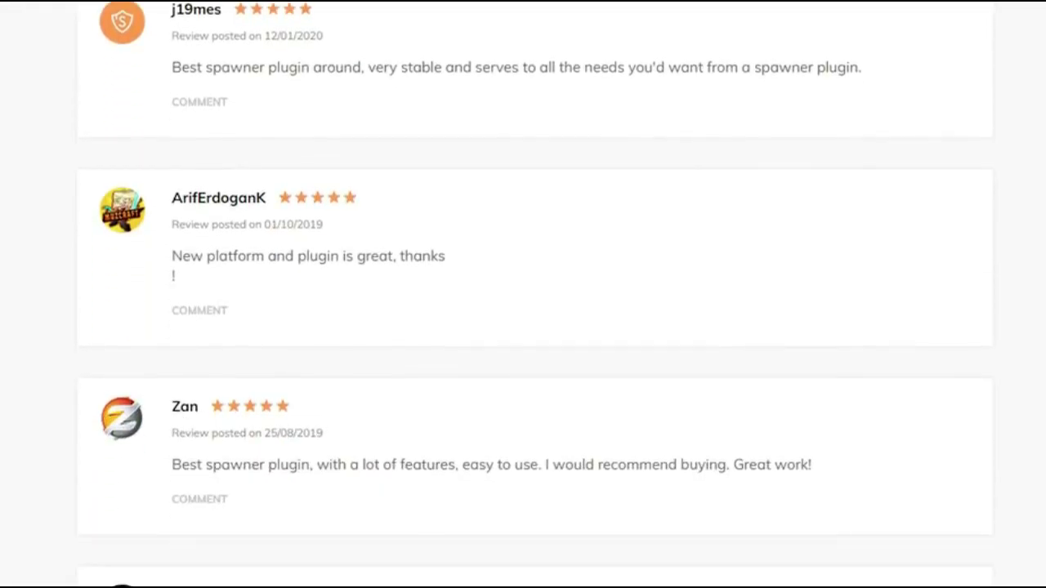
{"action": "scroll", "coordinate": [523, 294], "scroll_direction": "down", "scroll_amount": 20}
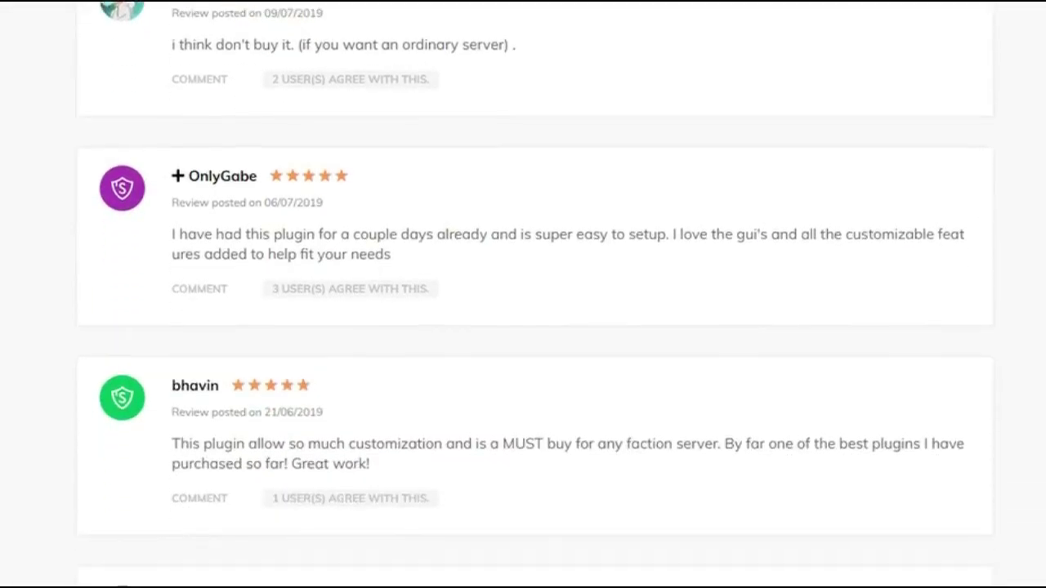
{"action": "scroll", "coordinate": [523, 295], "scroll_direction": "down", "scroll_amount": 12}
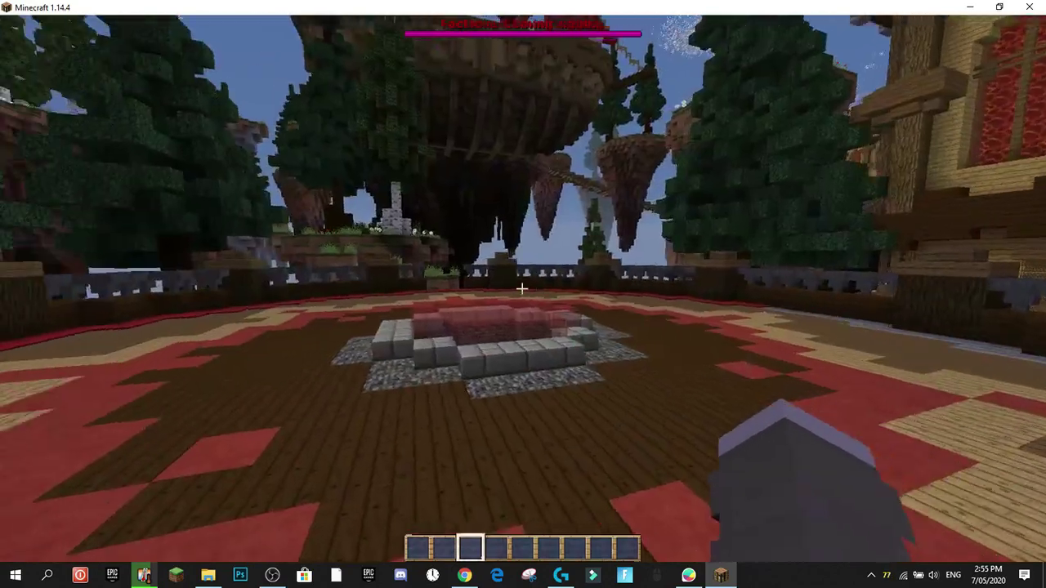
Switch back to Minecraft, walk up to the fountain and run the command /mvinv group.
{"action": "key", "text": "w"}
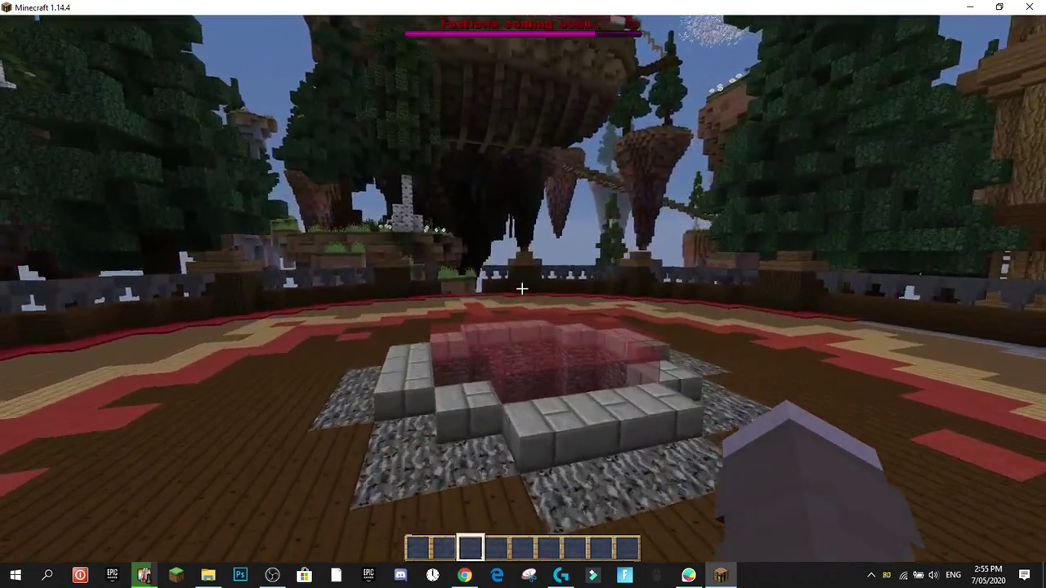
{"action": "key", "text": "slash"}
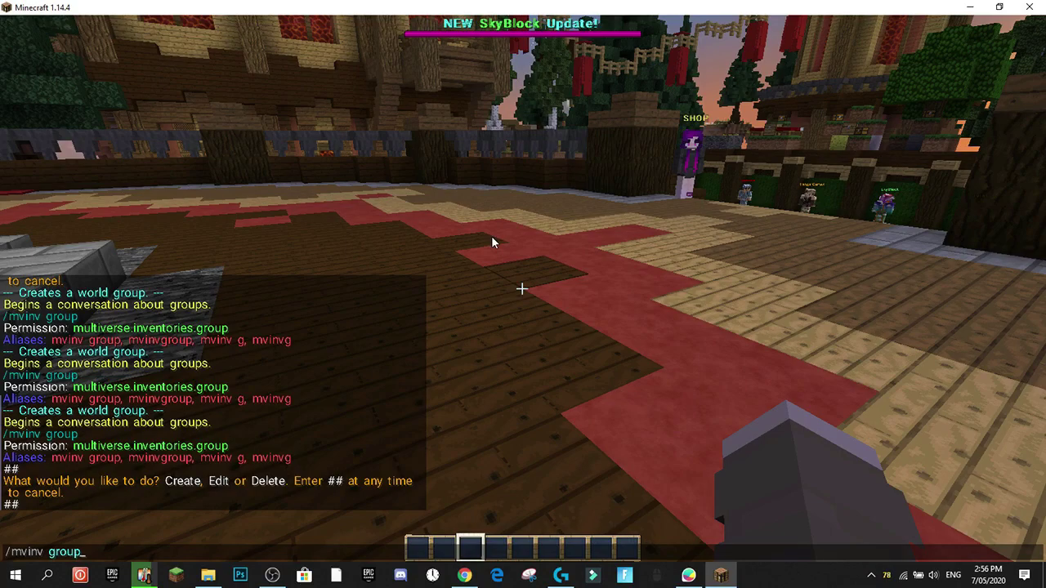
{"action": "key", "text": "Return"}
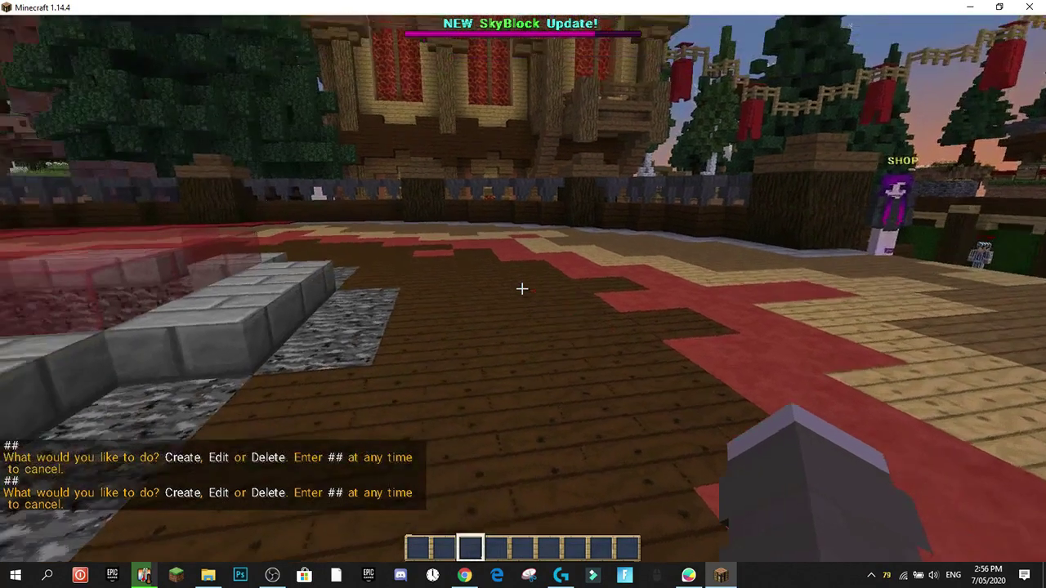
Answer the group conversation with Edit and select the default group for editing.
{"action": "key", "text": "t"}
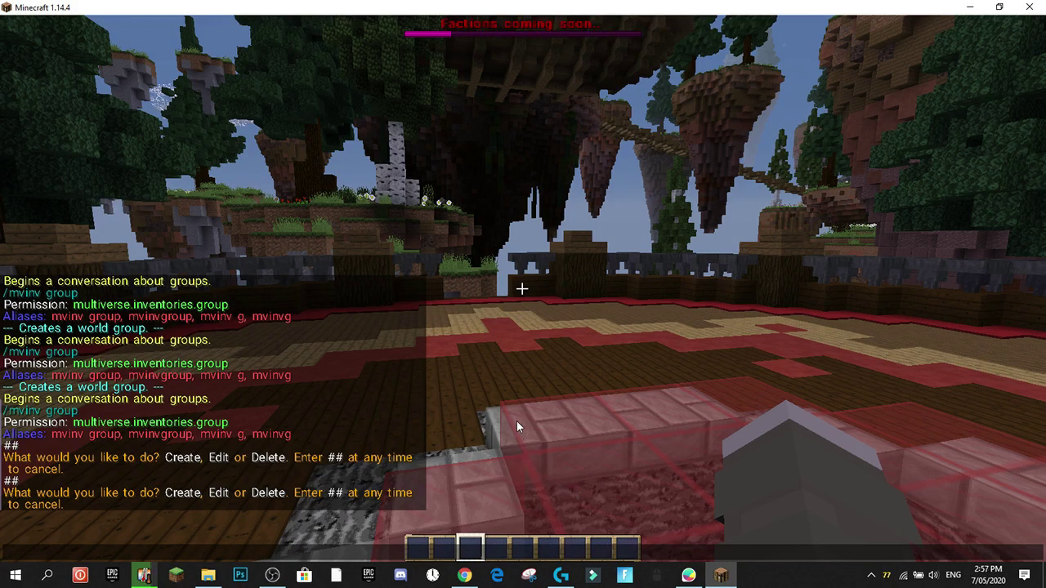
{"action": "type", "text": "E"}
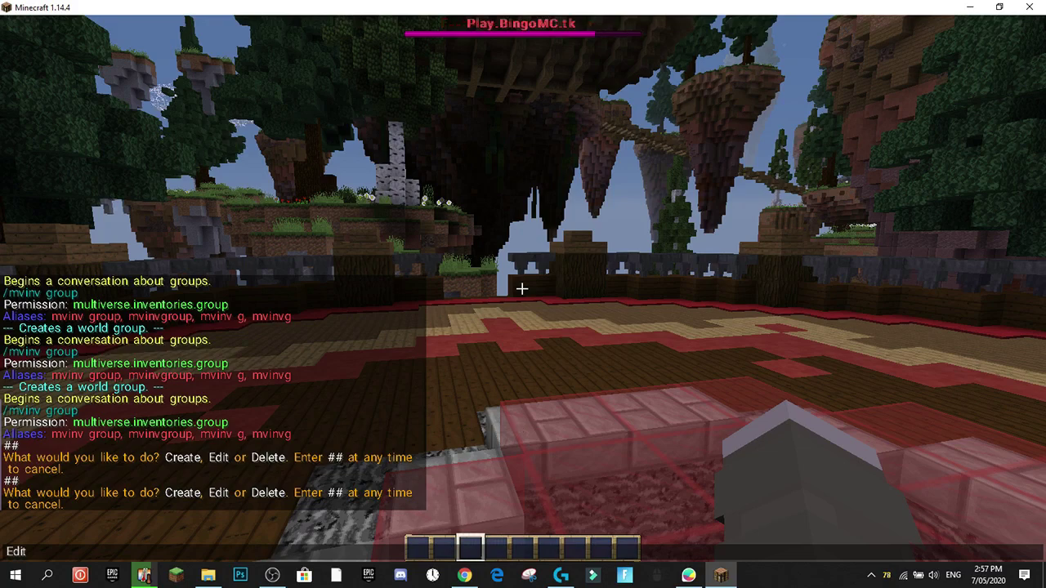
{"action": "type", "text": "dit"}
{"action": "key", "text": "Return"}
{"action": "key", "text": "slash"}
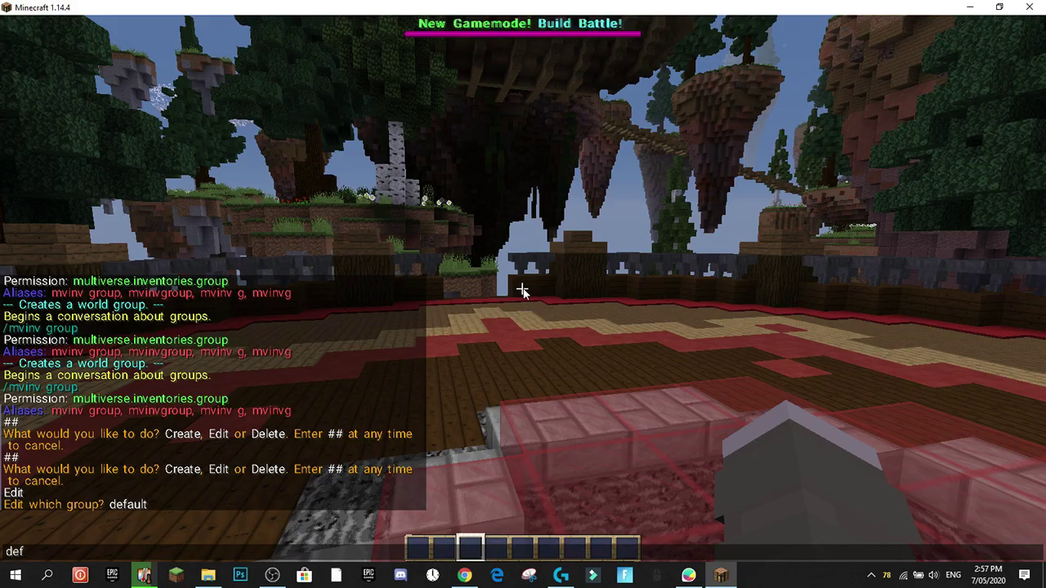
{"action": "type", "text": "default"}
{"action": "key", "text": "Return"}
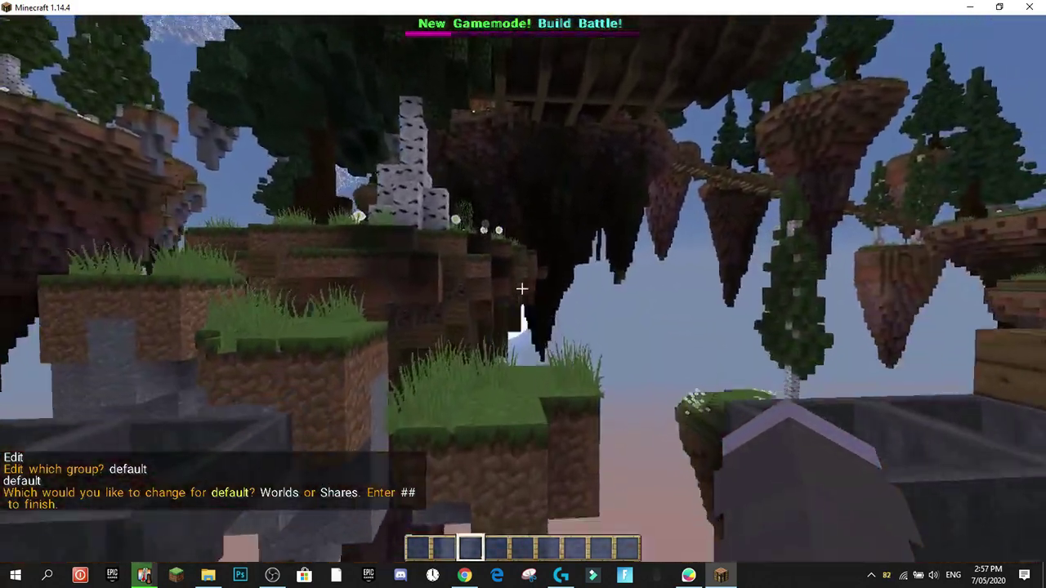
Move onto the grassy floating island and choose Worlds as what to change for the default group.
{"action": "key", "text": "w"}
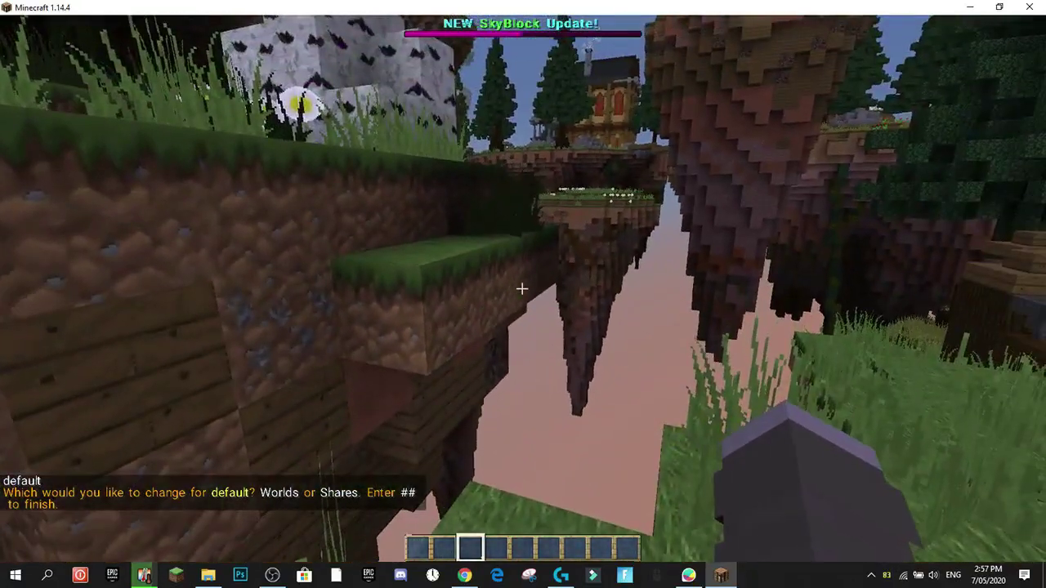
{"action": "key", "text": "slash"}
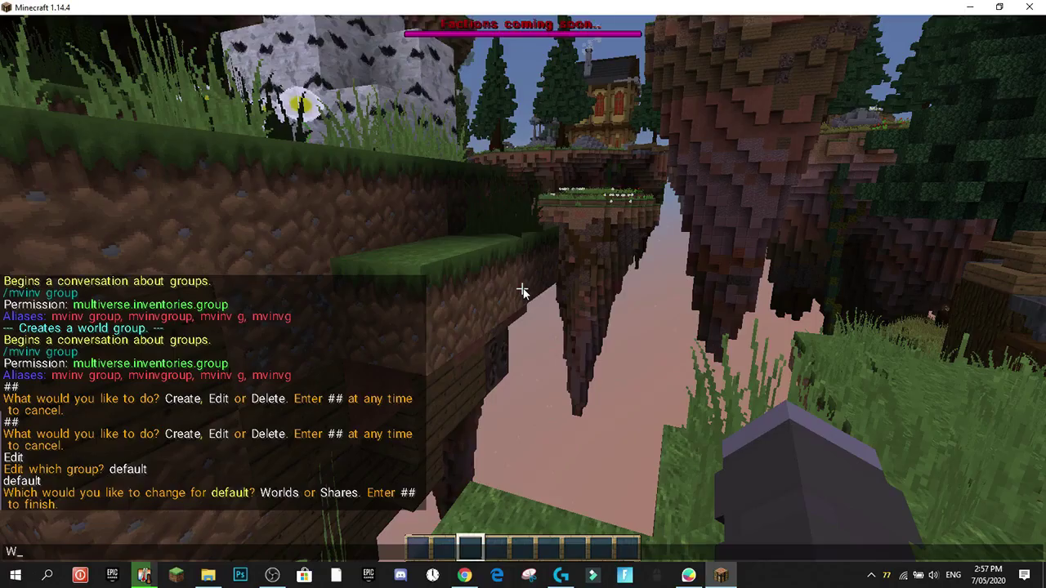
{"action": "key", "text": "Escape"}
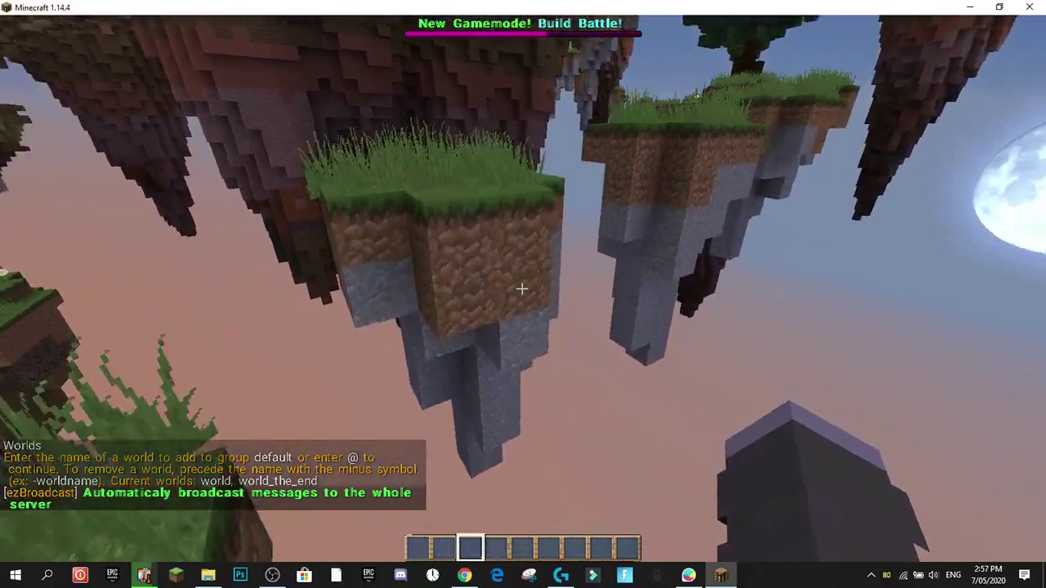
Try to add a world named bloodmoon to the default group.
{"action": "key", "text": "slash"}
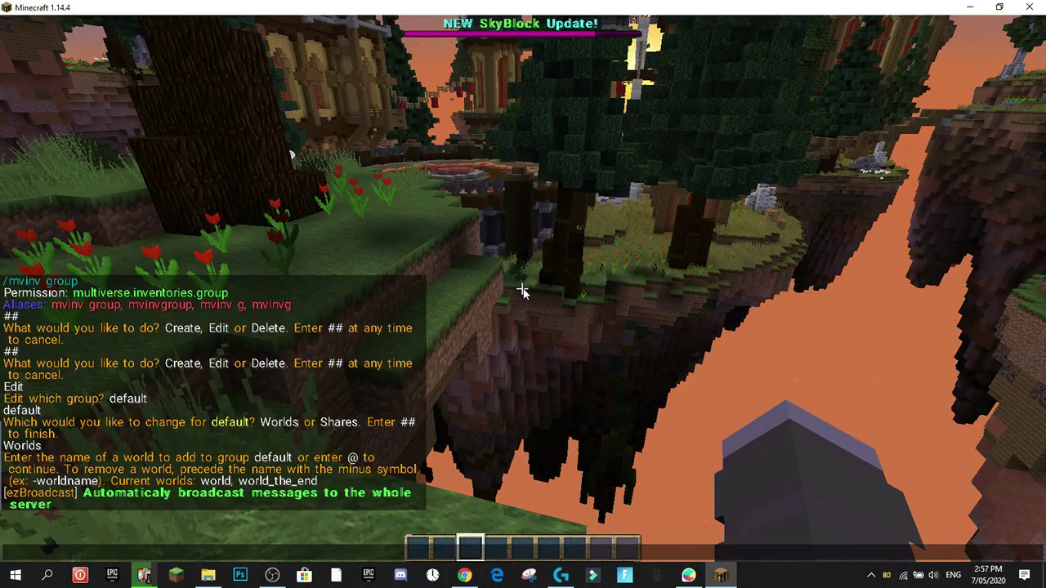
{"action": "type", "text": "bloodmoon"}
{"action": "key", "text": "Return"}
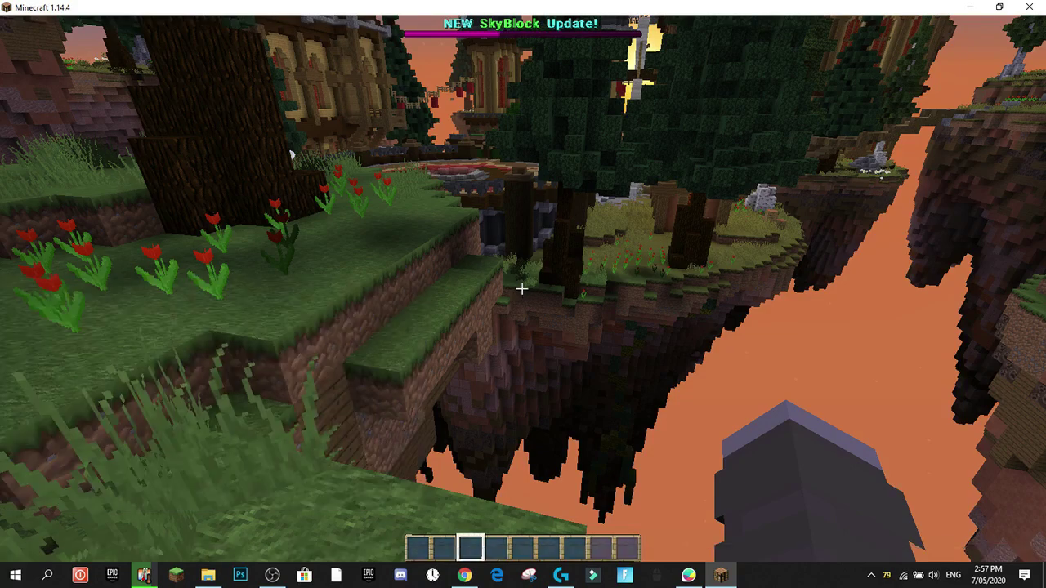
Run /uregions and check the world names in the Ultra Regions world list.
{"action": "key", "text": "s"}
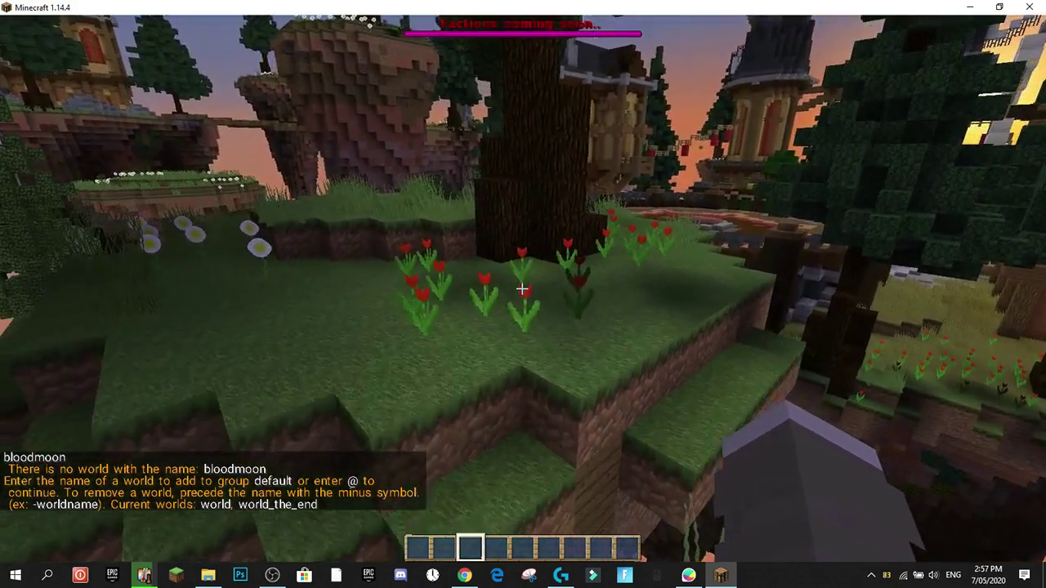
{"action": "key", "text": "slash"}
{"action": "type", "text": "regions"}
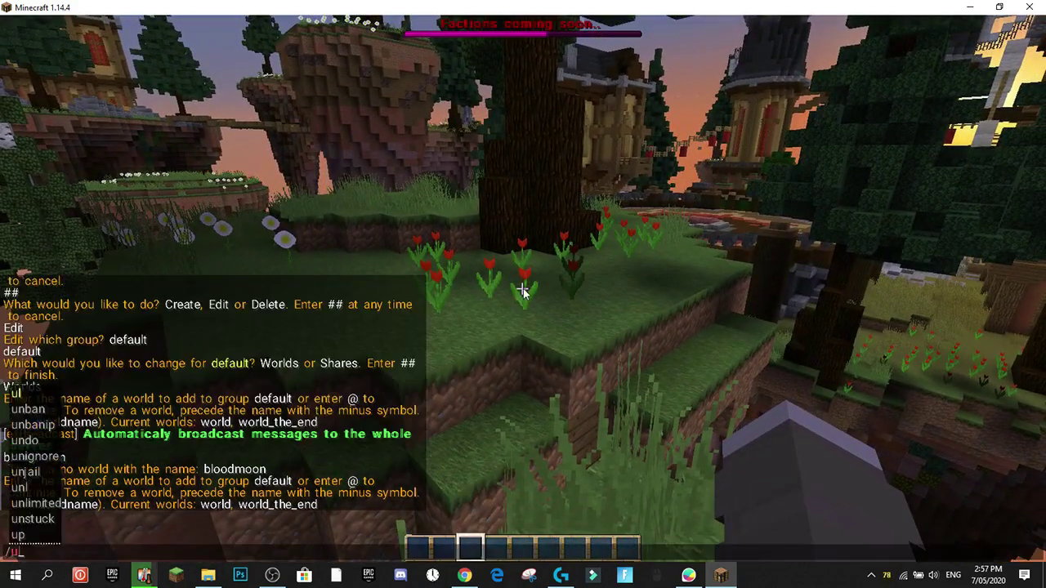
{"action": "key", "text": "Return"}
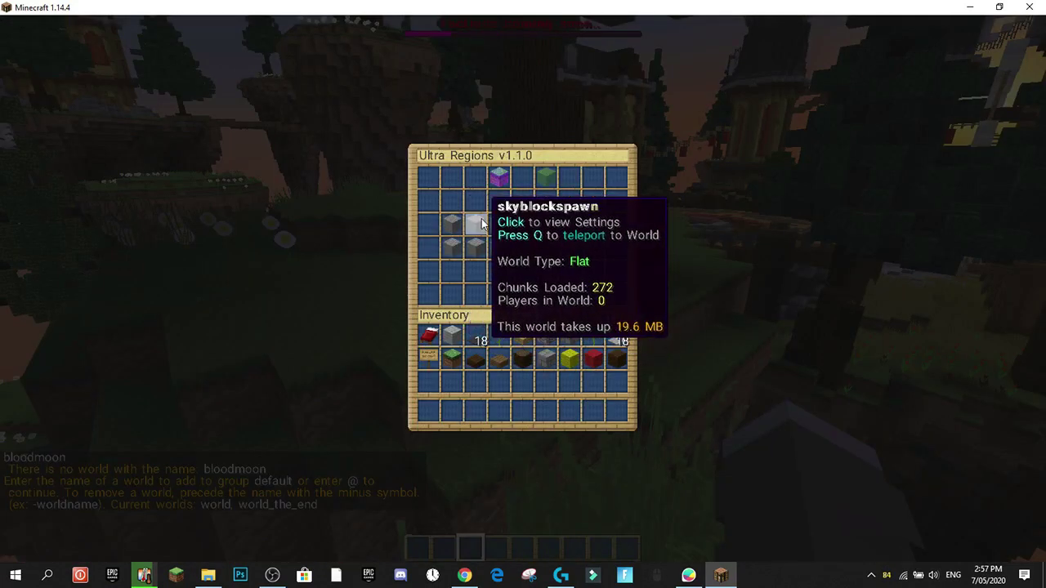
{"action": "key", "text": "Escape"}
Correct the earlier world name to blood_moon and add that world to the default group.
{"action": "key", "text": "slash"}
{"action": "type", "text": "uregions"}
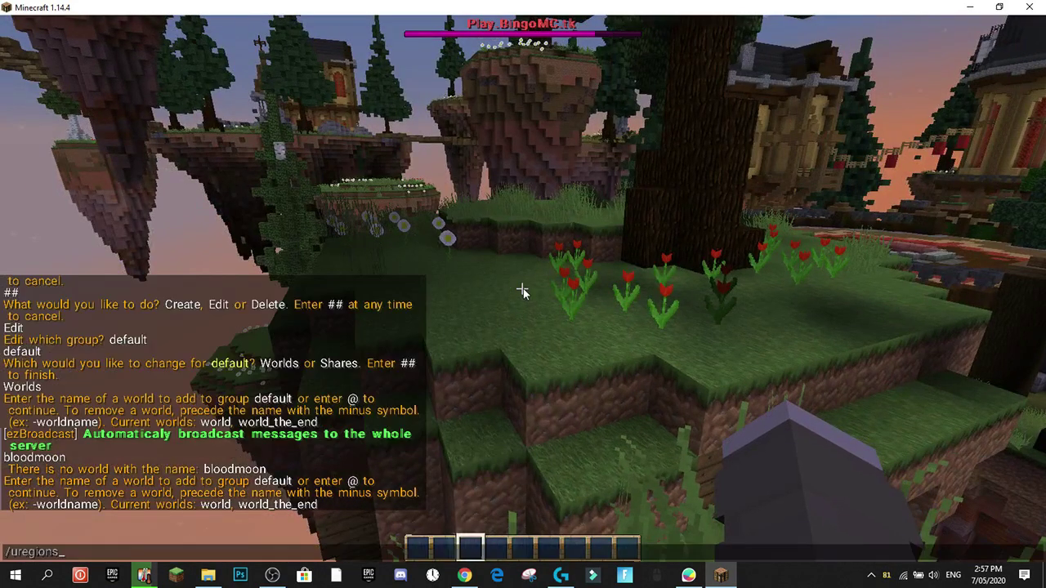
{"action": "key", "text": "Up"}
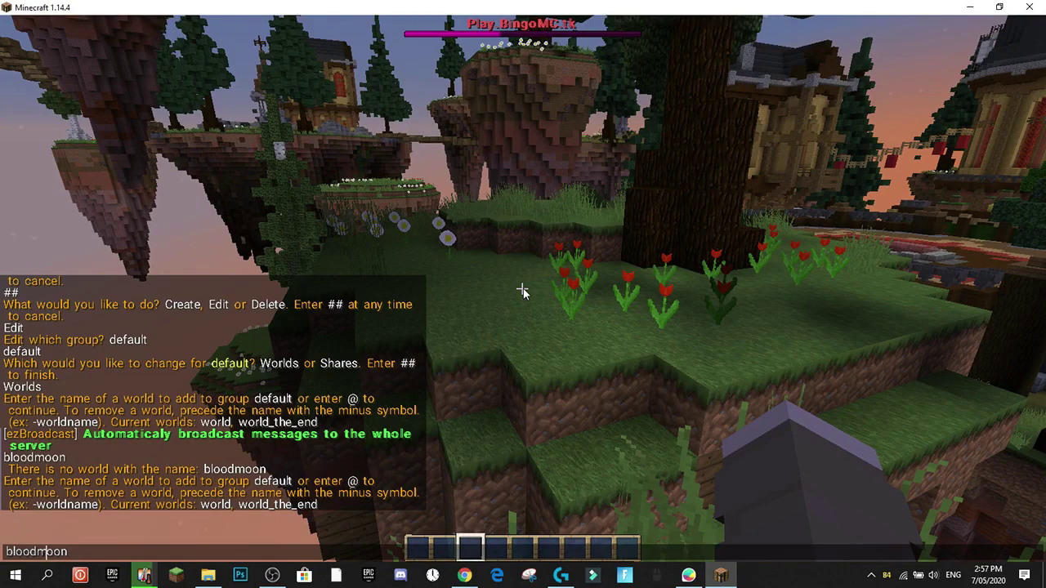
{"action": "type", "text": "_"}
{"action": "key", "text": "Return"}
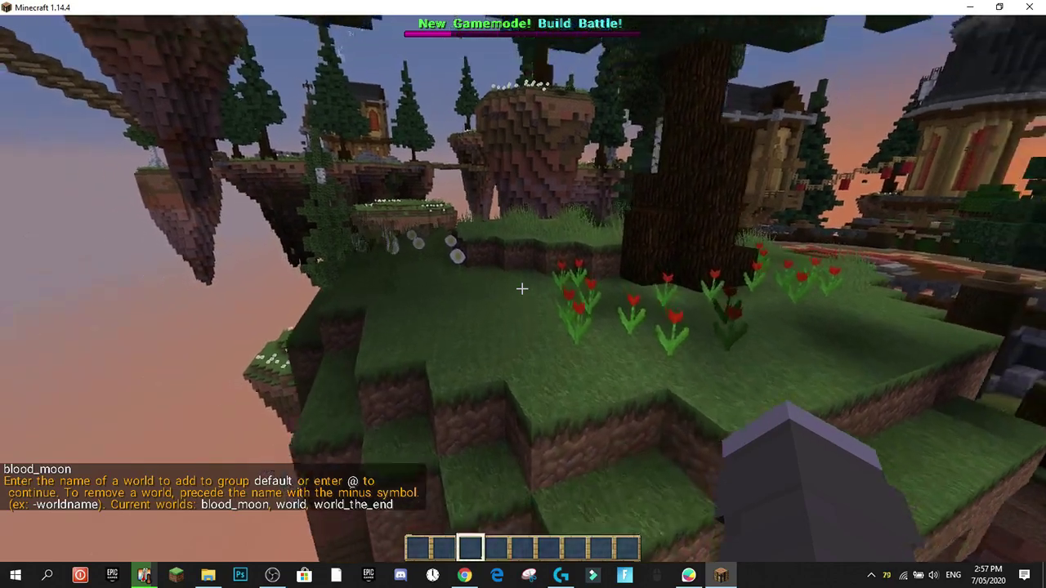
Enter ## in the chat to end the world editing of the default group.
{"action": "key", "text": "w"}
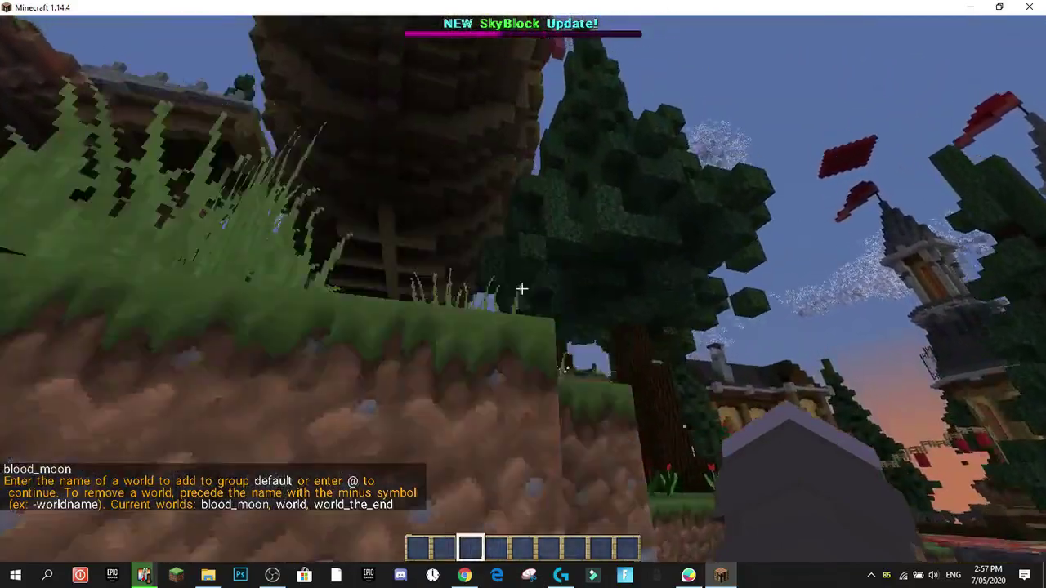
{"action": "key", "text": "slash"}
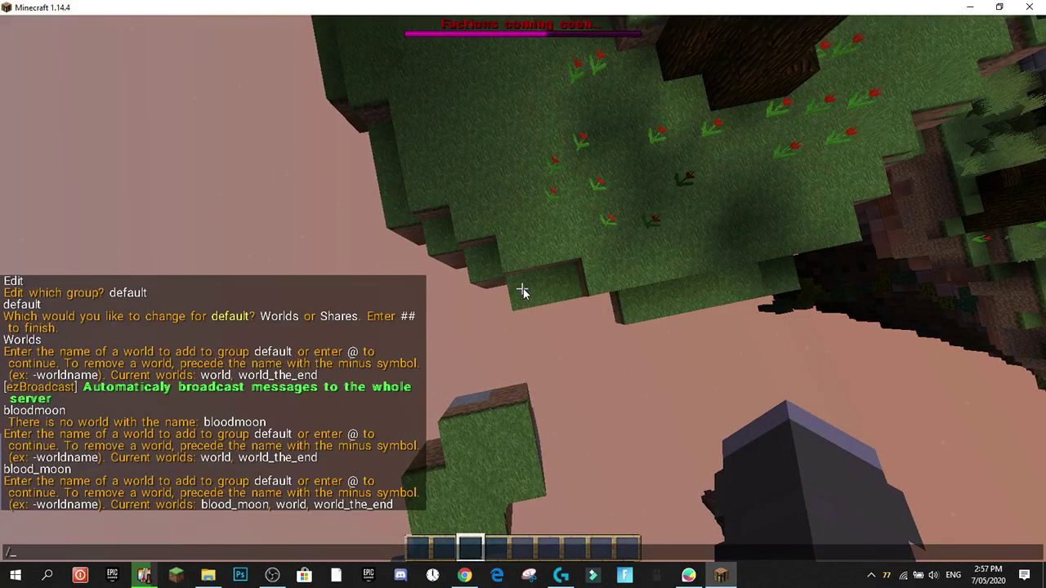
{"action": "key", "text": "Up"}
{"action": "key", "text": "Up"}
{"action": "key", "text": "Up"}
{"action": "key", "text": "Up"}
{"action": "key", "text": "Up"}
{"action": "key", "text": "Up"}
{"action": "key", "text": "Return"}
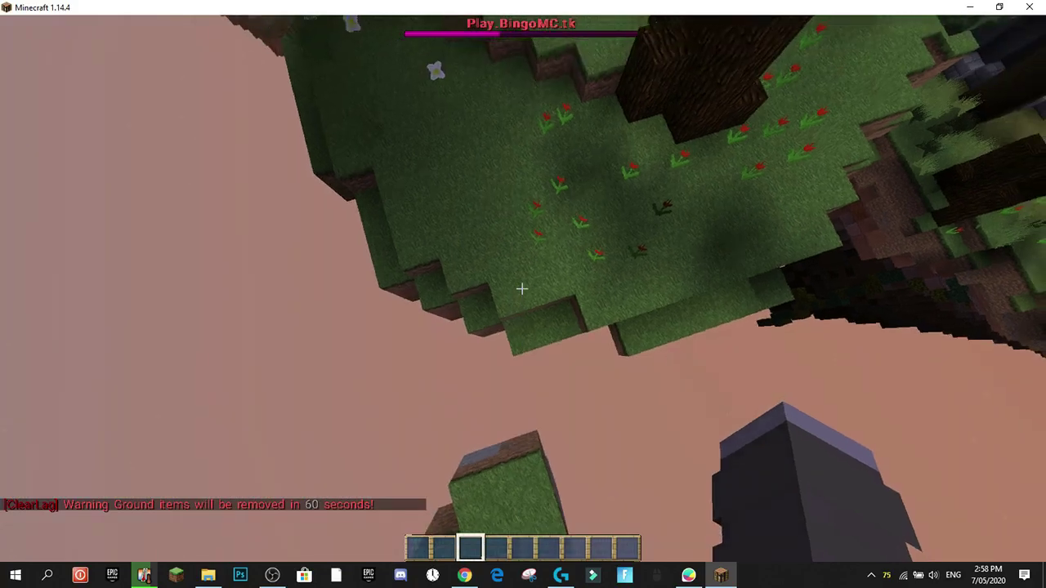
{"action": "key", "text": "slash"}
{"action": "key", "text": "Up"}
{"action": "key", "text": "Down"}
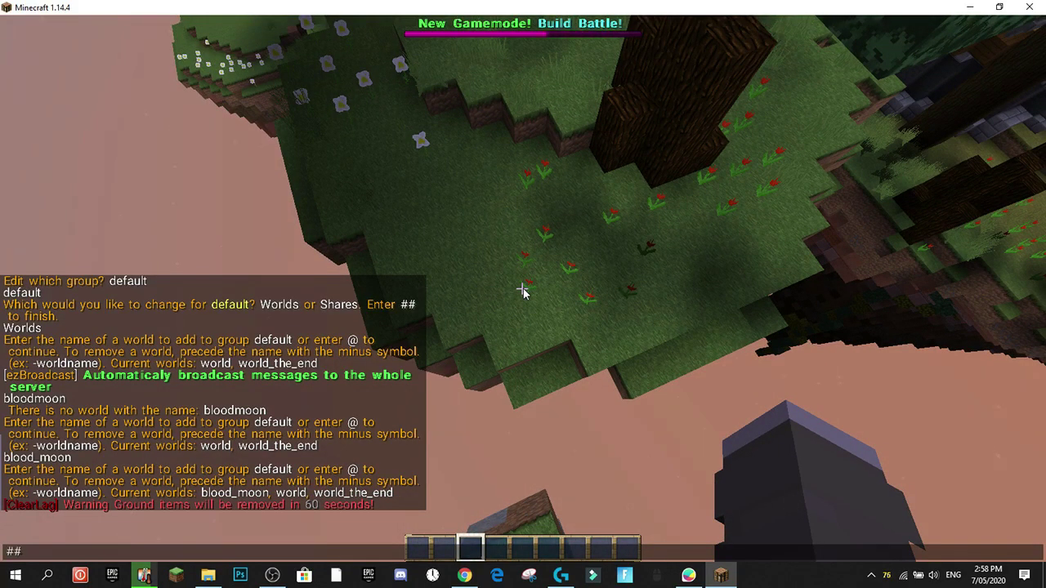
{"action": "key", "text": "Return"}
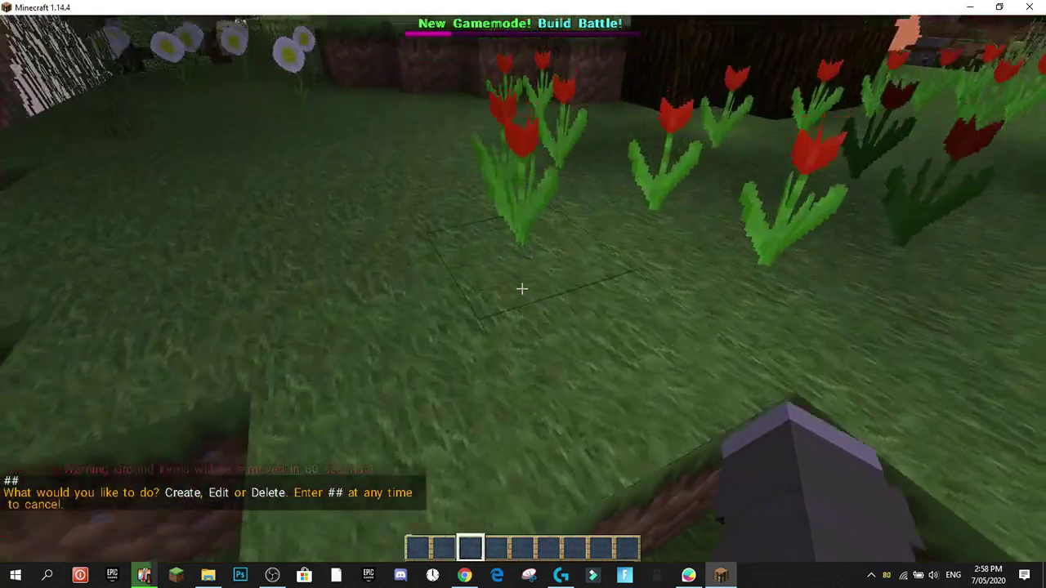
Answer the group conversation with Create to start a new world group.
{"action": "key", "text": "slash"}
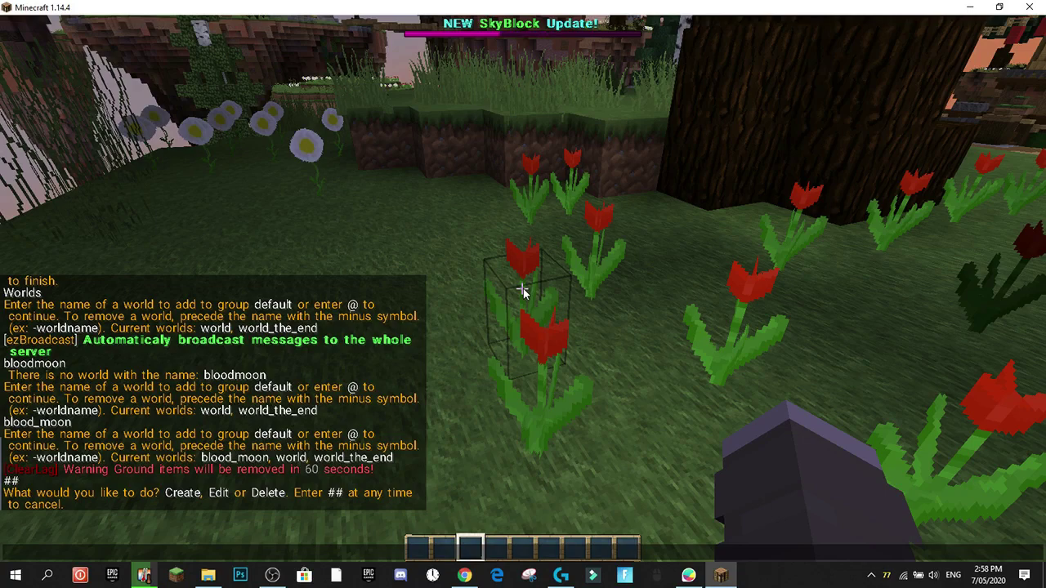
{"action": "type", "text": "Create"}
{"action": "key", "text": "Return"}
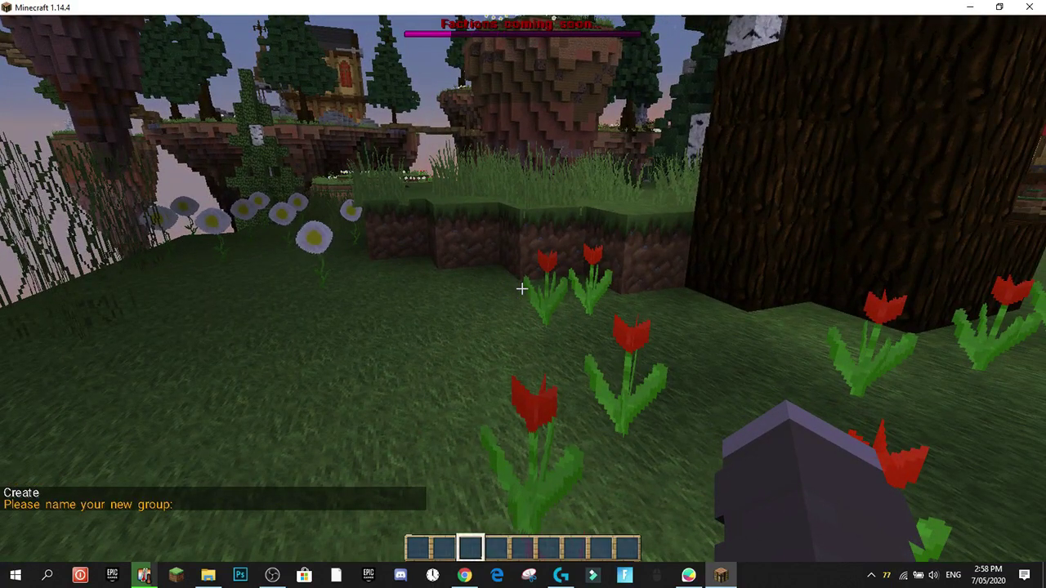
Name the new group Skyblock and try to add the world skyblockhub to it.
{"action": "type", "text": "tSkyblock"}
{"action": "key", "text": "Return"}
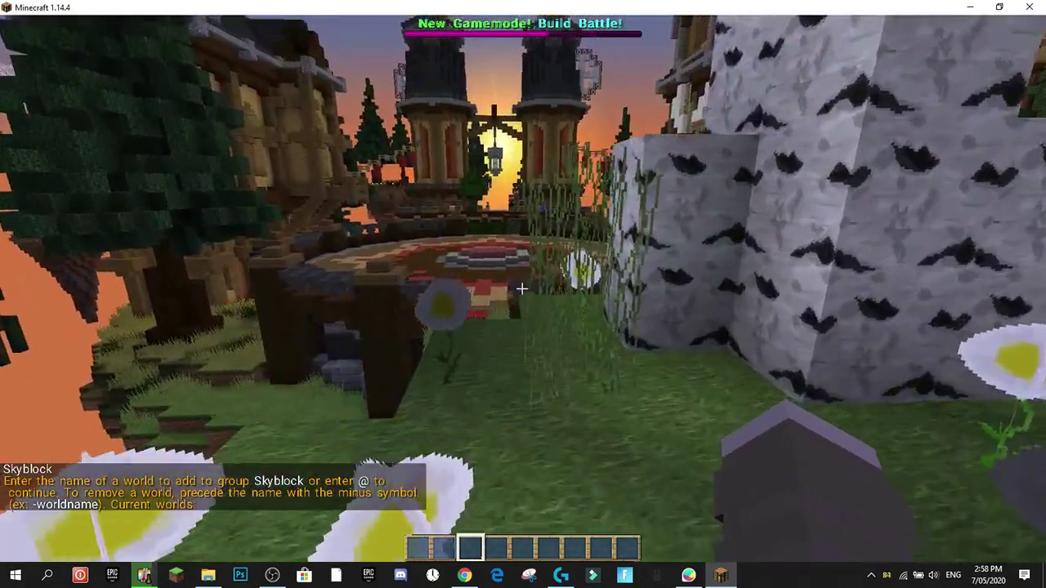
{"action": "key", "text": "slash"}
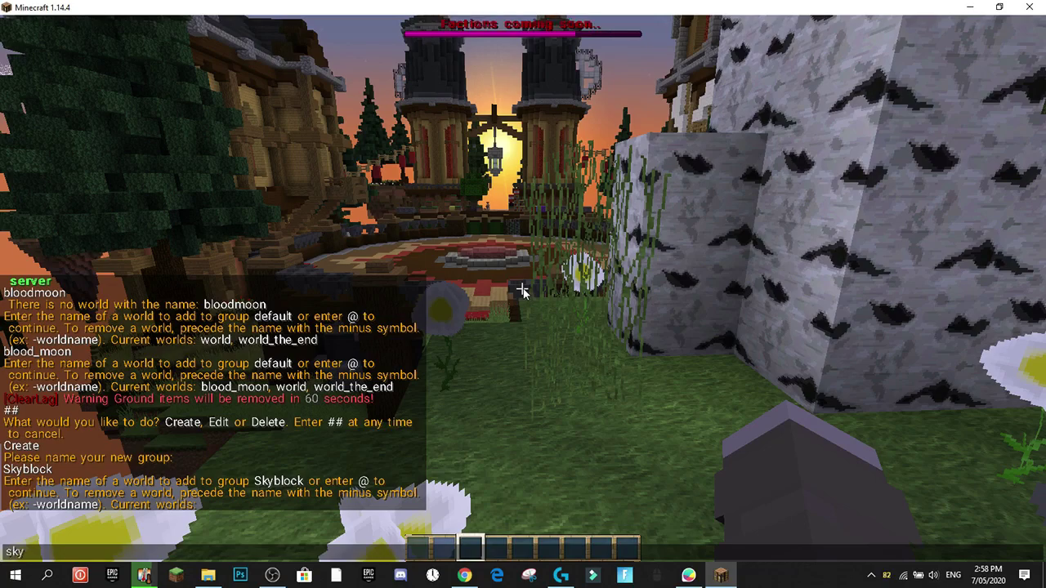
{"action": "type", "text": "ckhub"}
{"action": "key", "text": "Return"}
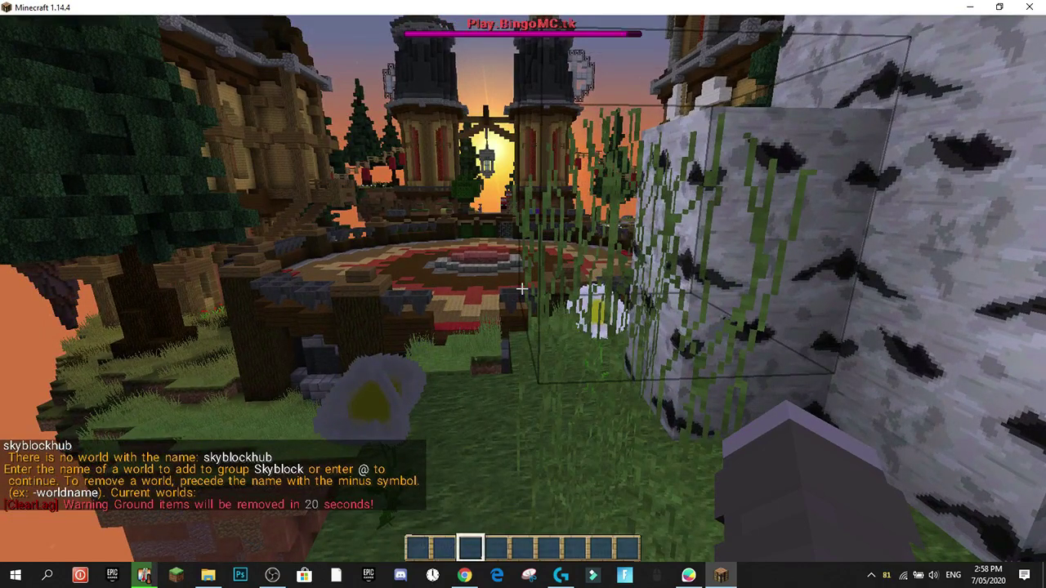
Reopen the Ultra Regions world list and check the exact name of the skyblock spawn world.
{"action": "key", "text": "t"}
{"action": "key", "text": "Tab"}
{"action": "key", "text": "Tab"}
{"action": "key", "text": "Escape"}
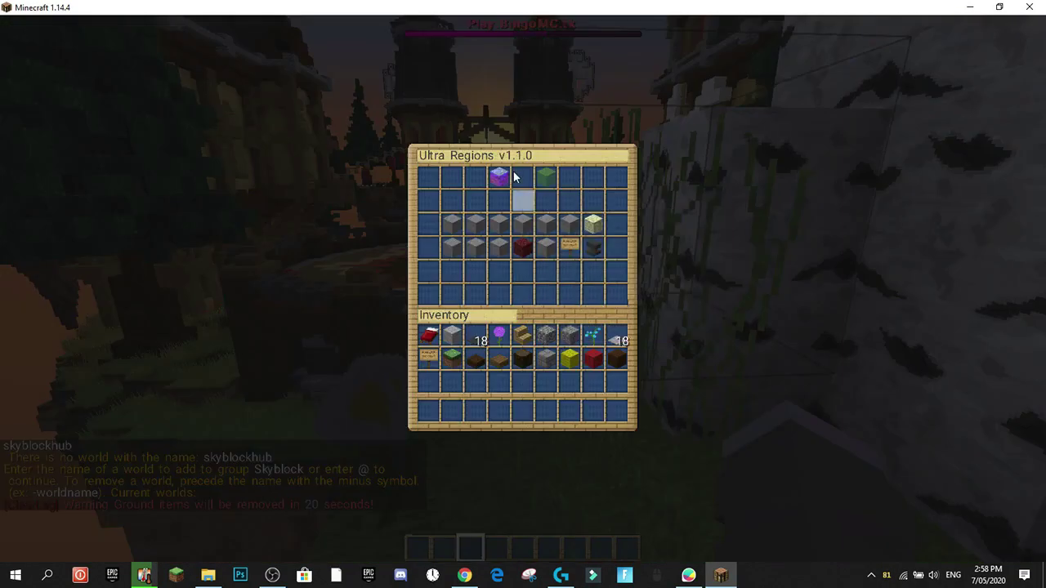
{"action": "mouse_move", "coordinate": [479, 227]}
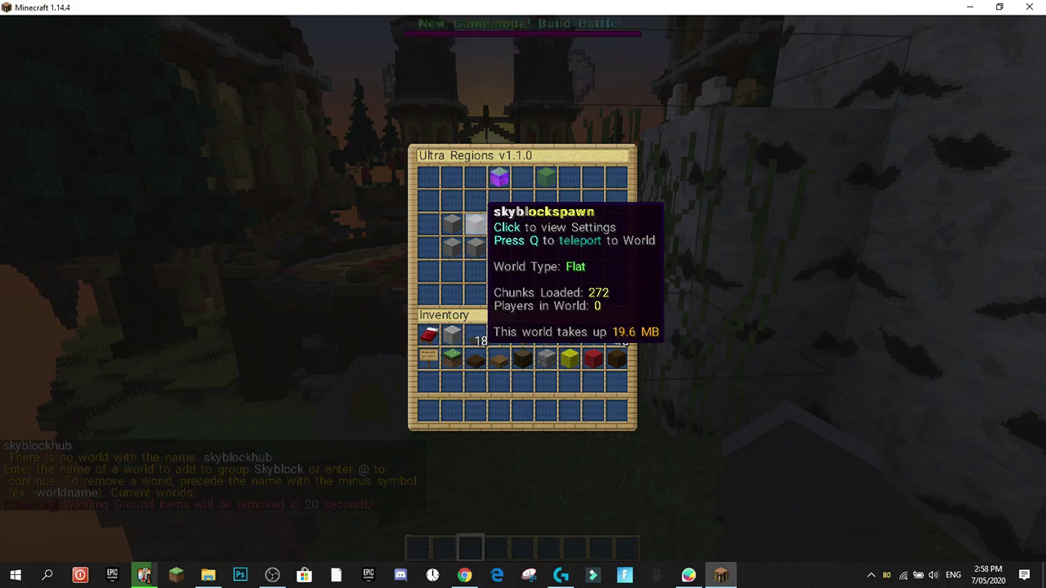
{"action": "key", "text": "Escape"}
Correct the earlier world name to skyblockspawn and add that world to the Skyblock group.
{"action": "key", "text": "t"}
{"action": "key", "text": "Up"}
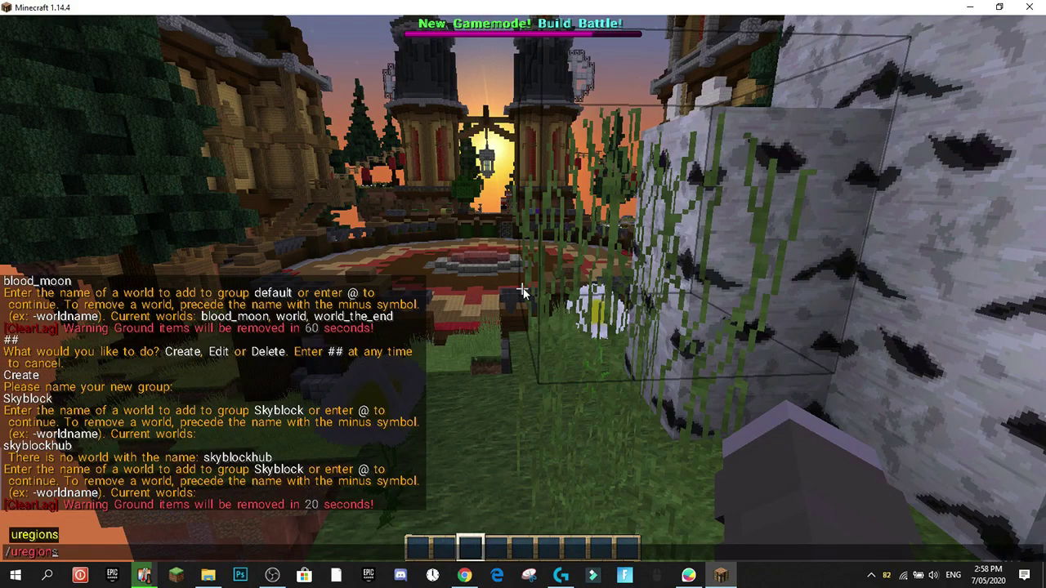
{"action": "key", "text": "Escape"}
{"action": "key", "text": "t"}
{"action": "key", "text": "Up"}
{"action": "key", "text": "Up"}
{"action": "key", "text": "BackSpace"}
{"action": "key", "text": "BackSpace"}
{"action": "type", "text": "kspawn"}
{"action": "key", "text": "Return"}
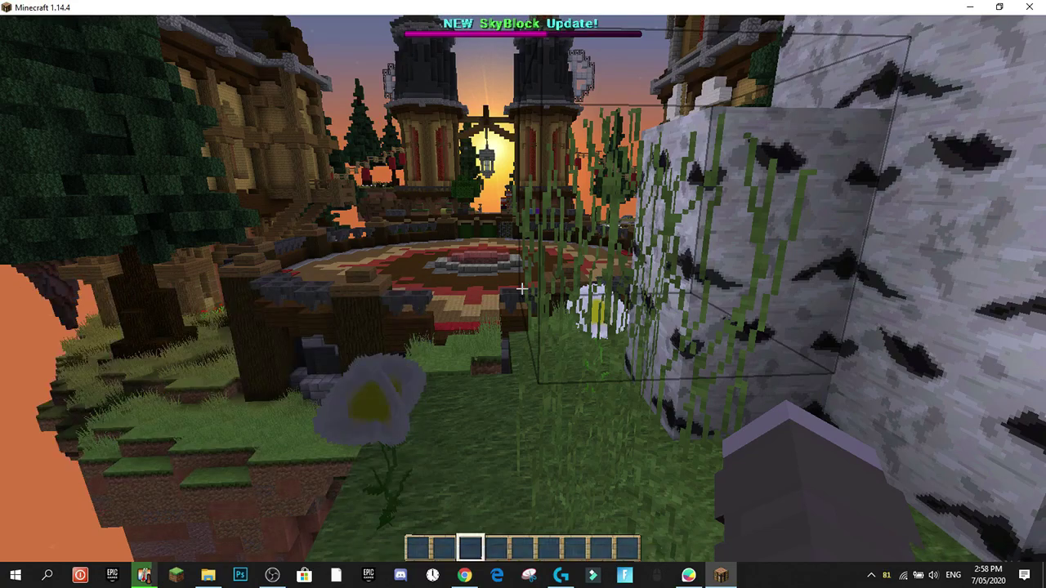
Bring up the Ultra Regions world list again to look for further skyblock worlds.
{"action": "key", "text": "w"}
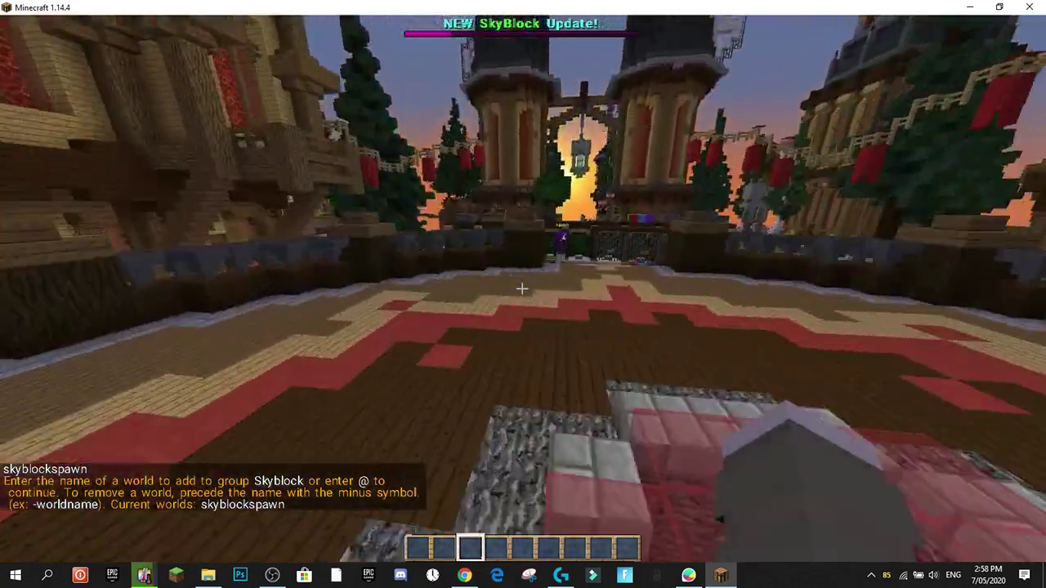
{"action": "key", "text": "w"}
{"action": "key", "text": "t"}
{"action": "key", "text": "Up"}
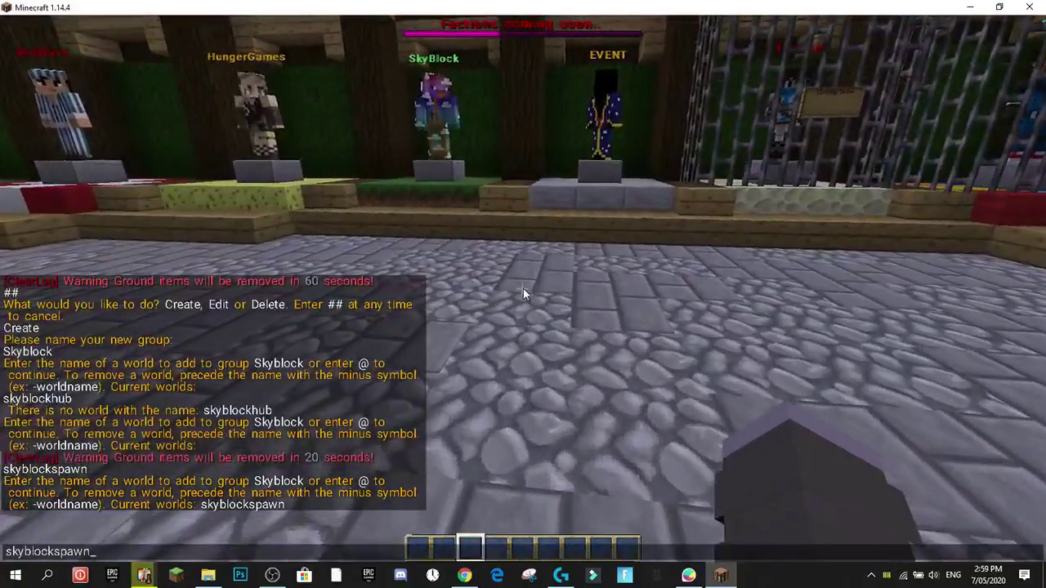
{"action": "key", "text": "Up"}
{"action": "key", "text": "Up"}
{"action": "key", "text": "Up"}
{"action": "key", "text": "Up"}
{"action": "key", "text": "Up"}
{"action": "key", "text": "Return"}
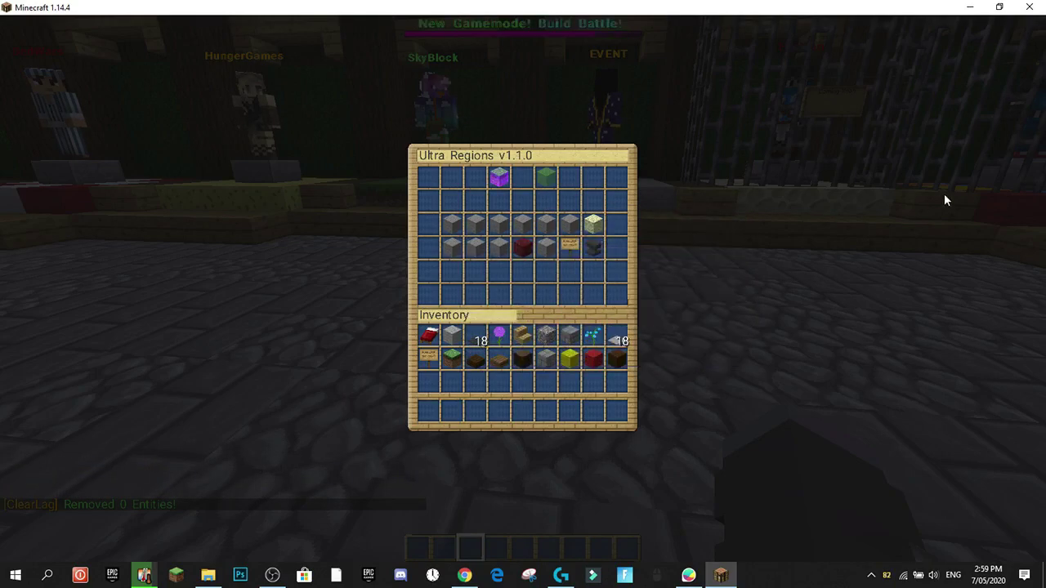
{"action": "key", "text": "Escape"}
Run /uregions once more and check the spelling of the remaining skyblock world names.
{"action": "key", "text": "t"}
{"action": "key", "text": "Up"}
{"action": "key", "text": "Down"}
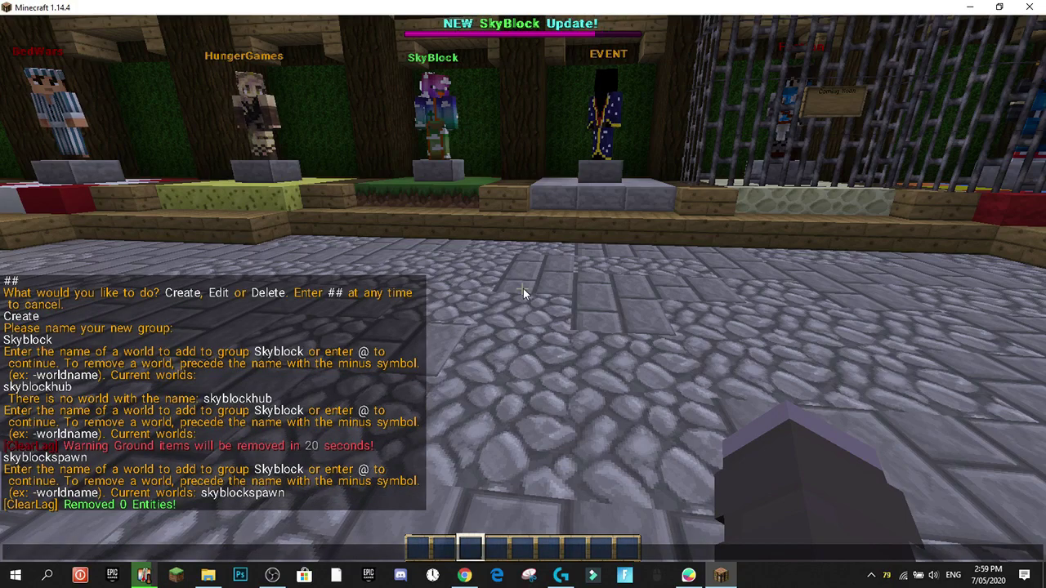
{"action": "key", "text": "Escape"}
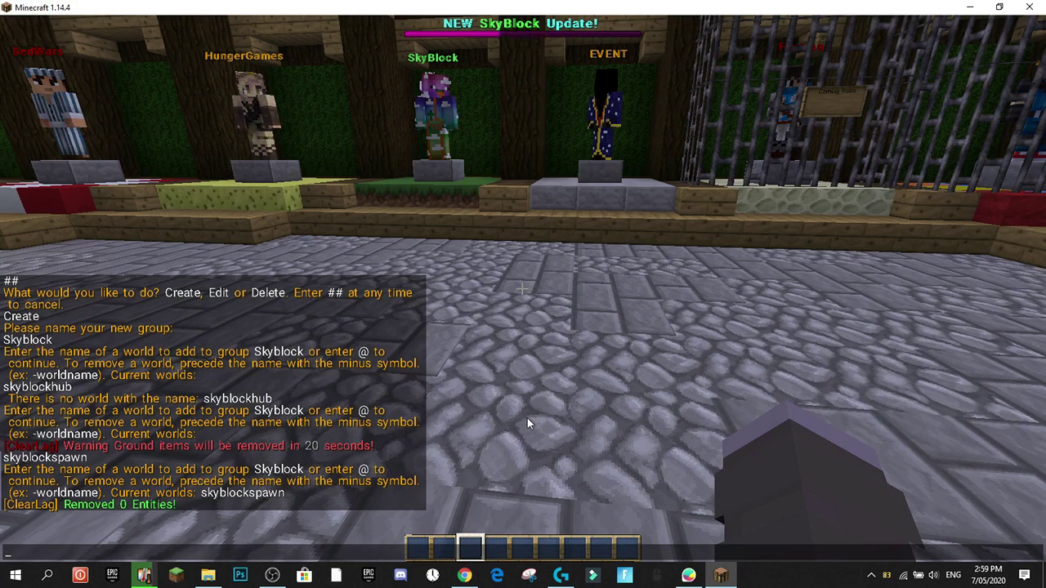
{"action": "type", "text": "/uregions"}
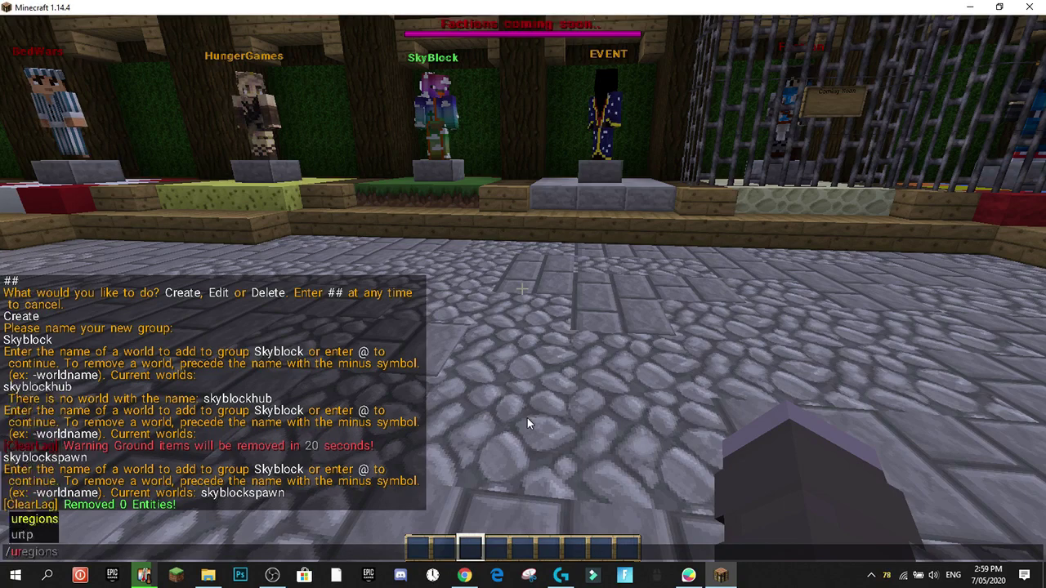
{"action": "key", "text": "Return"}
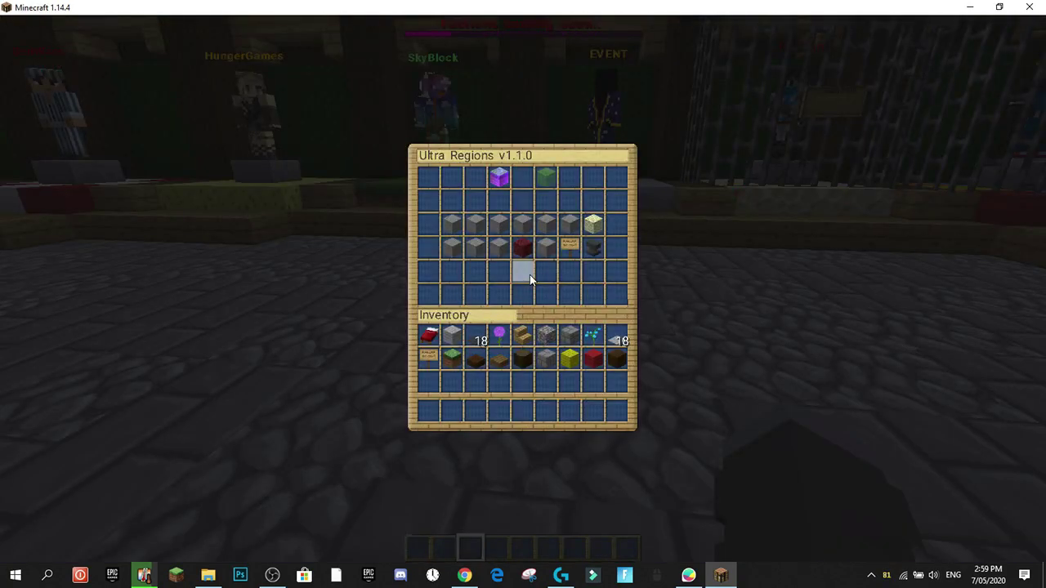
{"action": "key", "text": "Escape"}
Clear the recalled command from the chat and add the world IridiumSkyblock_nether to the Skyblock group.
{"action": "key", "text": "t"}
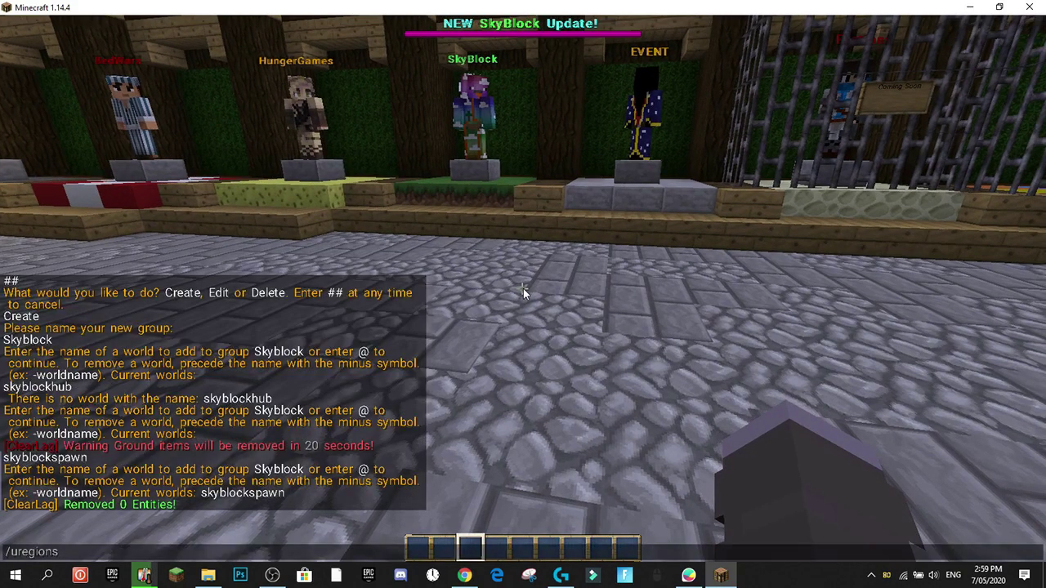
{"action": "key", "text": "Up"}
{"action": "key", "text": "BackSpace"}
{"action": "key", "text": "BackSpace"}
{"action": "key", "text": "BackSpace"}
{"action": "key", "text": "BackSpace"}
{"action": "key", "text": "BackSpace"}
{"action": "key", "text": "BackSpace"}
{"action": "key", "text": "BackSpace"}
{"action": "key", "text": "BackSpace"}
{"action": "key", "text": "BackSpace"}
{"action": "key", "text": "BackSpace"}
{"action": "key", "text": "BackSpace"}
{"action": "key", "text": "BackSpace"}
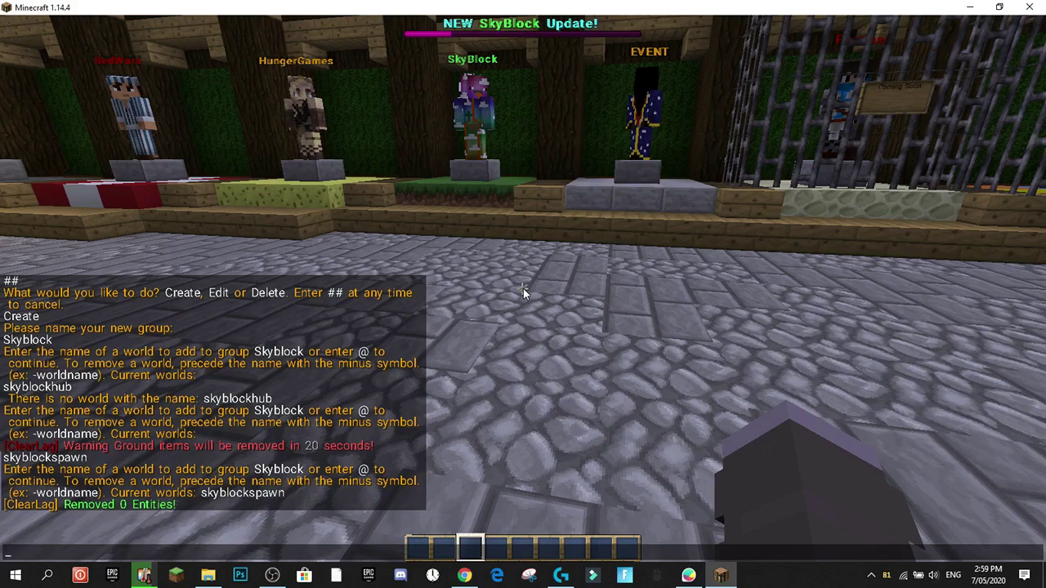
{"action": "type", "text": "l"}
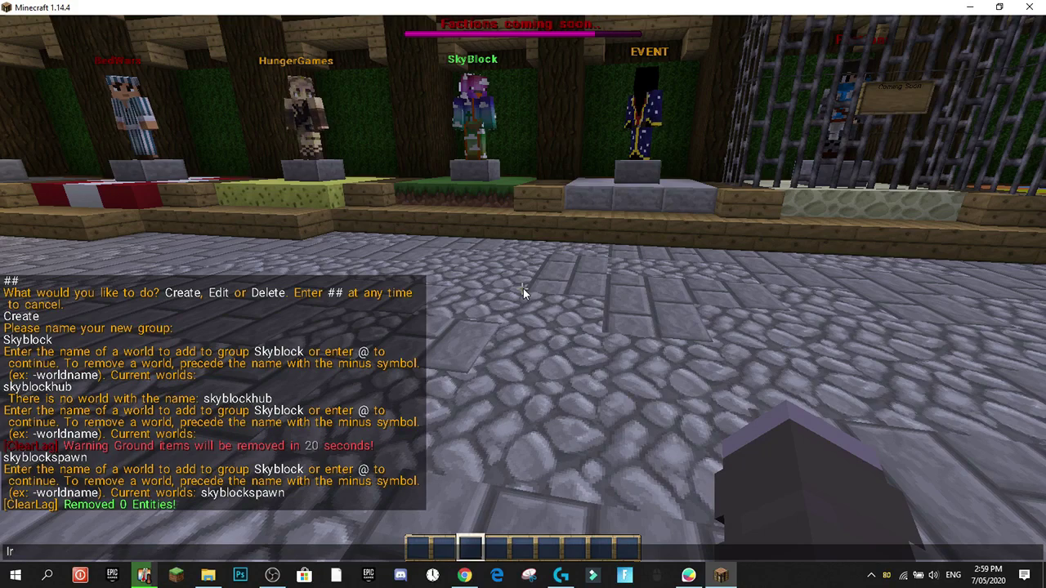
{"action": "type", "text": "ridiumSk"}
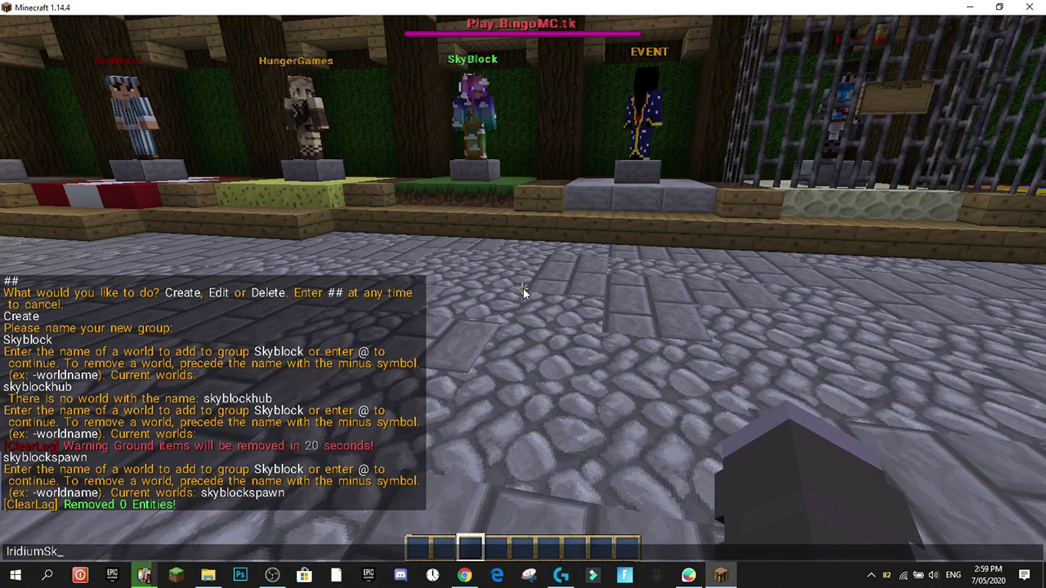
{"action": "type", "text": "yblock"}
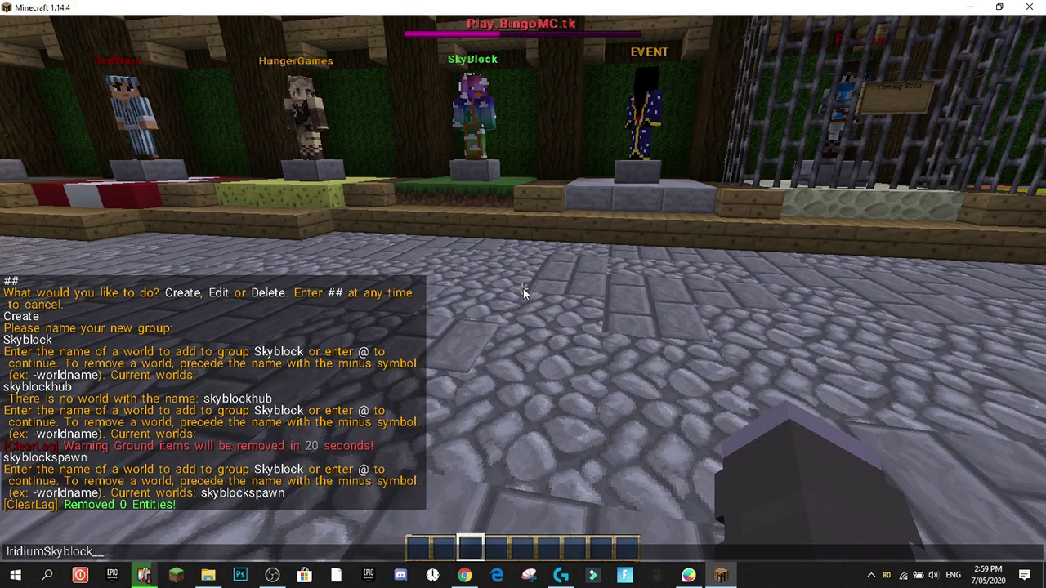
{"action": "type", "text": "_nether"}
{"action": "key", "text": "Return"}
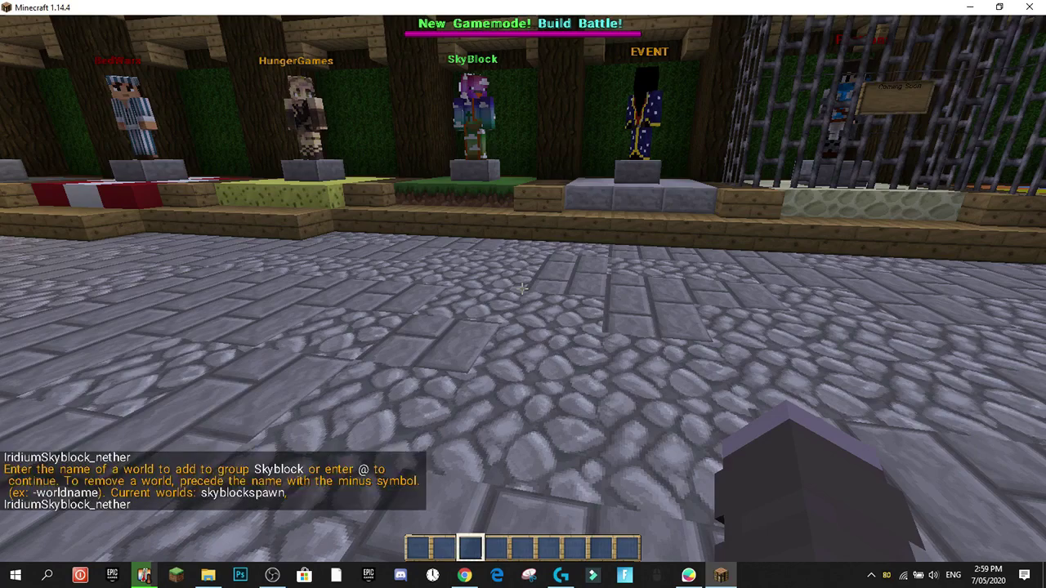
Shorten the previous world name to IridiumSkyblock and add that world to the Skyblock group.
{"action": "type", "text": "/"}
{"action": "key", "text": "Up"}
{"action": "key", "text": "BackSpace"}
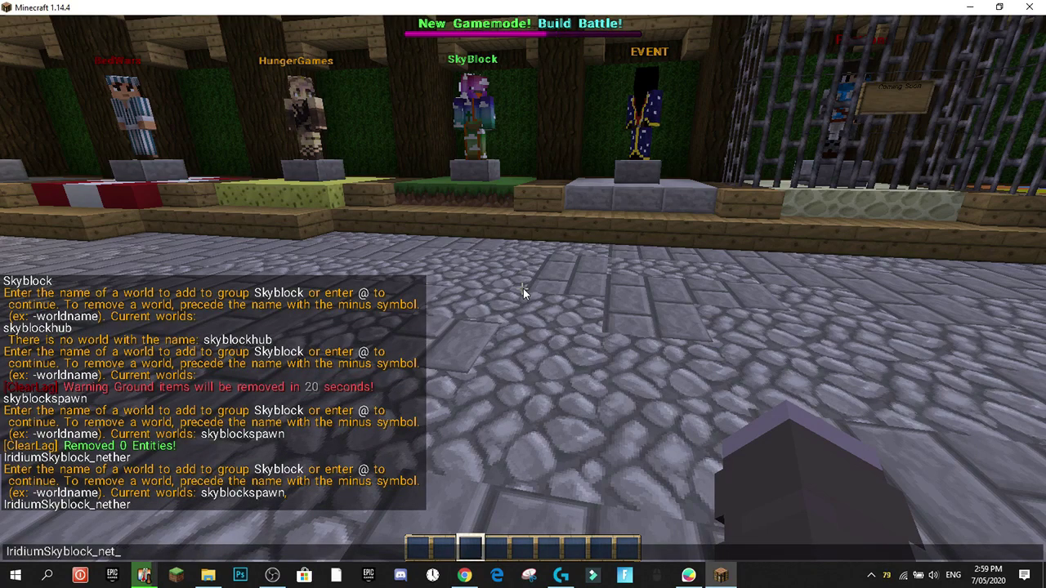
{"action": "key", "text": "BackSpace"}
{"action": "key", "text": "BackSpace"}
{"action": "key", "text": "BackSpace"}
{"action": "key", "text": "BackSpace"}
{"action": "key", "text": "Return"}
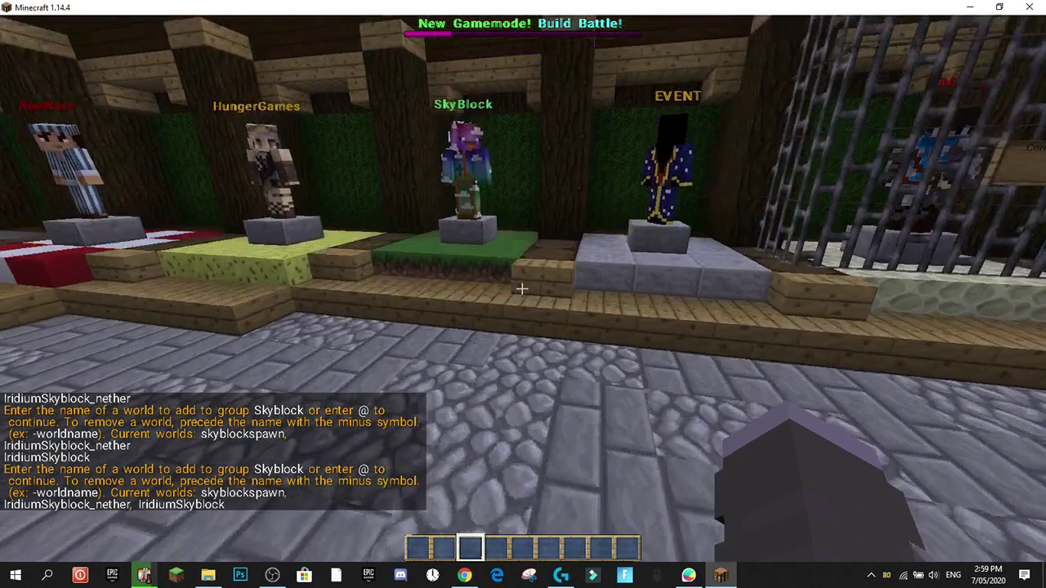
Enter @ in the chat to finish the Skyblock group's world list and continue to its shares.
{"action": "key", "text": "w"}
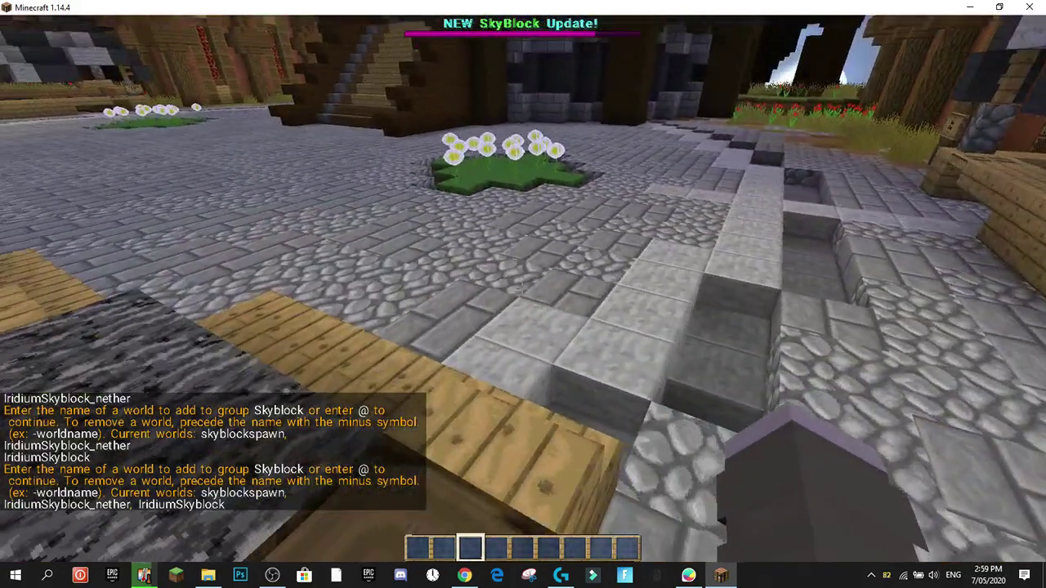
{"action": "key", "text": "slash"}
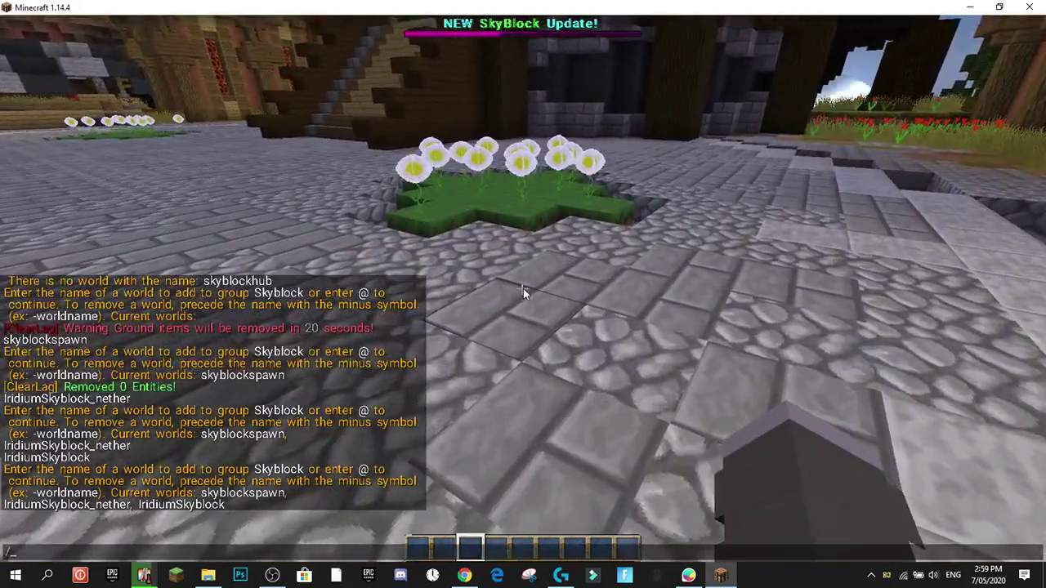
{"action": "key", "text": "Return"}
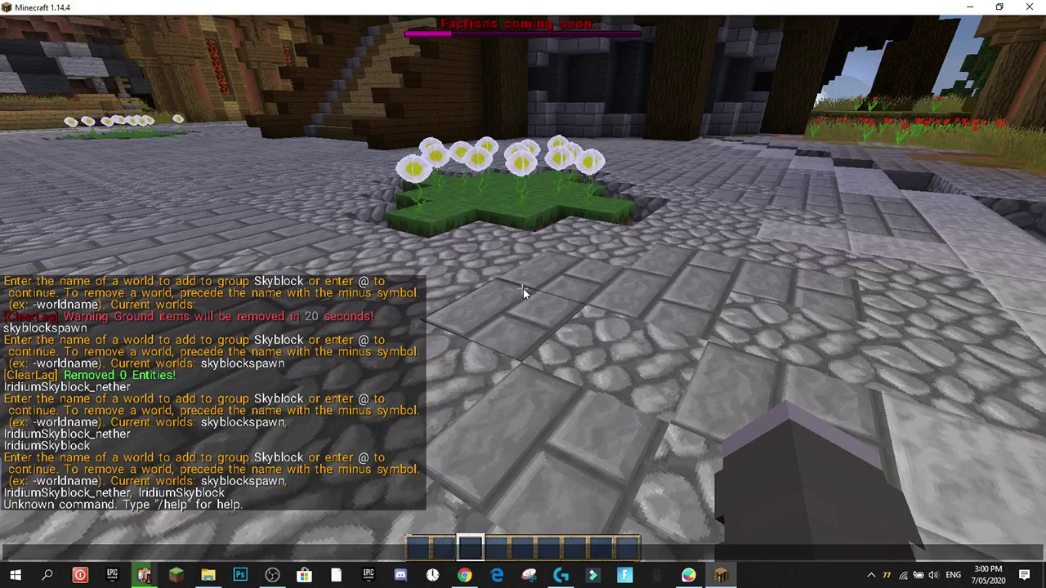
{"action": "type", "text": "@"}
{"action": "key", "text": "Return"}
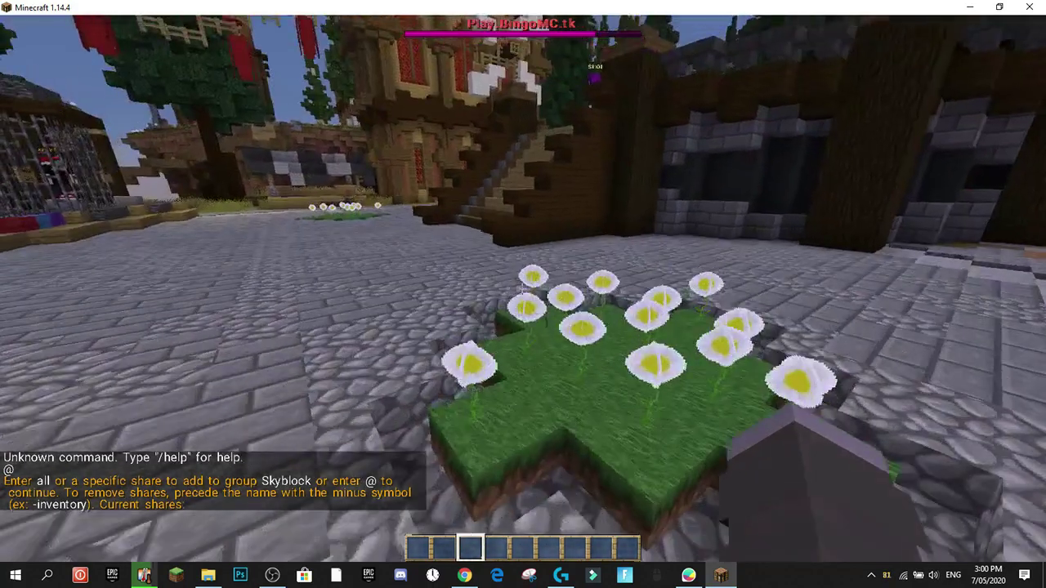
Add the inventory share to the Skyblock group.
{"action": "key", "text": "w"}
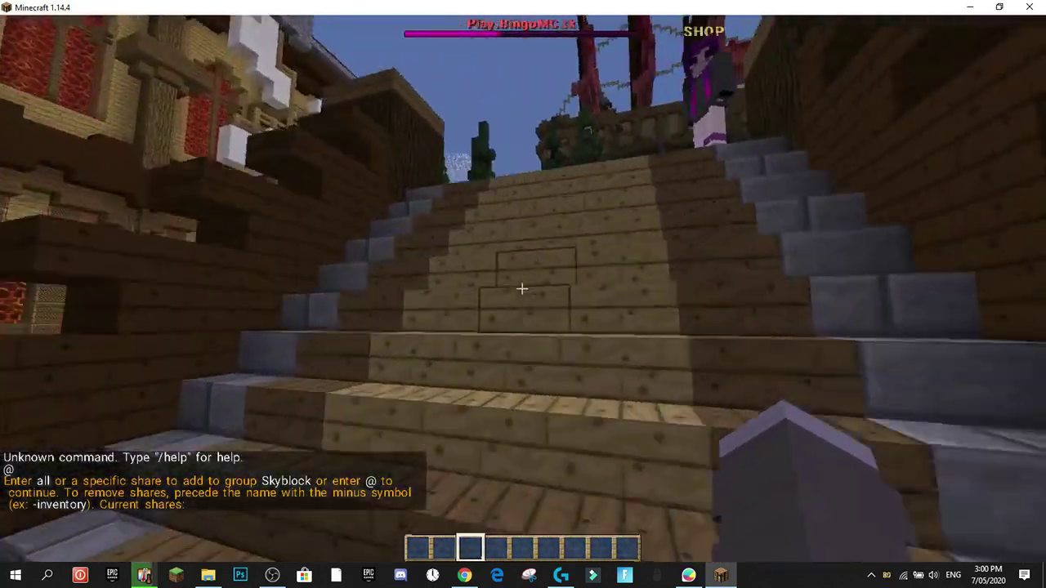
{"action": "key", "text": "w"}
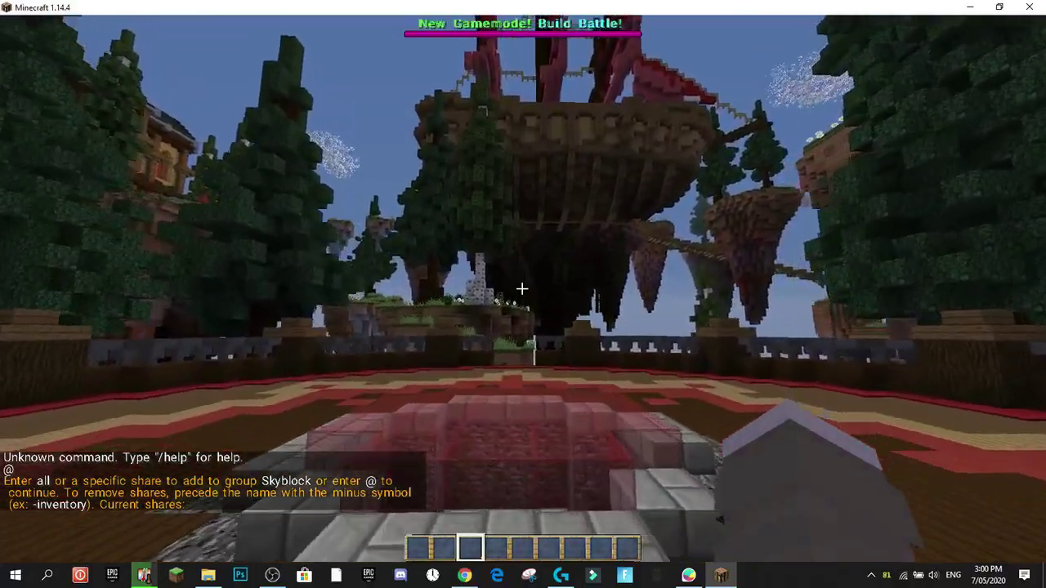
{"action": "key", "text": "w"}
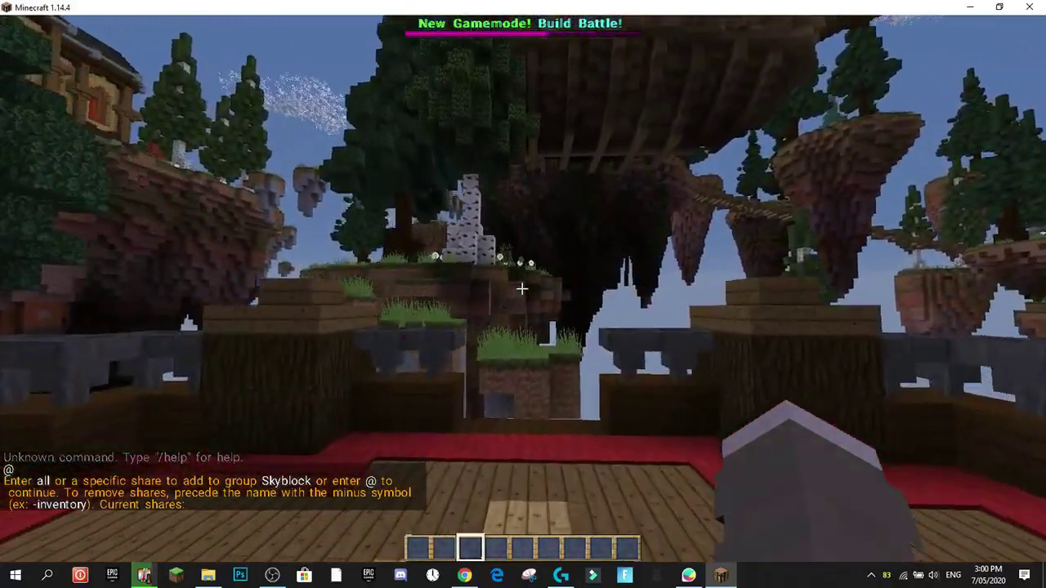
{"action": "key", "text": "slash"}
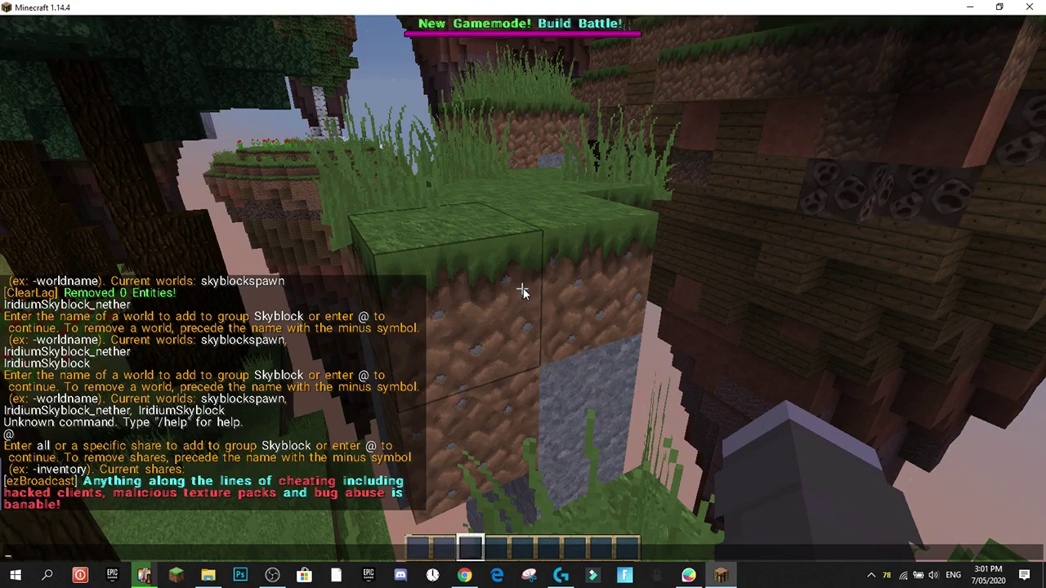
{"action": "type", "text": "inventory"}
{"action": "key", "text": "Return"}
{"action": "key", "text": "w"}
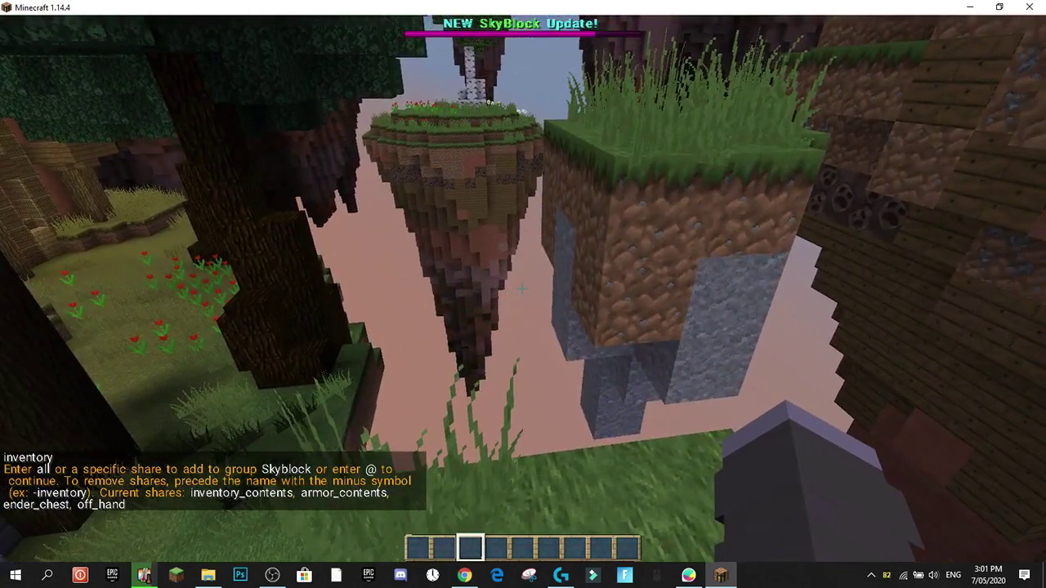
Replace the recalled inventory entry with all and add every share to the Skyblock group.
{"action": "key", "text": "t"}
{"action": "key", "text": "Up"}
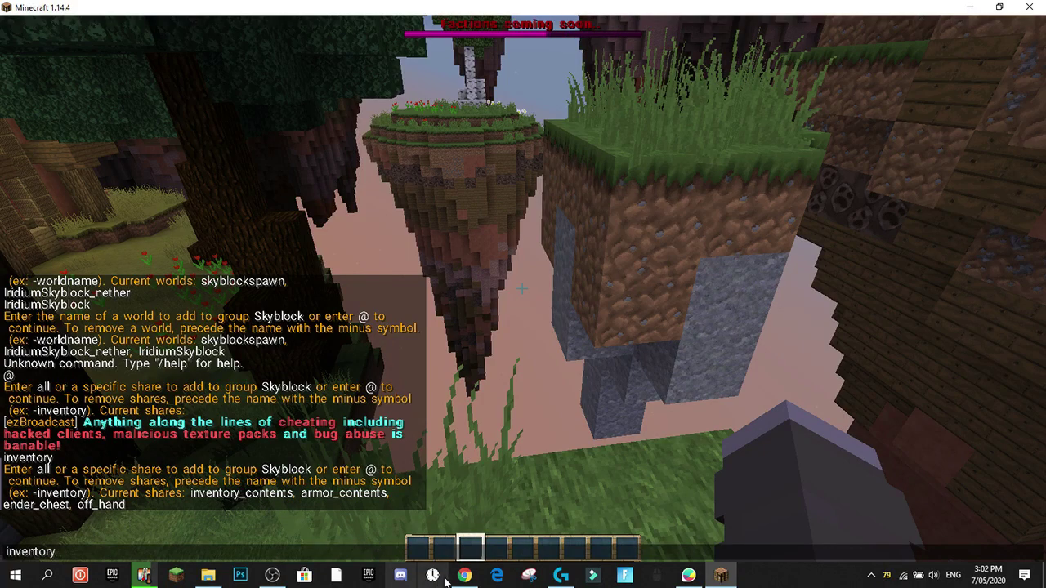
{"action": "key", "text": "BackSpace"}
{"action": "key", "text": "BackSpace"}
{"action": "key", "text": "BackSpace"}
{"action": "key", "text": "BackSpace"}
{"action": "key", "text": "BackSpace"}
{"action": "key", "text": "BackSpace"}
{"action": "key", "text": "BackSpace"}
{"action": "key", "text": "BackSpace"}
{"action": "key", "text": "BackSpace"}
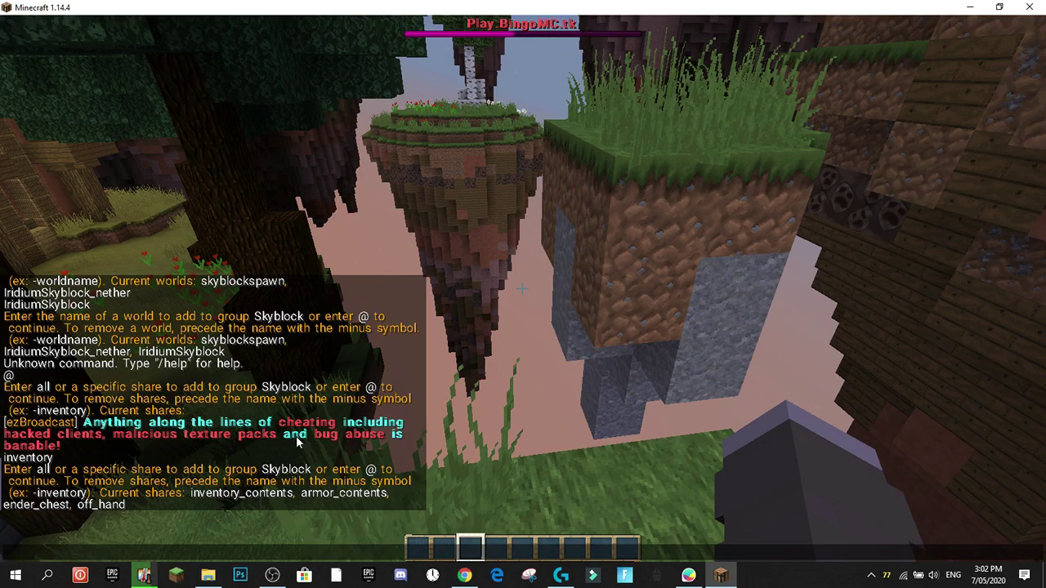
{"action": "type", "text": "all"}
{"action": "key", "text": "Return"}
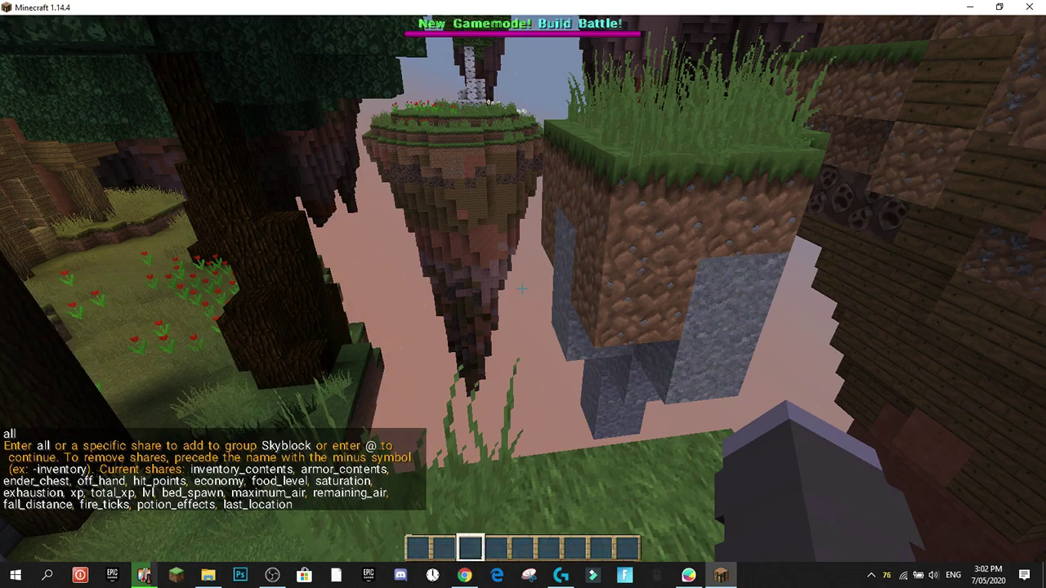
Remove every share from the Skyblock group by entering -all in the chat.
{"action": "key", "text": "slash"}
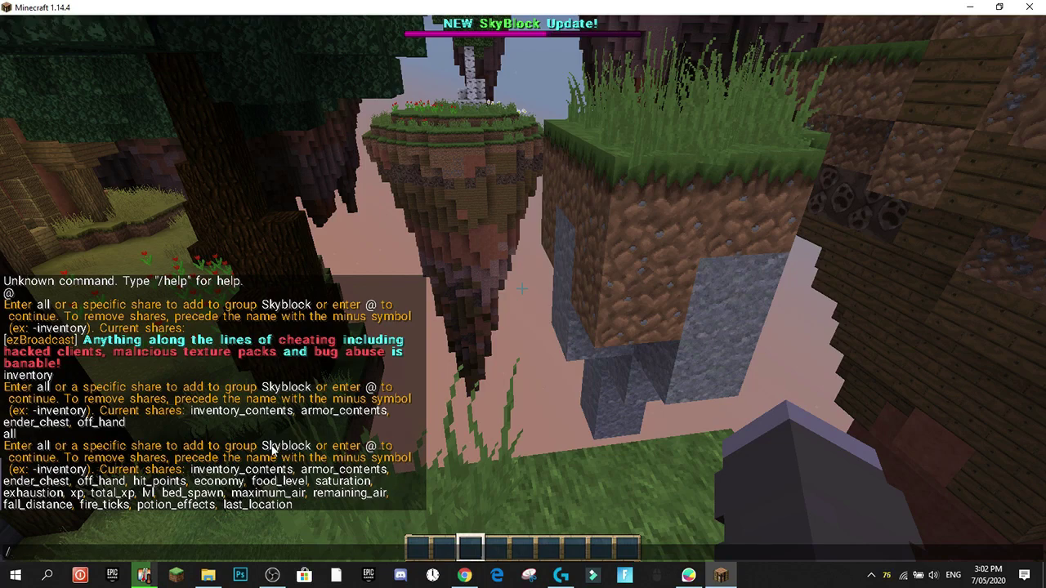
{"action": "key", "text": "BackSpace"}
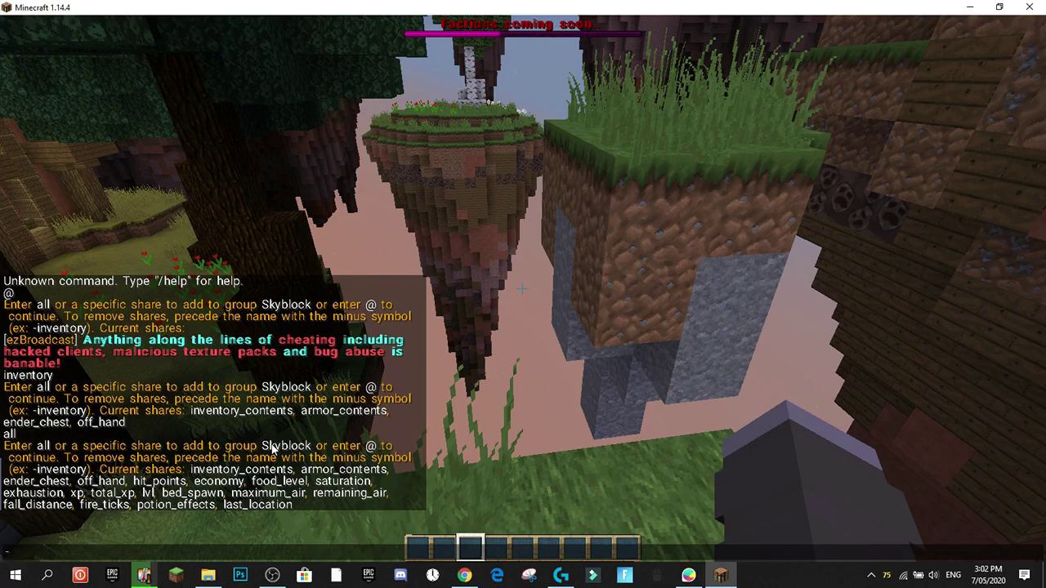
{"action": "type", "text": "-al"}
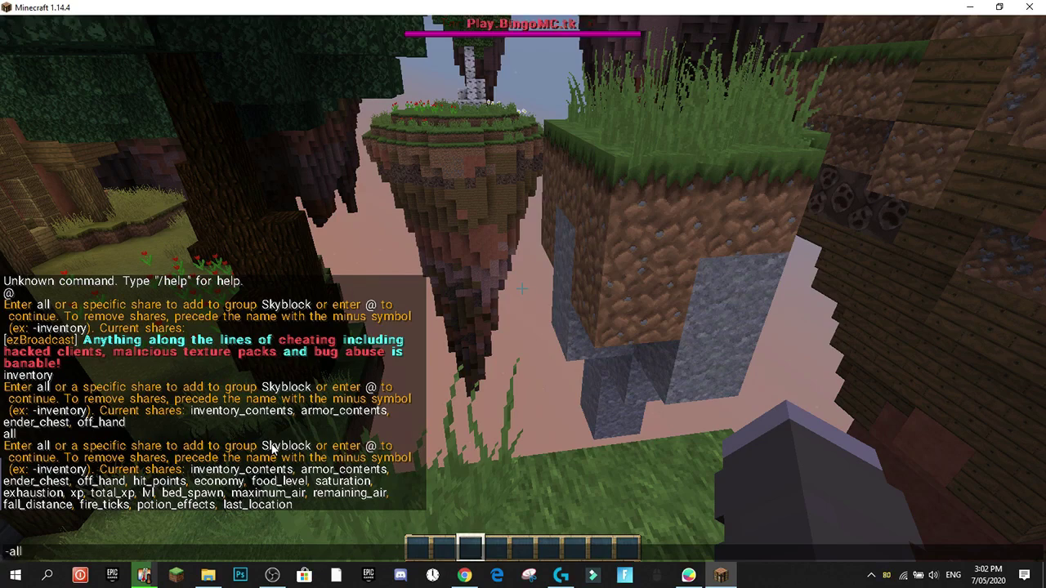
{"action": "type", "text": "l"}
{"action": "key", "text": "Return"}
Add the inventory share to the Skyblock group and enter @ to finish creating the group.
{"action": "key", "text": "slash"}
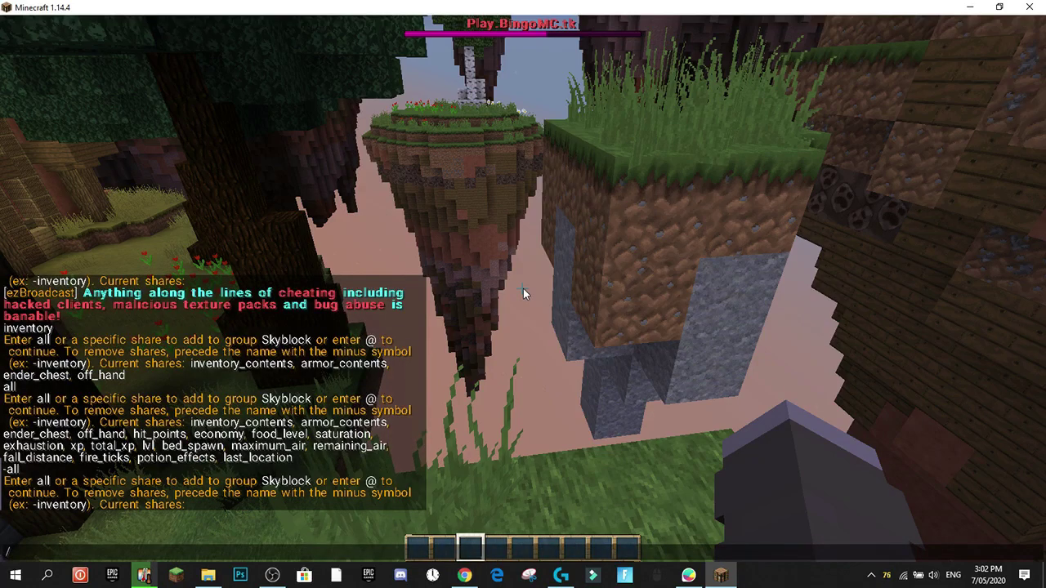
{"action": "type", "text": "inventory"}
{"action": "key", "text": "Return"}
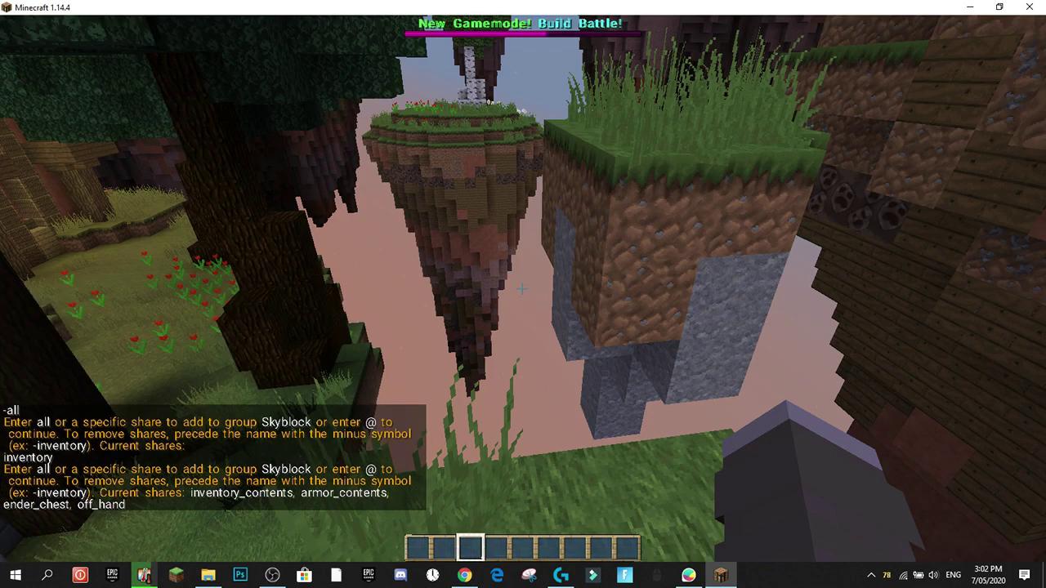
{"action": "key", "text": "w"}
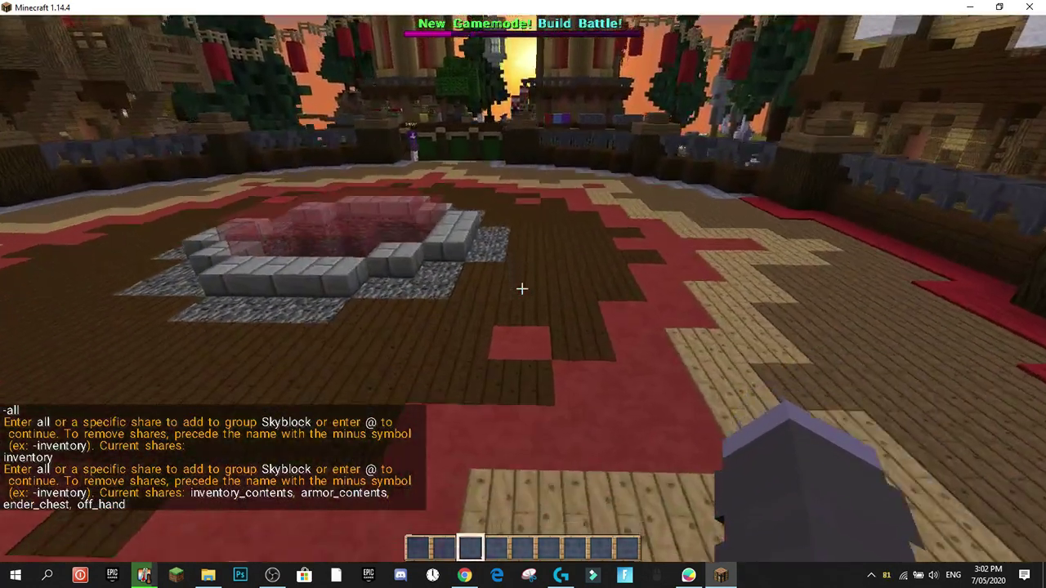
{"action": "key", "text": "slash"}
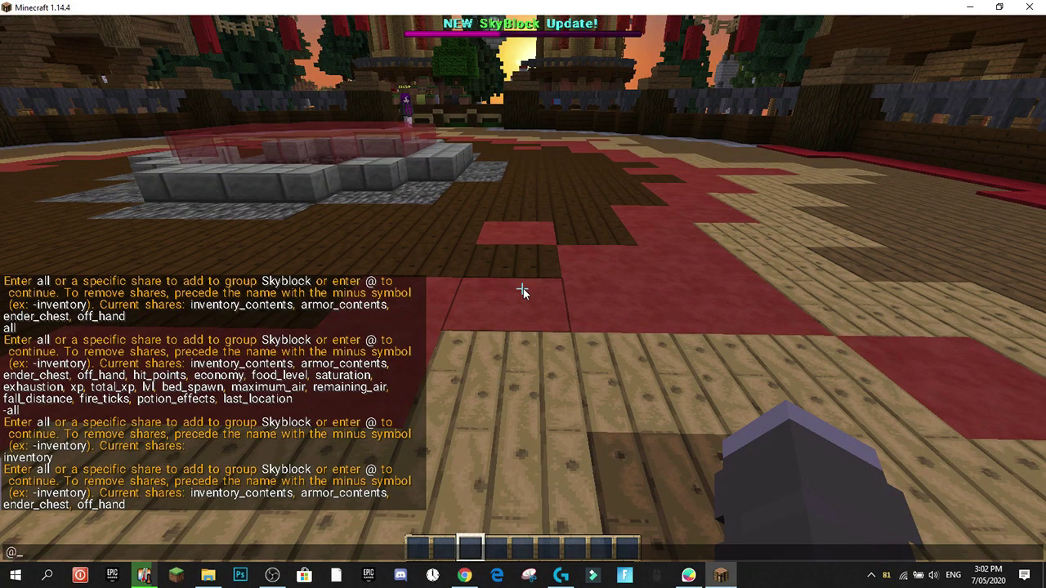
{"action": "key", "text": "Return"}
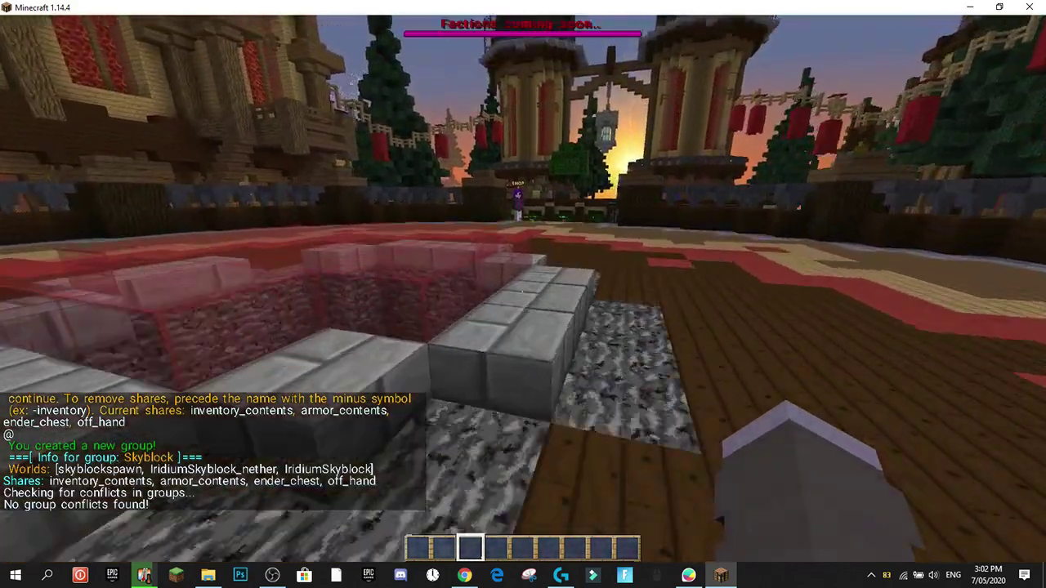
Walk through the hub and drop the cobblestone and stone bricks to empty the hotbar.
{"action": "key", "text": "w"}
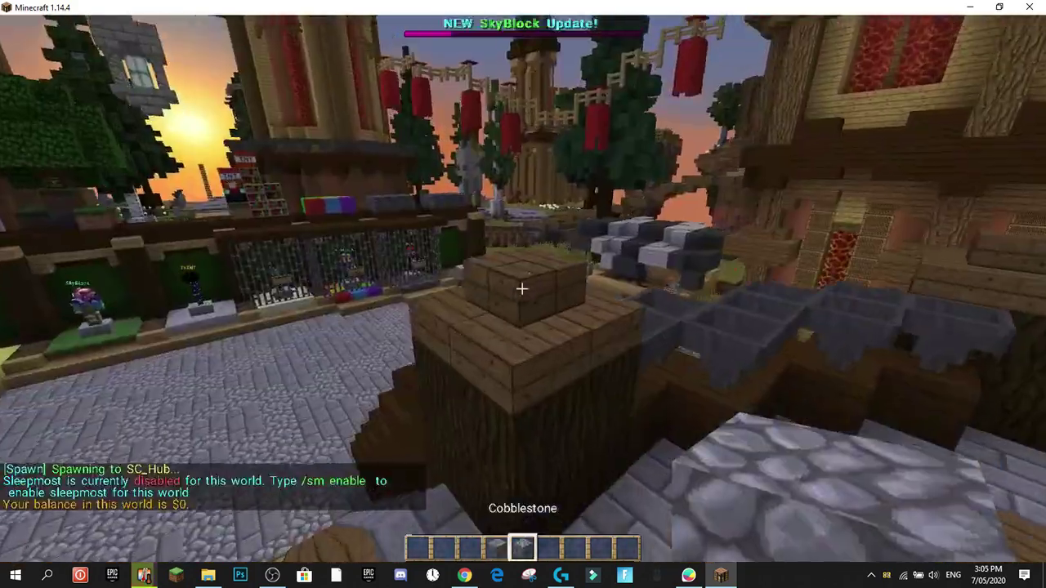
{"action": "key", "text": "w"}
{"action": "scroll", "coordinate": [524, 290], "scroll_direction": "up", "scroll_amount": 1}
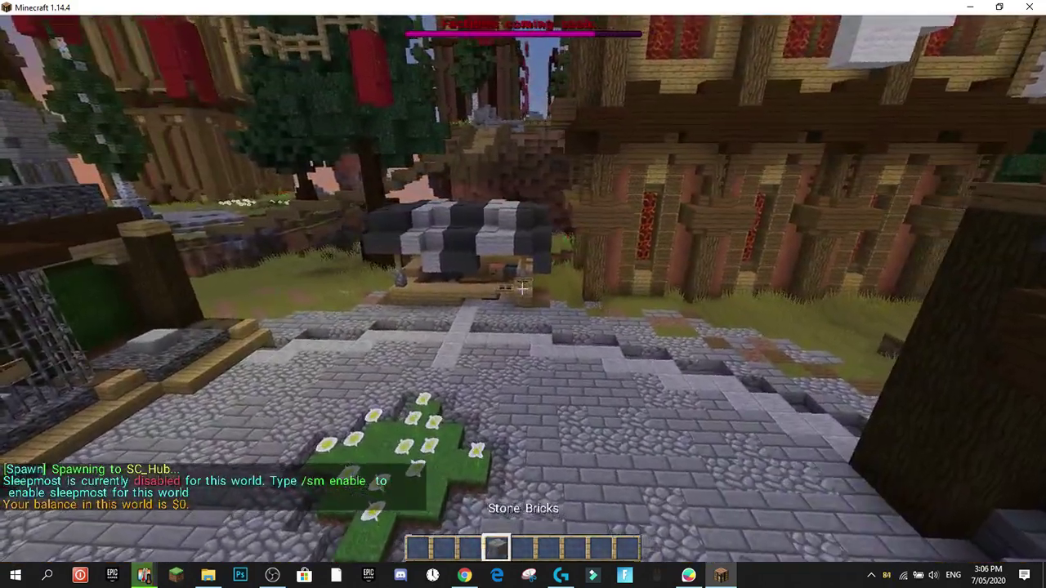
{"action": "key", "text": "w"}
{"action": "key", "text": "q"}
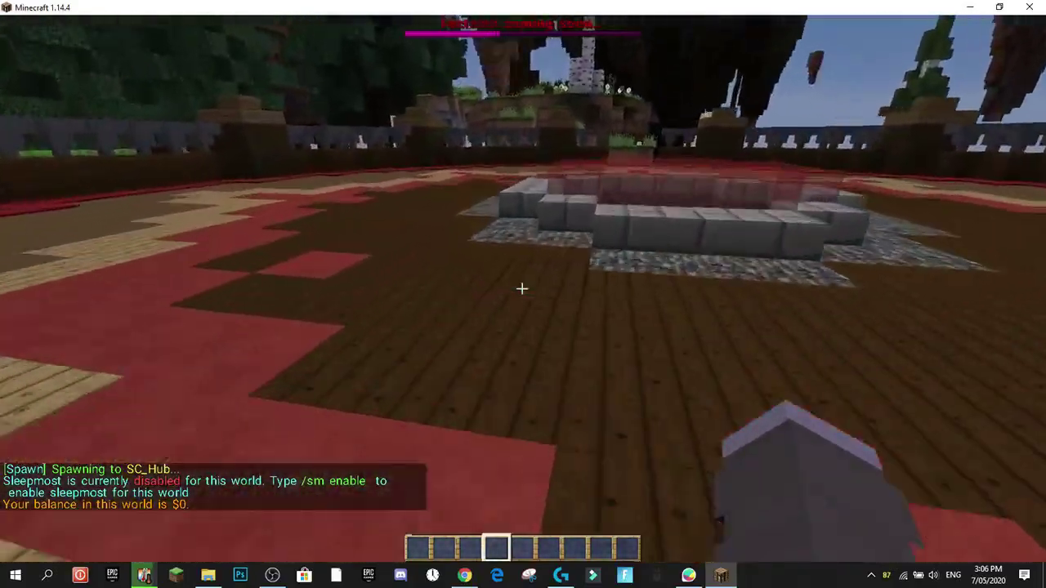
Fill hotbar slots with blocks copied from the hub floor and fountain, including red stained glass, oak planks, red carpet and spruce planks.
{"action": "key", "text": "w"}
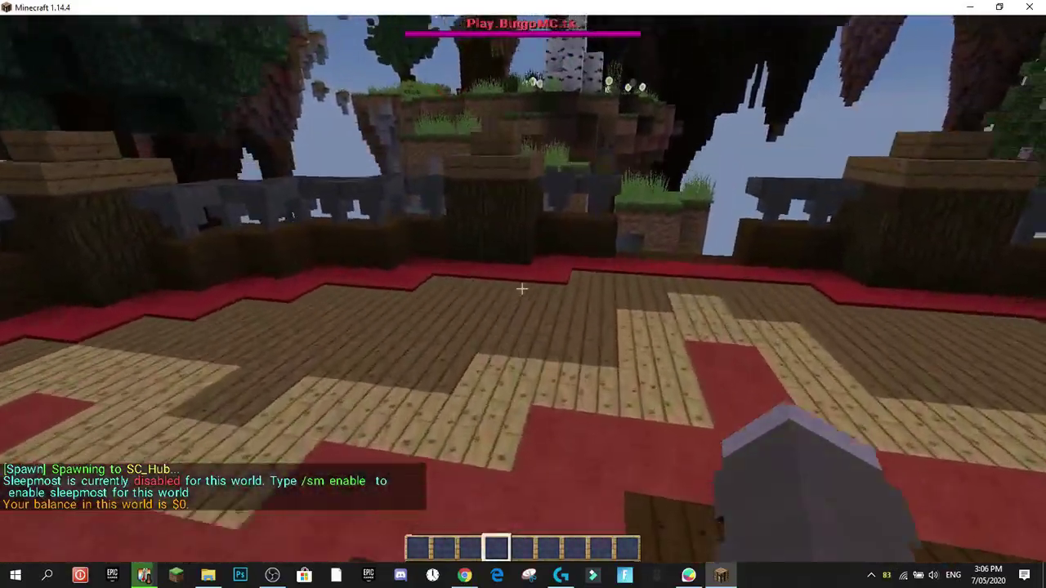
{"action": "key", "text": "w"}
{"action": "key", "text": "space"}
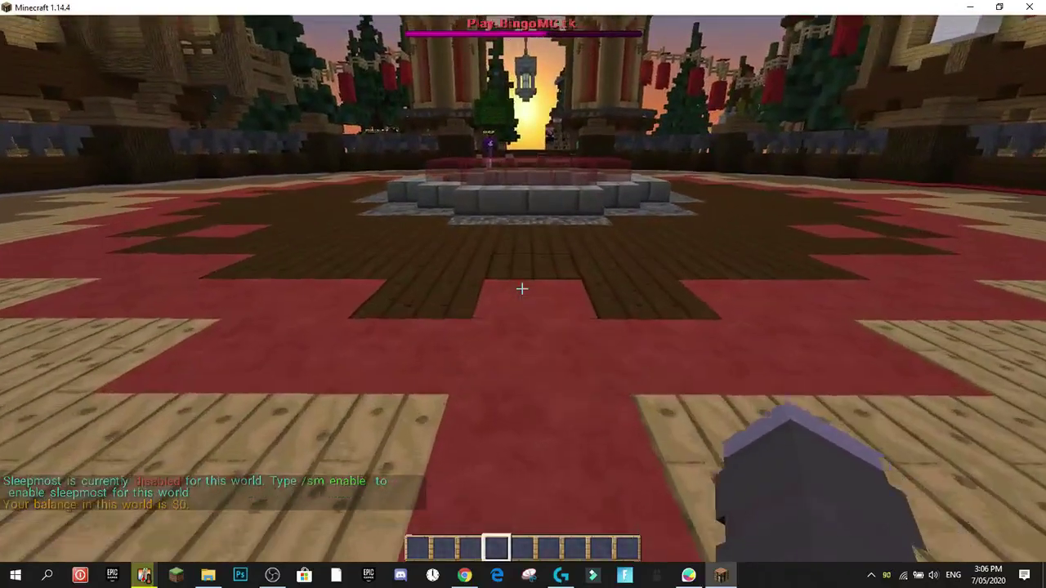
{"action": "key", "text": "w"}
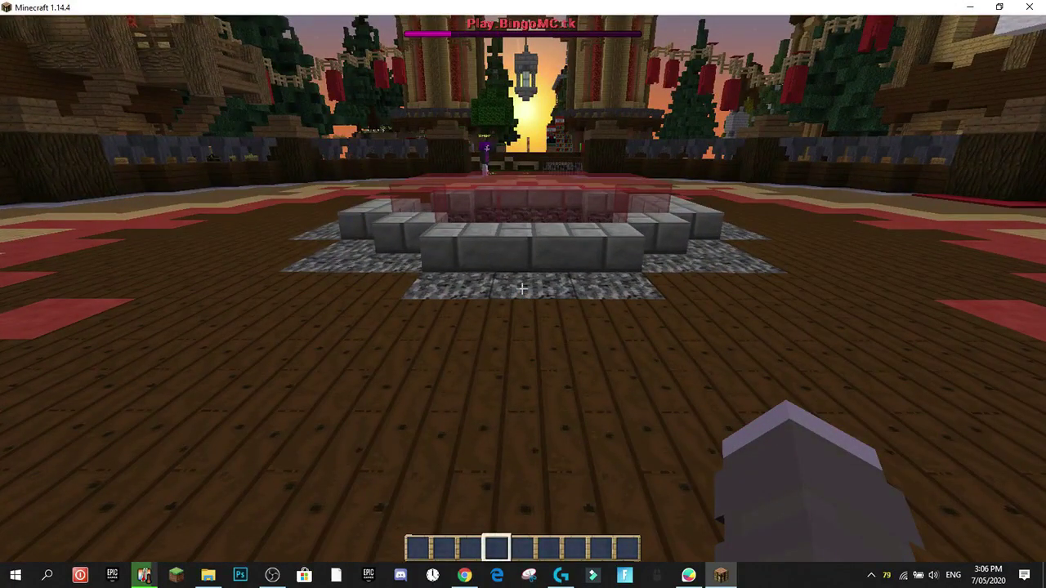
{"action": "key", "text": "w"}
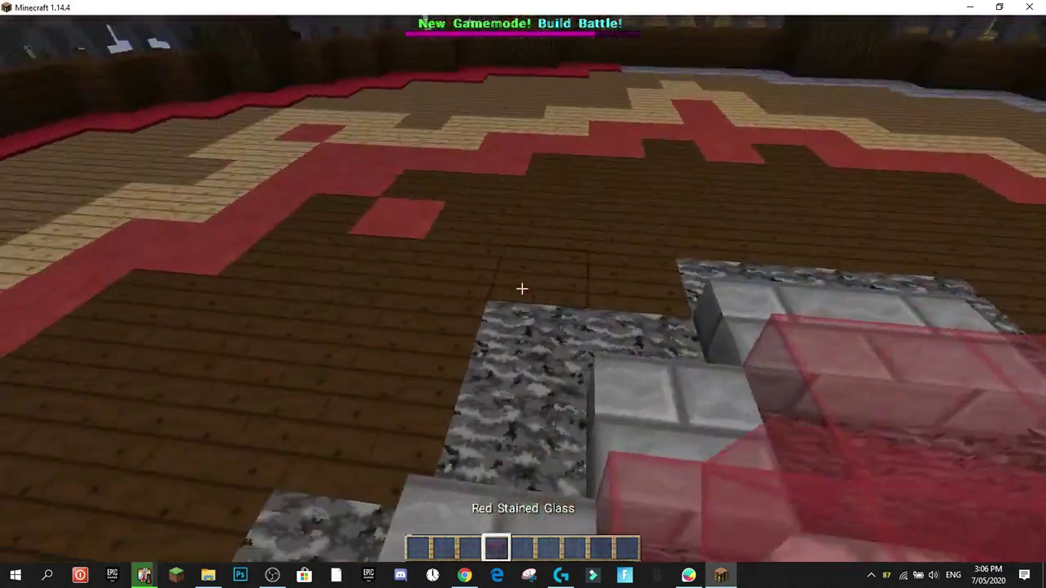
{"action": "scroll", "coordinate": [522, 289], "scroll_direction": "down", "scroll_amount": 1}
{"action": "scroll", "coordinate": [523, 289], "scroll_direction": "up", "scroll_amount": 1}
{"action": "scroll", "coordinate": [523, 289], "scroll_direction": "down", "scroll_amount": 2}
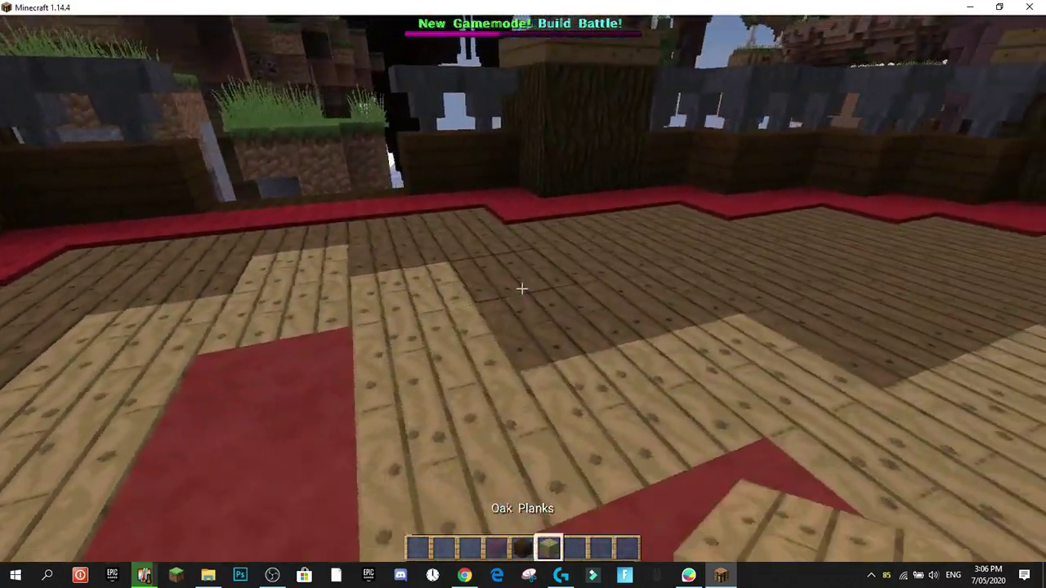
{"action": "scroll", "coordinate": [522, 289], "scroll_direction": "down", "scroll_amount": 1}
{"action": "scroll", "coordinate": [522, 289], "scroll_direction": "down", "scroll_amount": 1}
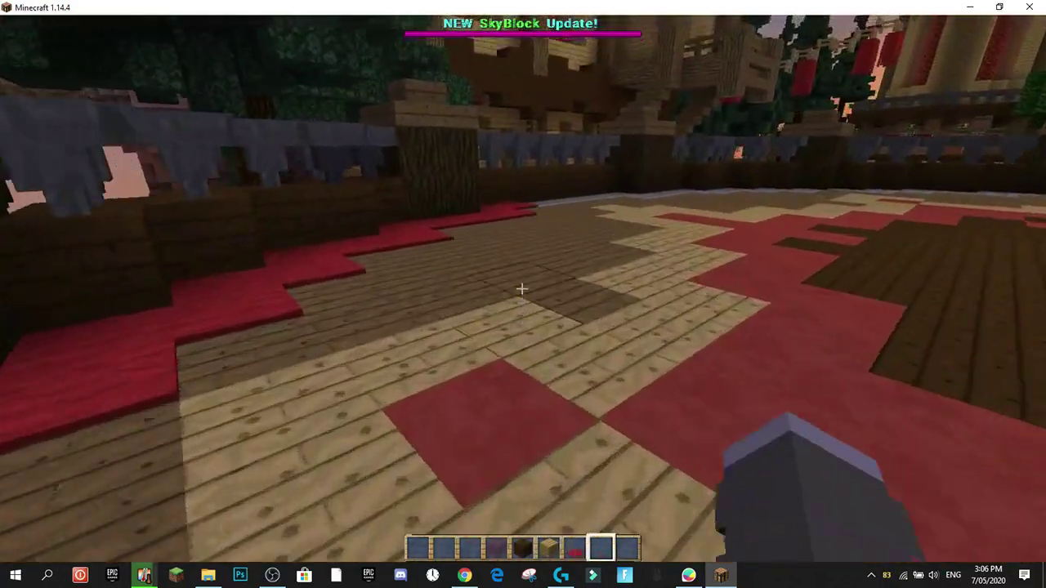
{"action": "scroll", "coordinate": [522, 288], "scroll_direction": "down", "scroll_amount": 1}
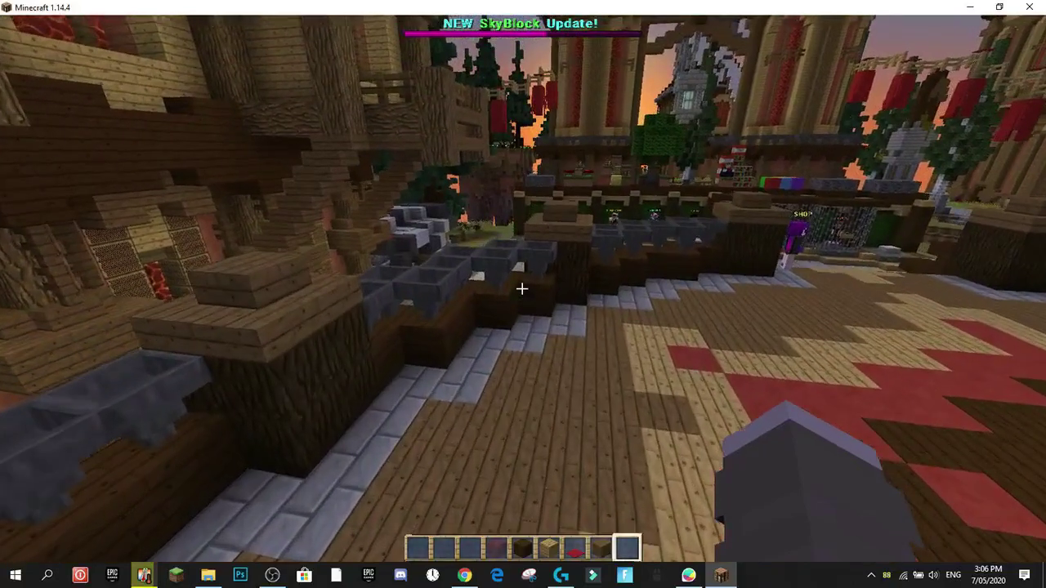
Warp to SkyBlock and fill hotbar slots with blocks from its spawn, including an oak log, red stained glass and a stone brick slab.
{"action": "key", "text": "w"}
{"action": "key", "text": "slash"}
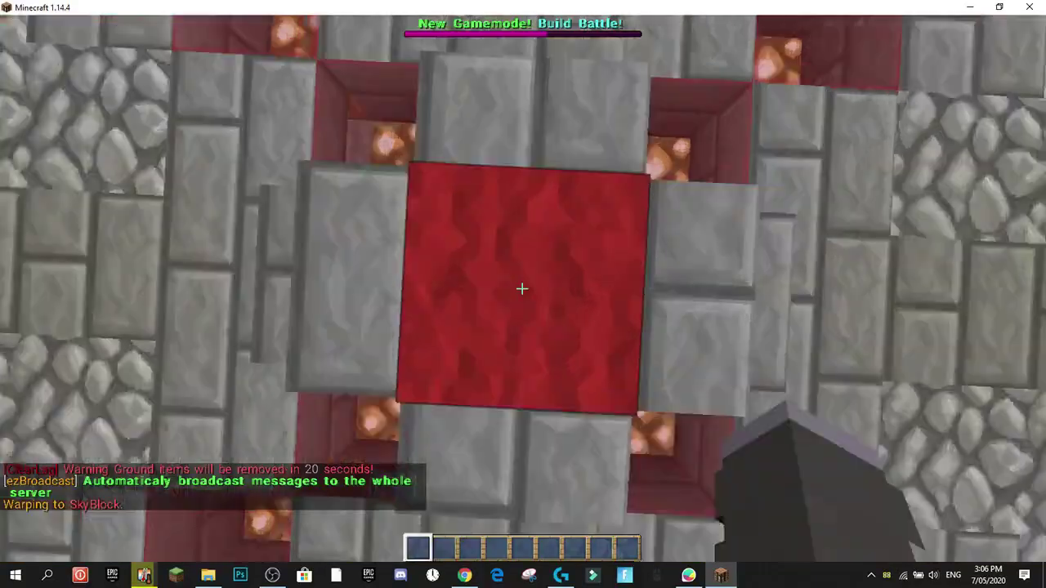
{"action": "key", "text": "5"}
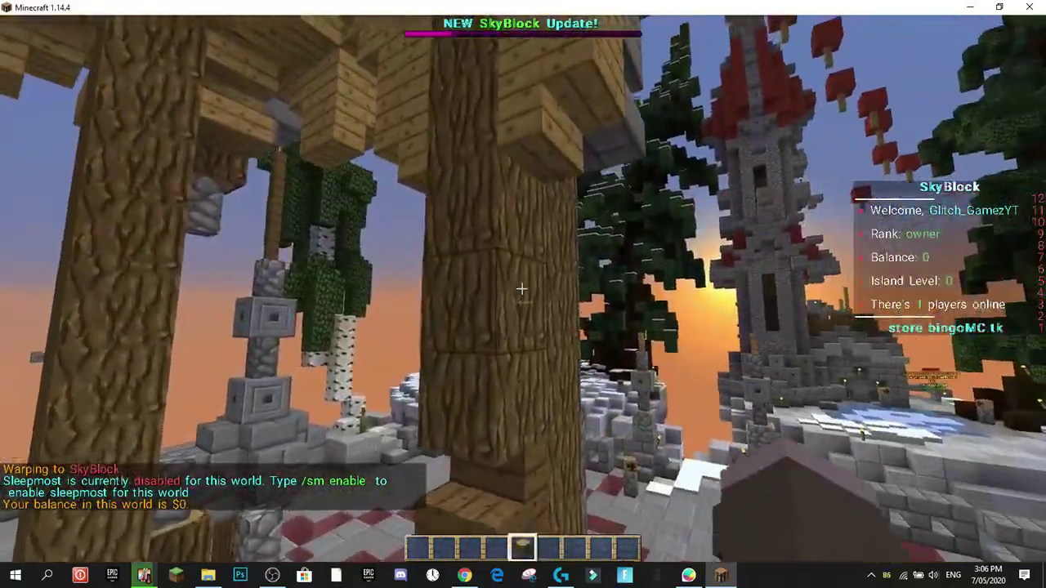
{"action": "key", "text": "w"}
{"action": "scroll", "coordinate": [522, 289], "scroll_direction": "down", "scroll_amount": 1}
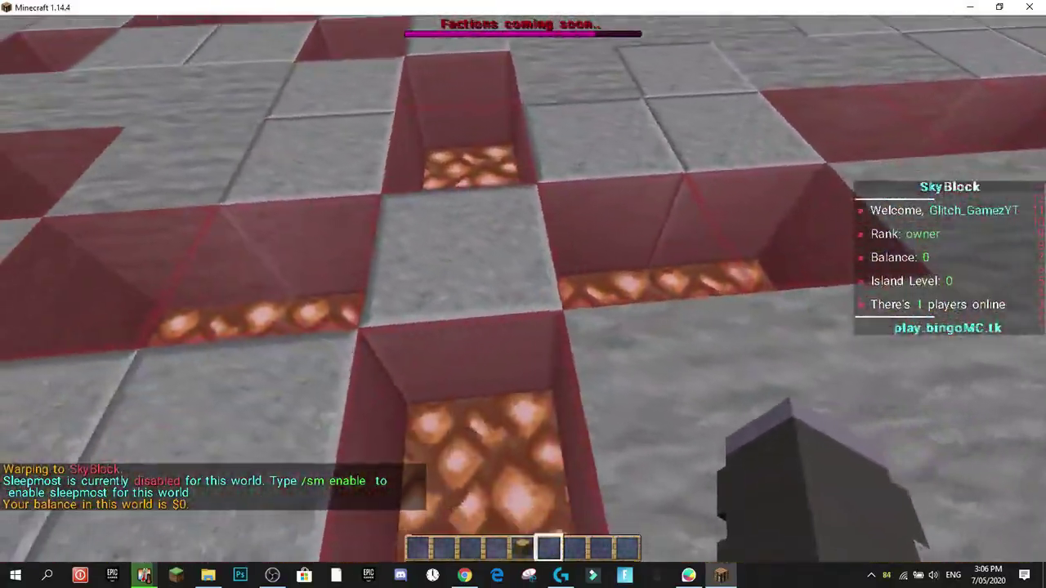
{"action": "middle_click", "coordinate": [522, 289]}
{"action": "middle_click", "coordinate": [522, 288]}
{"action": "scroll", "coordinate": [523, 290], "scroll_direction": "down", "scroll_amount": 2}
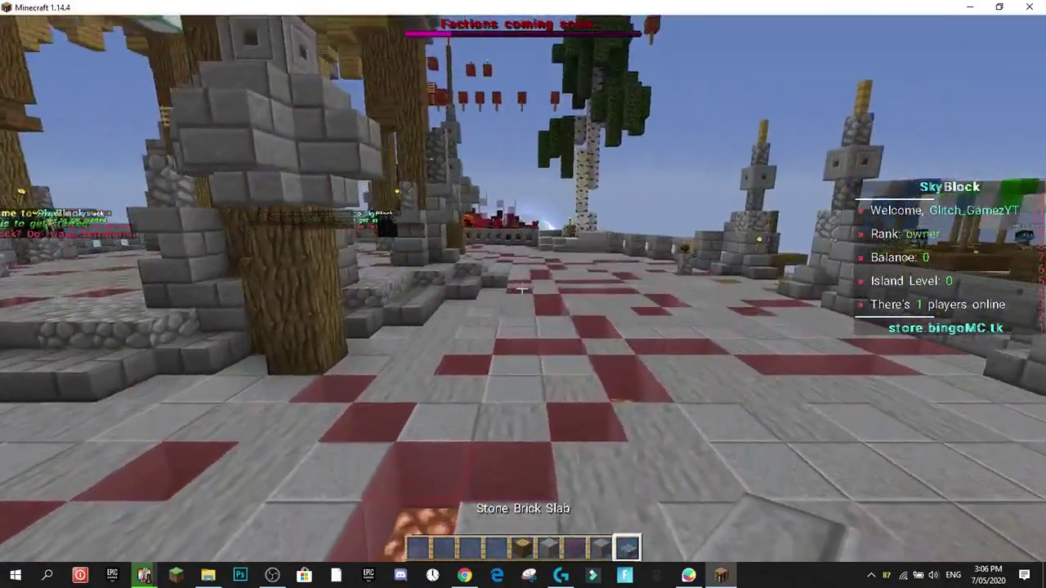
Teleport home to the skyblock island using /is and check the hotbar and inventory for the collected blocks.
{"action": "type", "text": "/is"}
{"action": "key", "text": "Return"}
{"action": "left_click", "coordinate": [524, 213]}
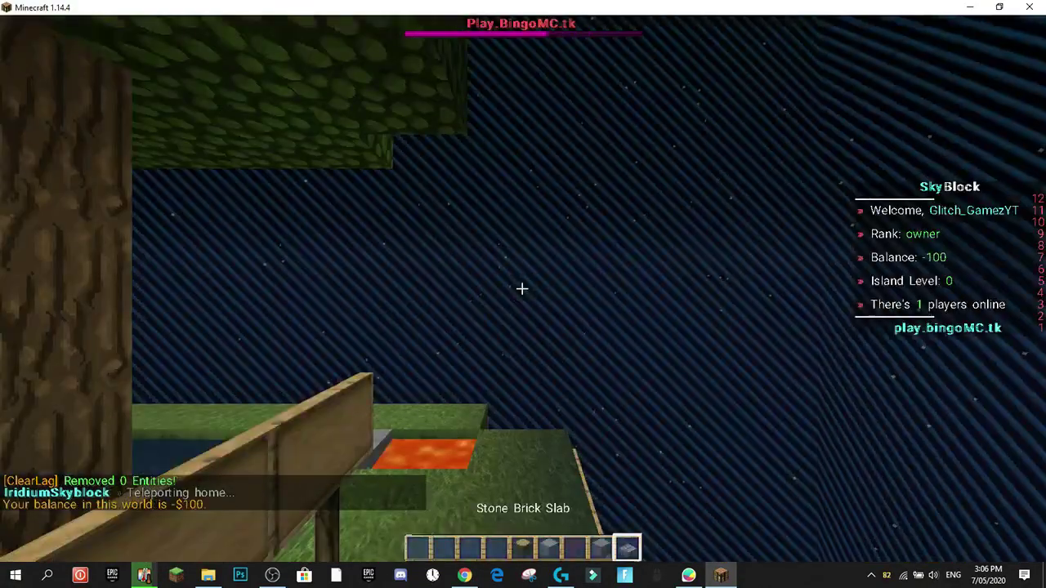
{"action": "scroll", "coordinate": [522, 289], "scroll_direction": "up", "scroll_amount": 4}
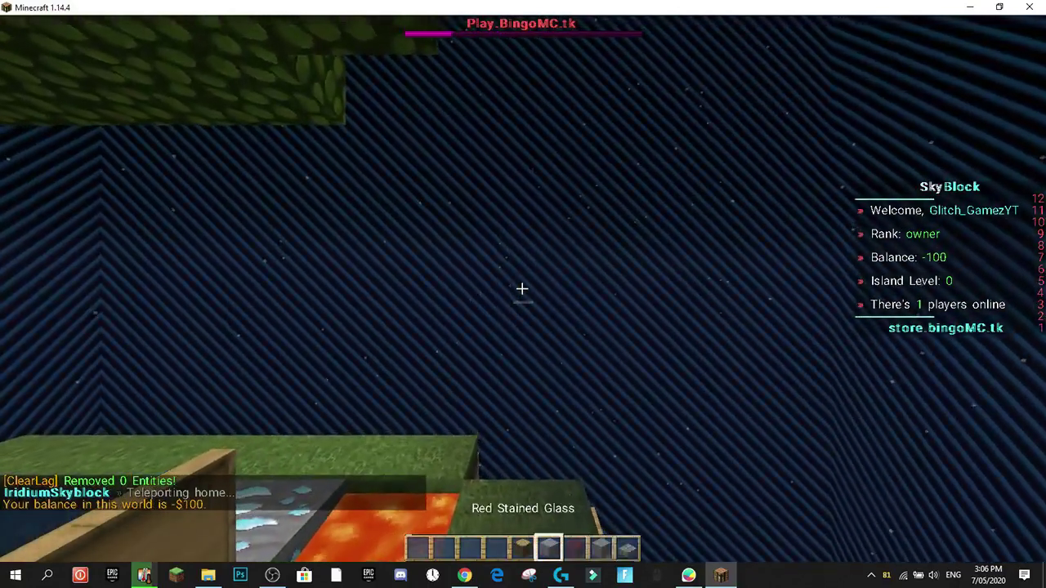
{"action": "key", "text": "e"}
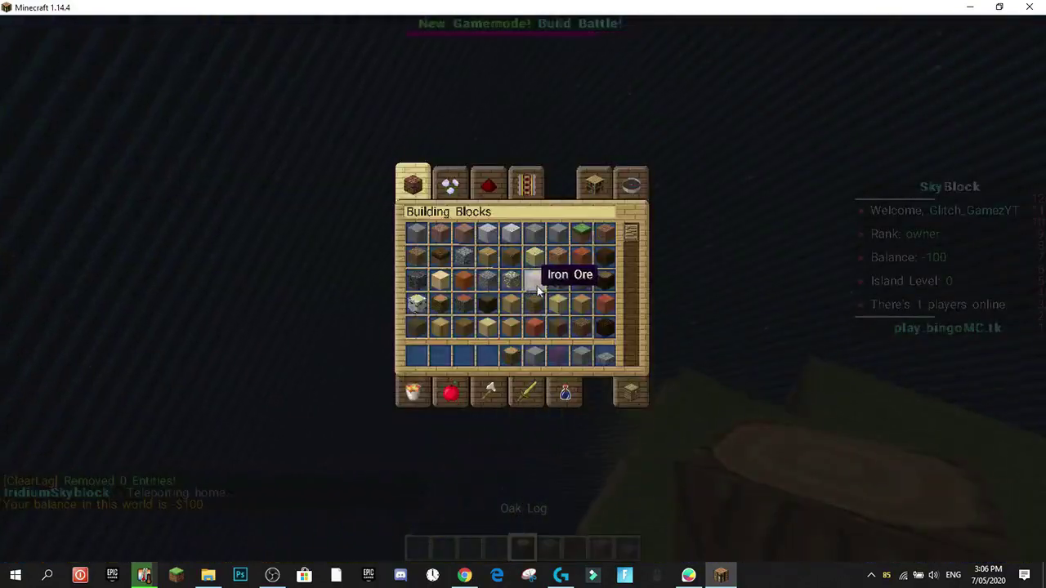
{"action": "key", "text": "e"}
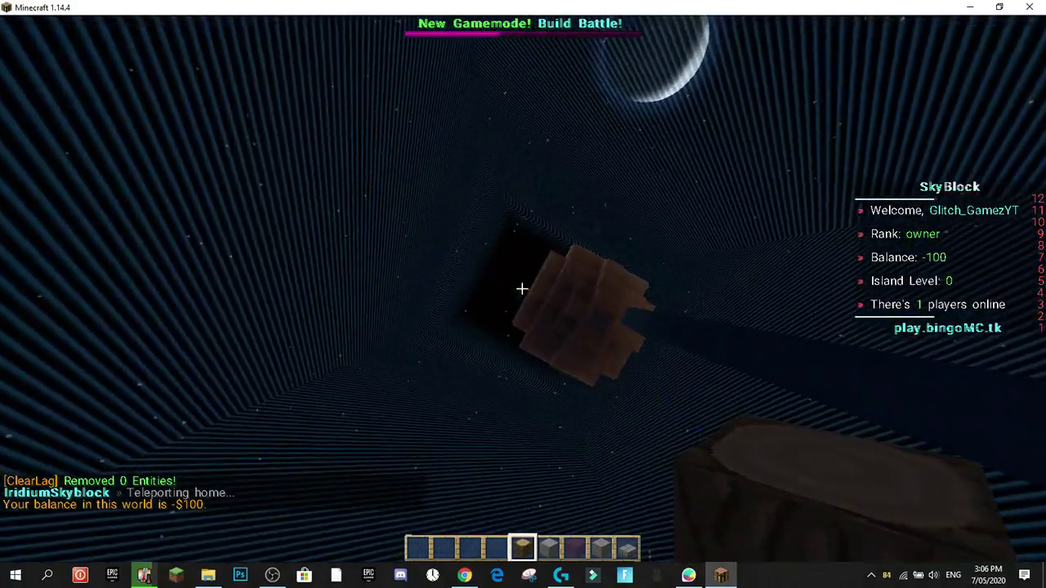
Search the creative inventory for flint and put flint and steel in the hotbar.
{"action": "key", "text": "e"}
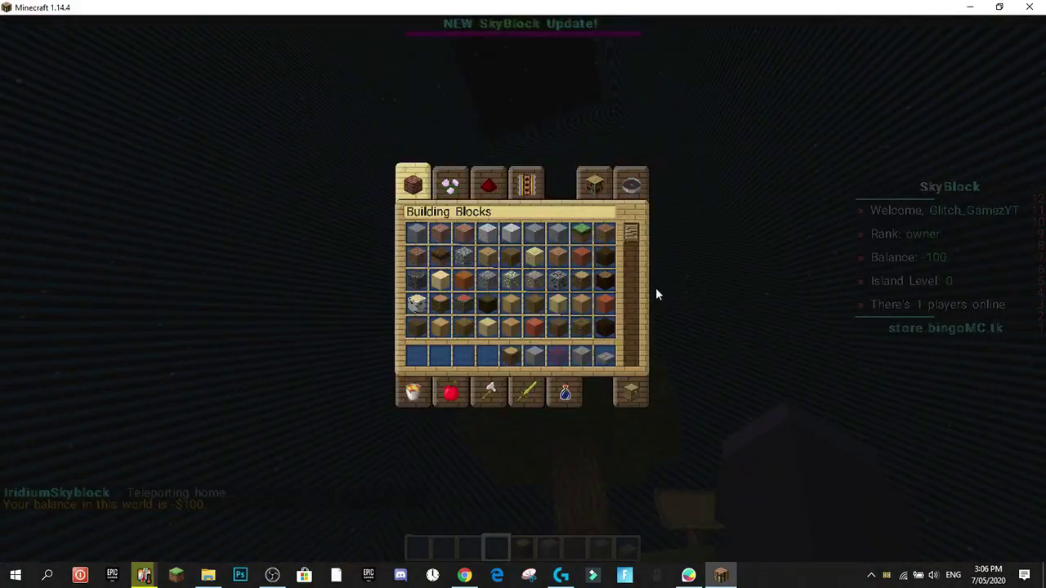
{"action": "left_click", "coordinate": [630, 186]}
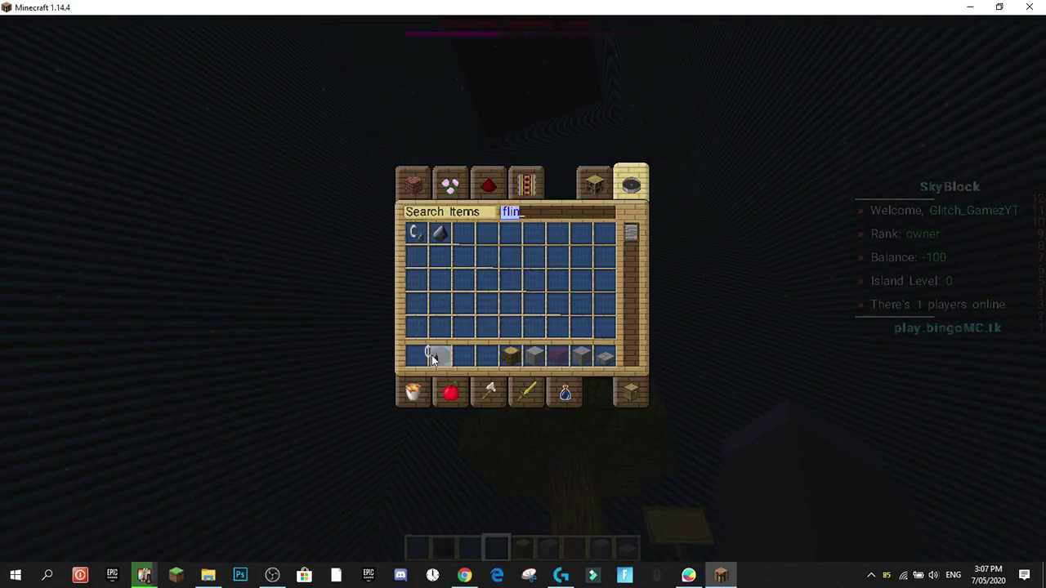
{"action": "key", "text": "Escape"}
Place the remaining obsidian blocks of the portal frame on the island and light it with flint and steel.
{"action": "key", "text": "2"}
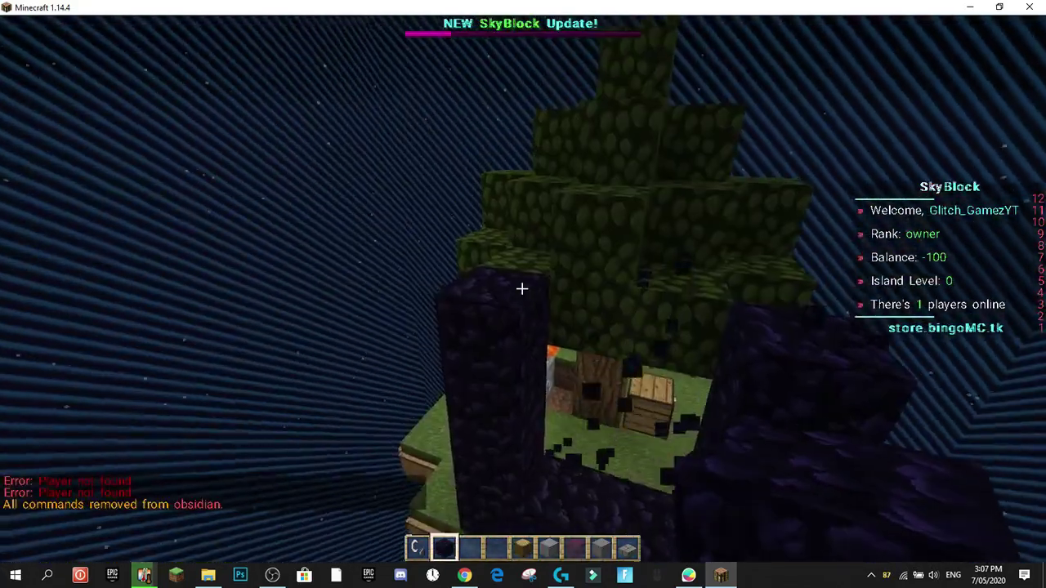
{"action": "right_click", "coordinate": [522, 289]}
{"action": "right_click", "coordinate": [522, 288]}
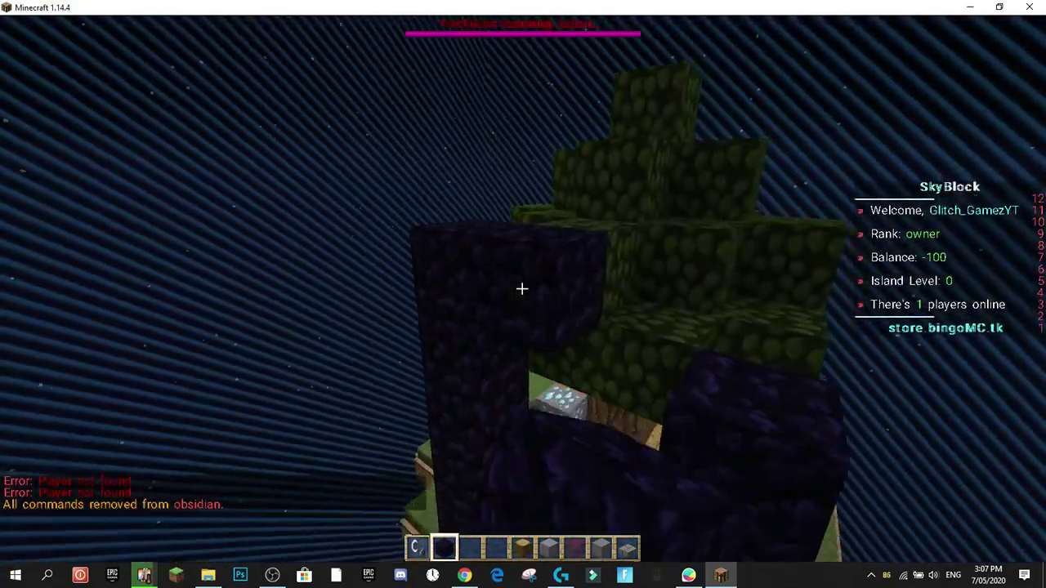
{"action": "key", "text": "1"}
{"action": "right_click", "coordinate": [521, 289]}
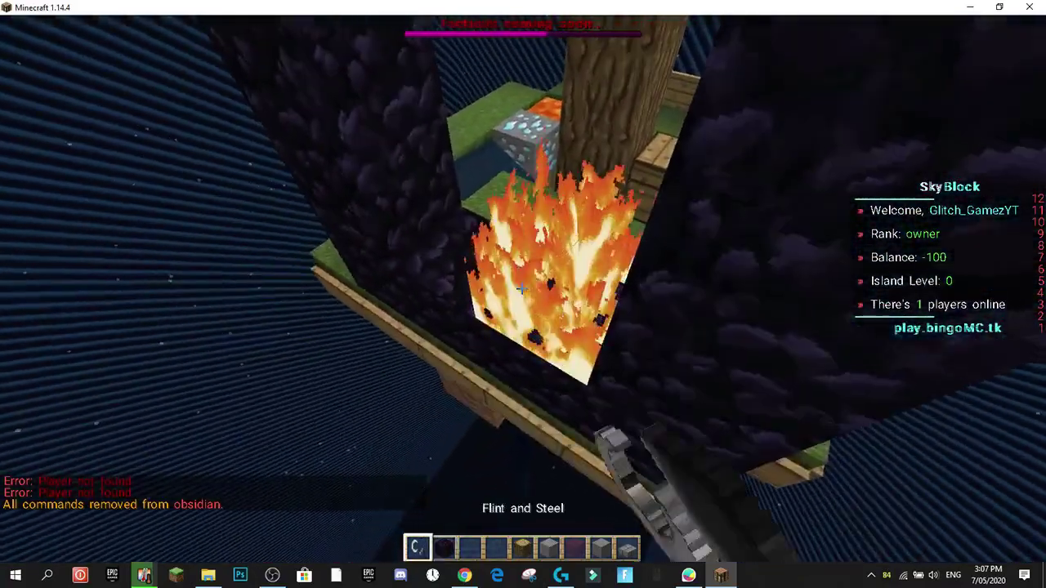
Go through the portal to the nether island, check the hotbar and look inside the chest there.
{"action": "key", "text": "9"}
{"action": "key", "text": "s"}
{"action": "key", "text": "w"}
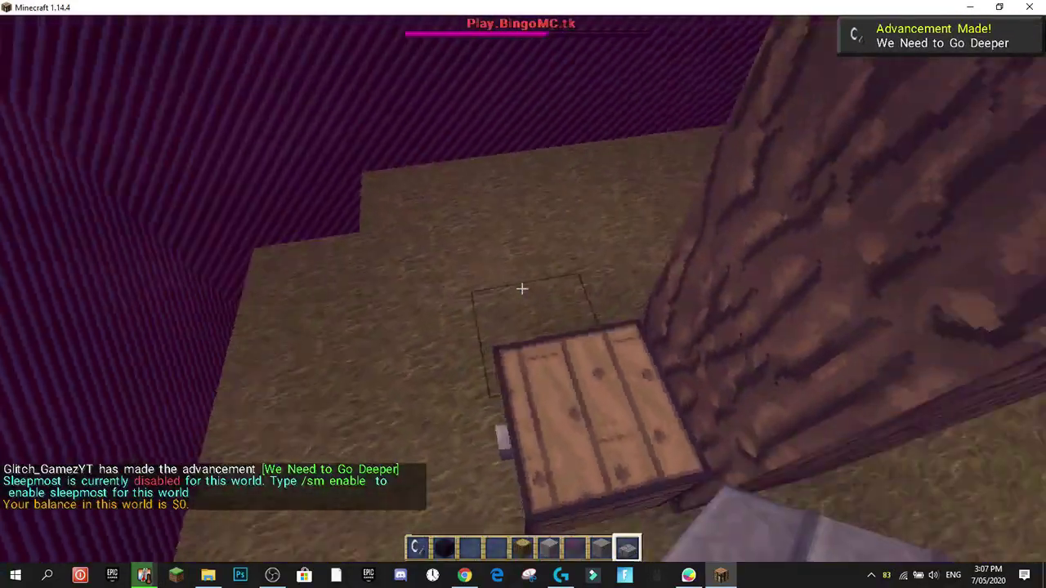
{"action": "key", "text": "6"}
{"action": "scroll", "coordinate": [521, 288], "scroll_direction": "up", "scroll_amount": 2}
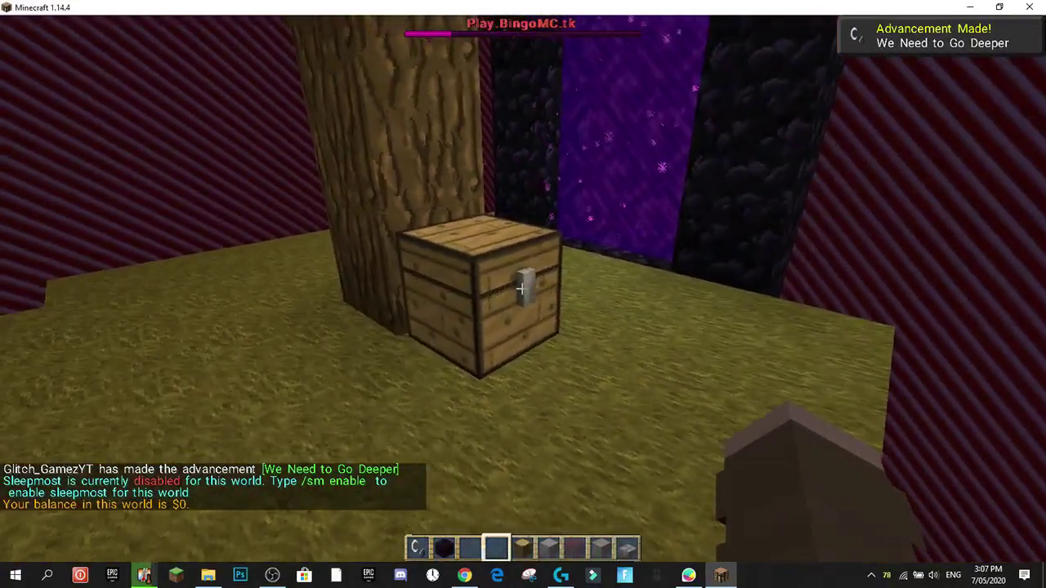
{"action": "right_click", "coordinate": [522, 289]}
{"action": "key", "text": "Escape"}
Return to the hub with /spawn and check the blocks in the hotbar.
{"action": "key", "text": "slash"}
{"action": "type", "text": "spawn"}
{"action": "key", "text": "Return"}
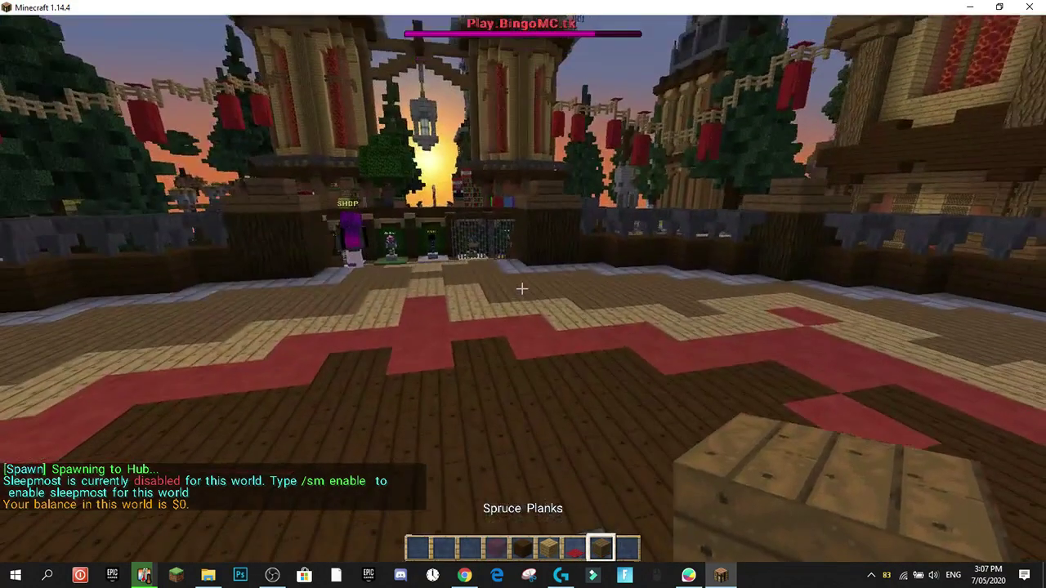
{"action": "scroll", "coordinate": [521, 288], "scroll_direction": "up", "scroll_amount": 1}
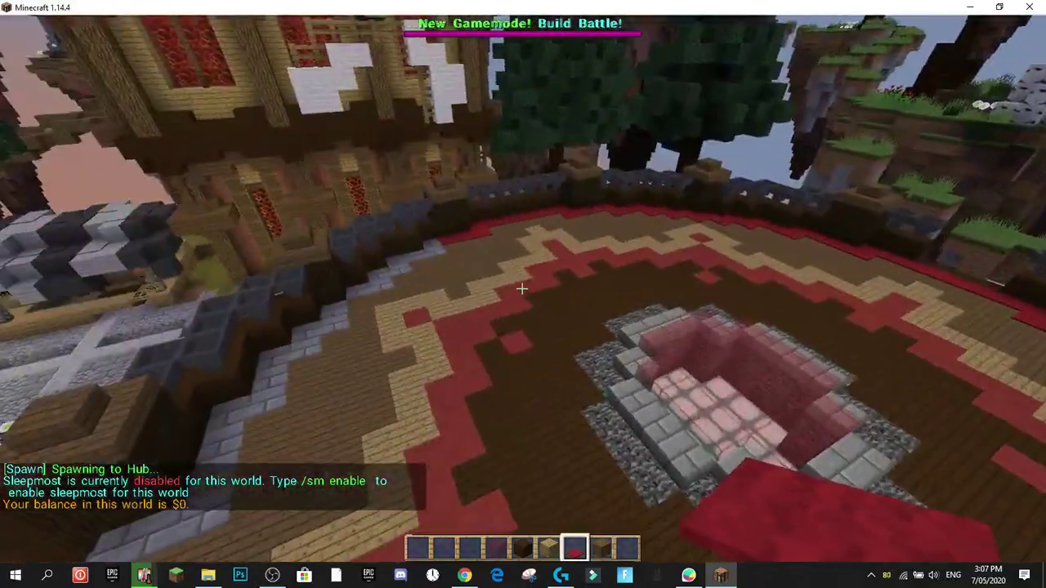
Walk around the hub and cycle through the red stained glass, dark oak planks and oak planks.
{"action": "scroll", "coordinate": [522, 287], "scroll_direction": "up", "scroll_amount": 3}
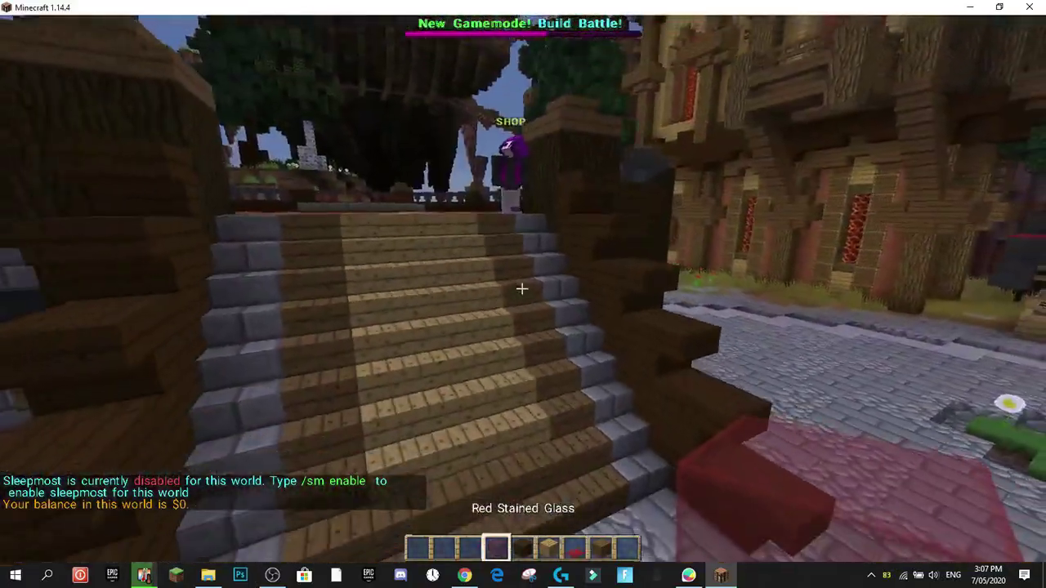
{"action": "key", "text": "w"}
{"action": "scroll", "coordinate": [521, 288], "scroll_direction": "down", "scroll_amount": 1}
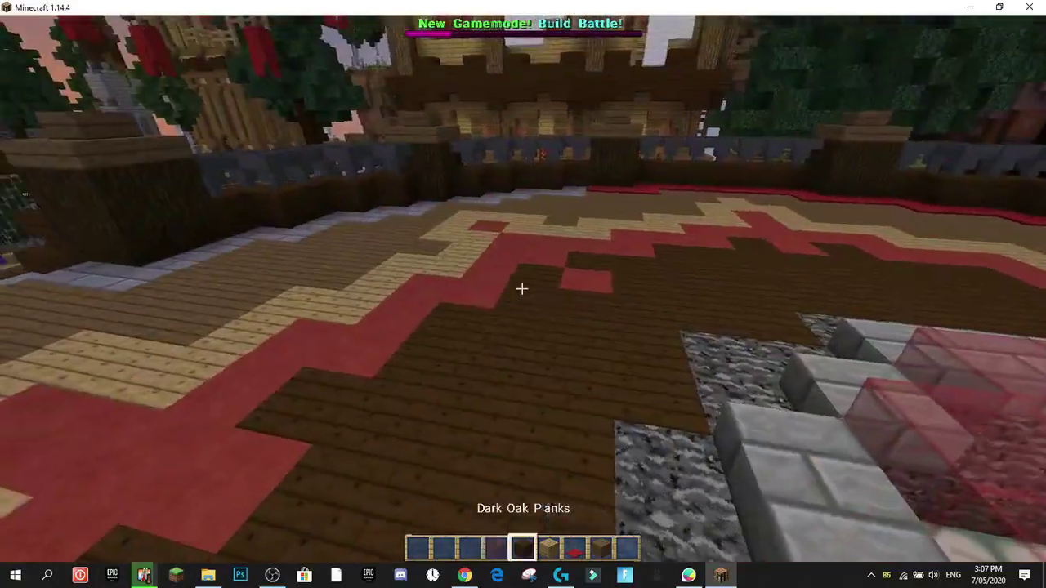
{"action": "scroll", "coordinate": [522, 288], "scroll_direction": "down", "scroll_amount": 1}
Teleport home to the Skyblock island through the /is menu and check the inventory there.
{"action": "key", "text": "slash"}
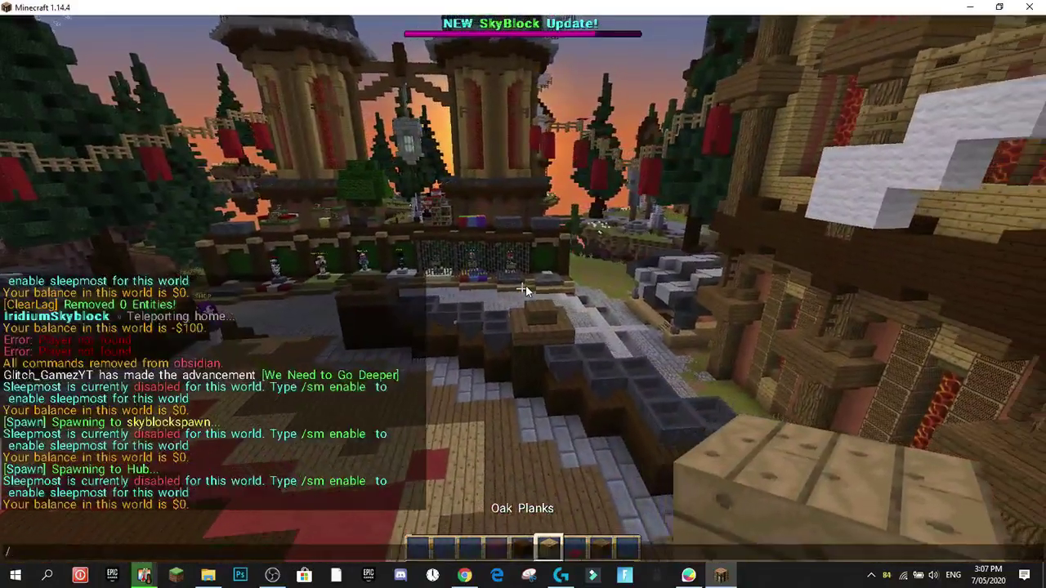
{"action": "type", "text": "is"}
{"action": "key", "text": "Return"}
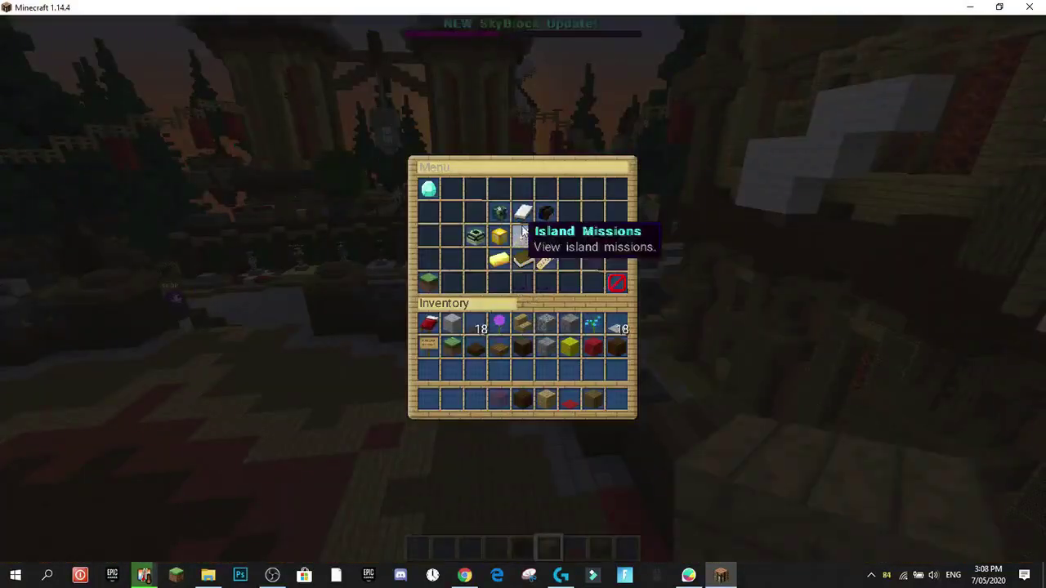
{"action": "left_click", "coordinate": [545, 213]}
{"action": "key", "text": "e"}
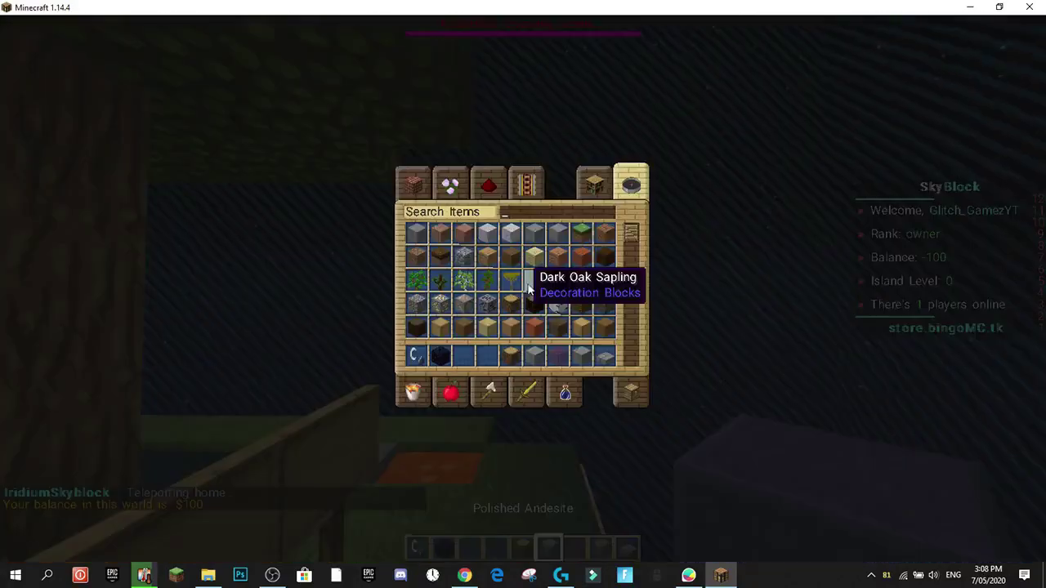
{"action": "key", "text": "Escape"}
{"action": "key", "text": "Escape"}
{"action": "key", "text": "Escape"}
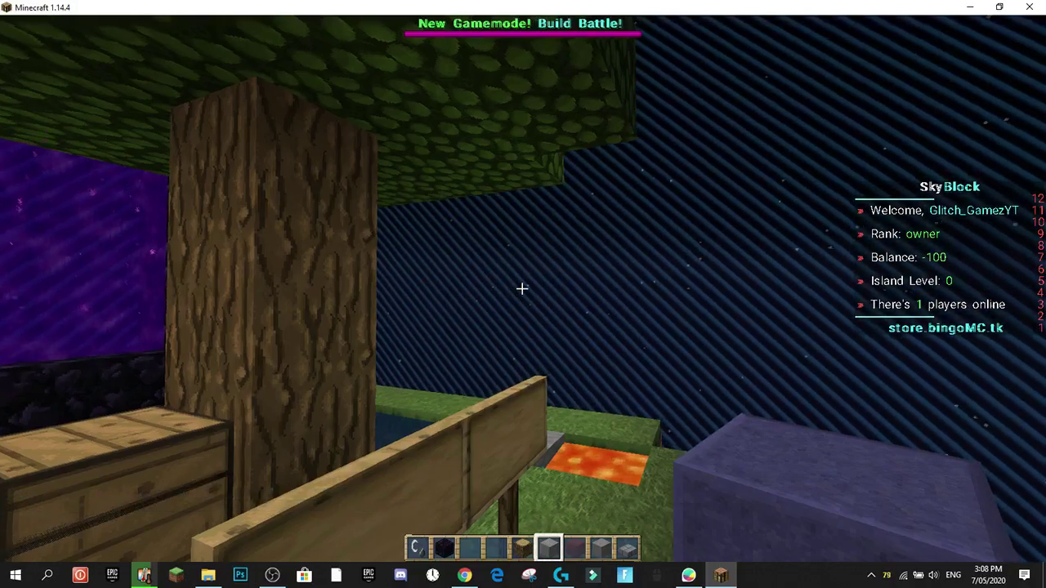
Switch to Chrome and review the worlds and shares listed under the Skyblock group in the Multiverse-Inventories groups.yml.
{"action": "key", "text": "Escape"}
{"action": "left_click", "coordinate": [465, 576]}
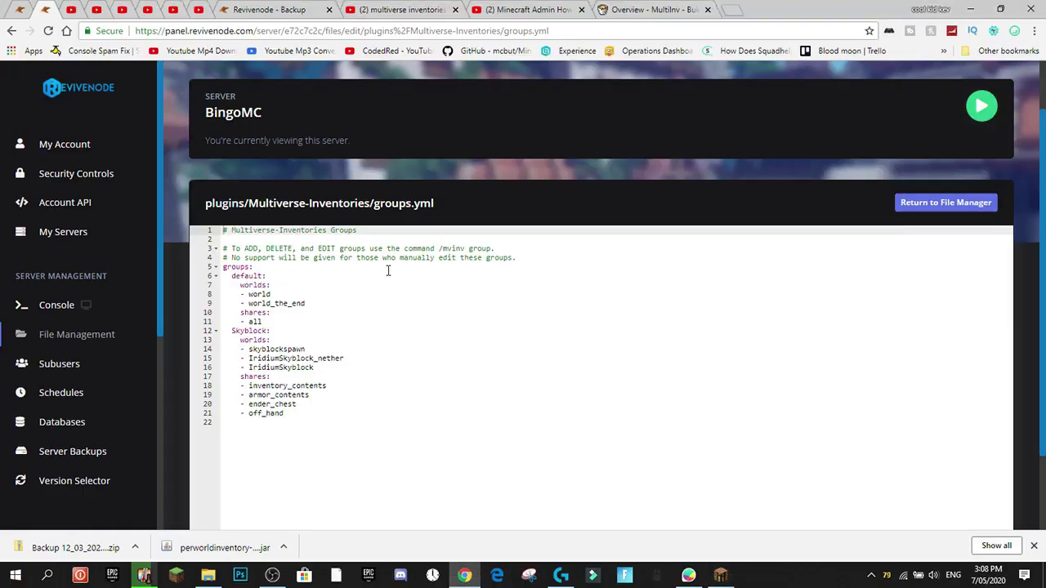
{"action": "scroll", "coordinate": [389, 270], "scroll_direction": "up", "scroll_amount": 1}
{"action": "scroll", "coordinate": [312, 370], "scroll_direction": "down", "scroll_amount": 2}
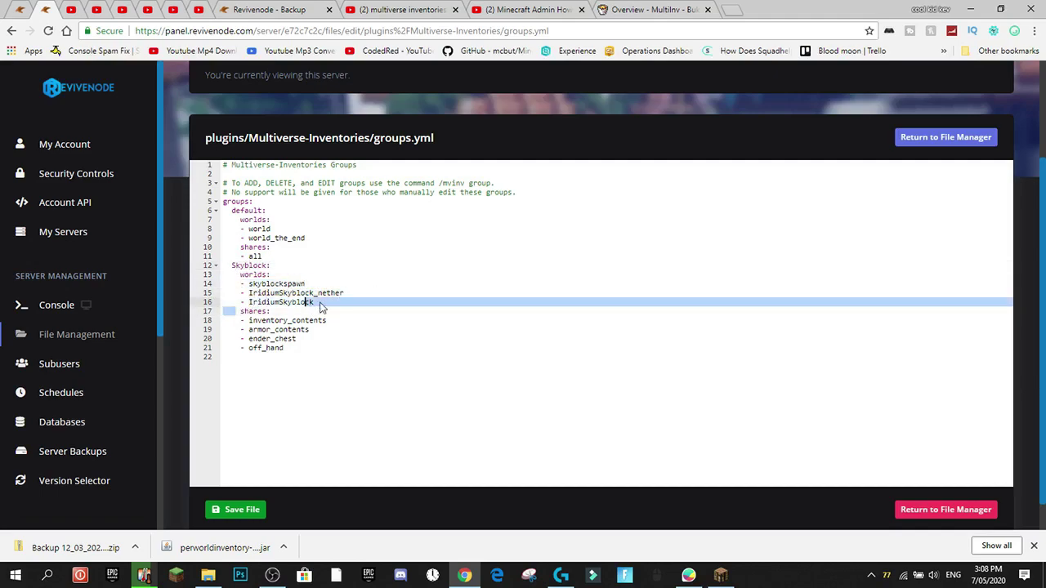
{"action": "left_click_drag", "start_coordinate": [250, 293], "coordinate": [192, 301]}
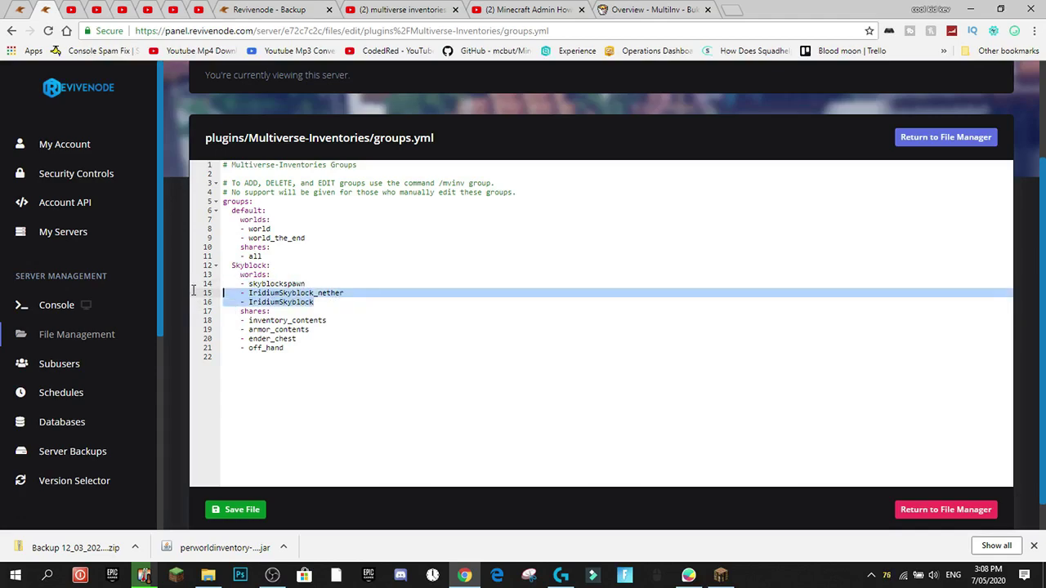
{"action": "left_click_drag", "start_coordinate": [311, 356], "coordinate": [270, 338]}
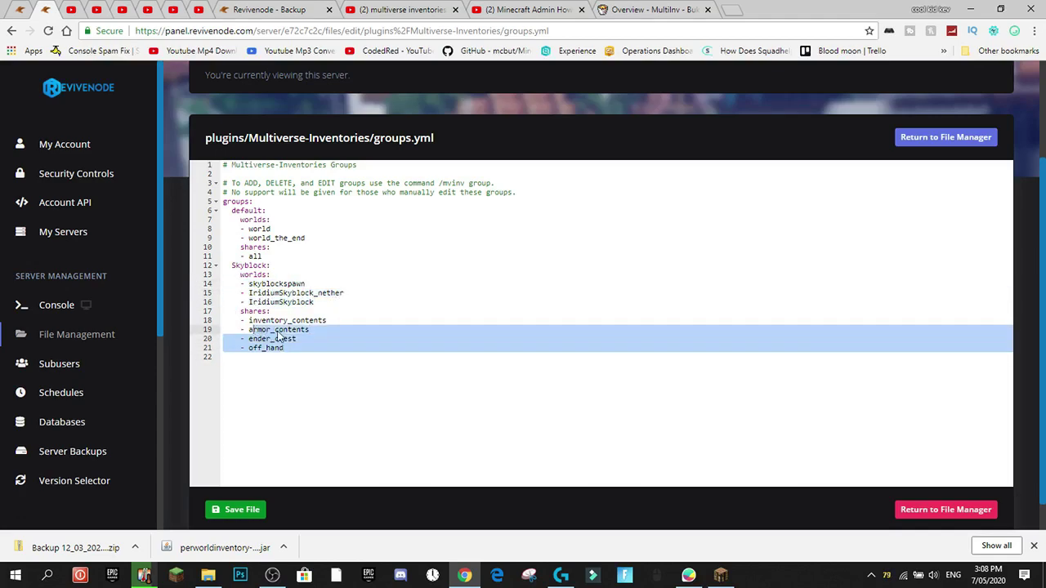
{"action": "left_click", "coordinate": [277, 329]}
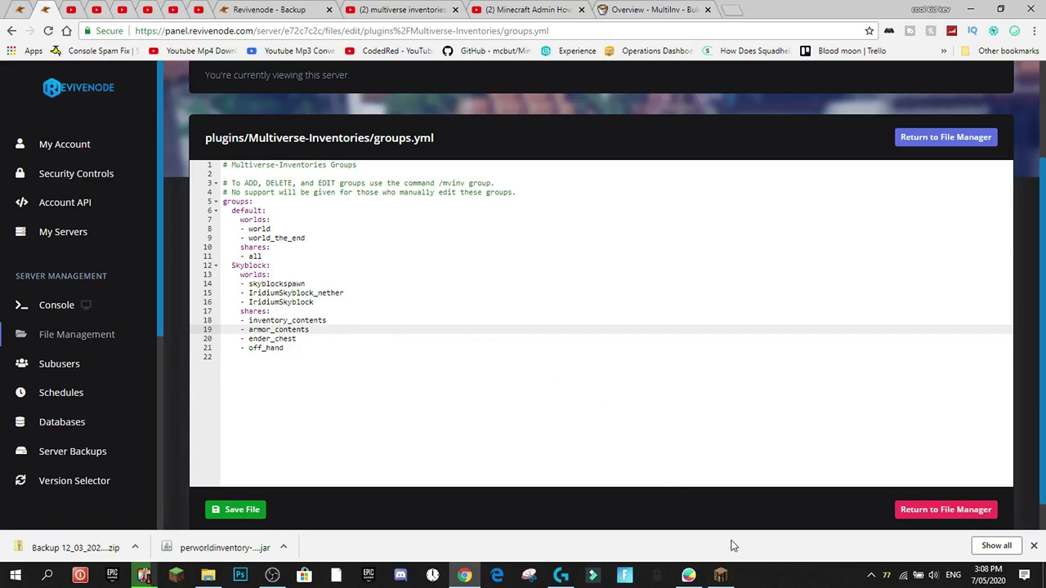
{"action": "mouse_move", "coordinate": [720, 575]}
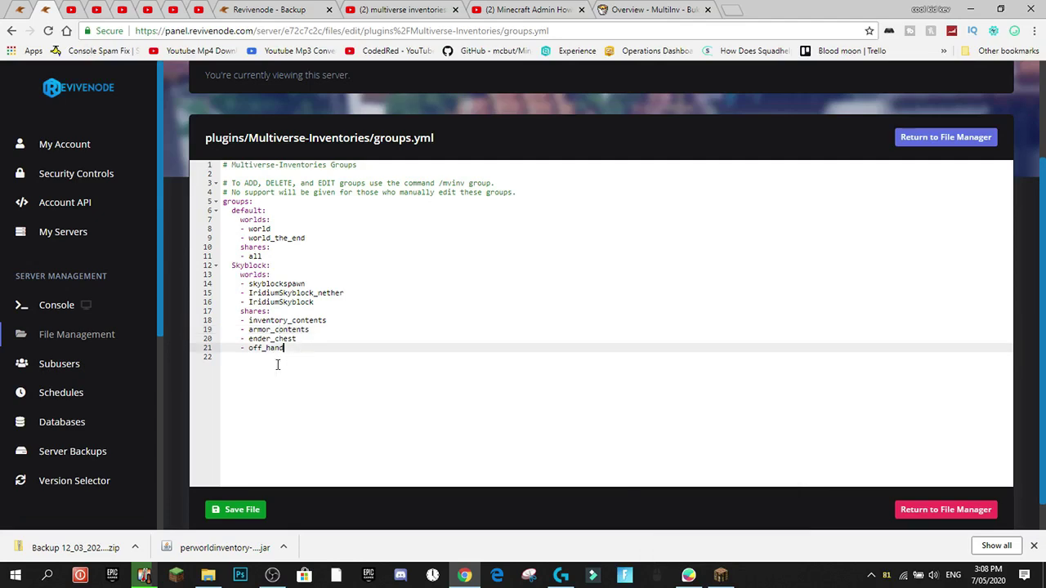
{"action": "left_click_drag", "start_coordinate": [287, 348], "coordinate": [257, 275]}
{"action": "left_click", "coordinate": [415, 333]}
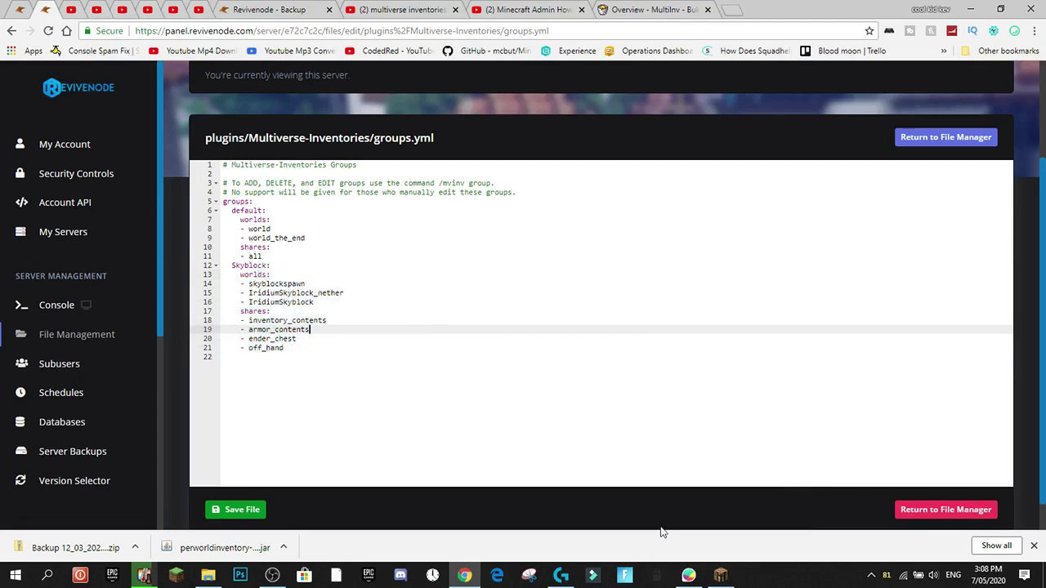
Switch back to Minecraft, resume the game and move across the Skyblock island.
{"action": "left_click", "coordinate": [720, 575]}
{"action": "left_click", "coordinate": [491, 173]}
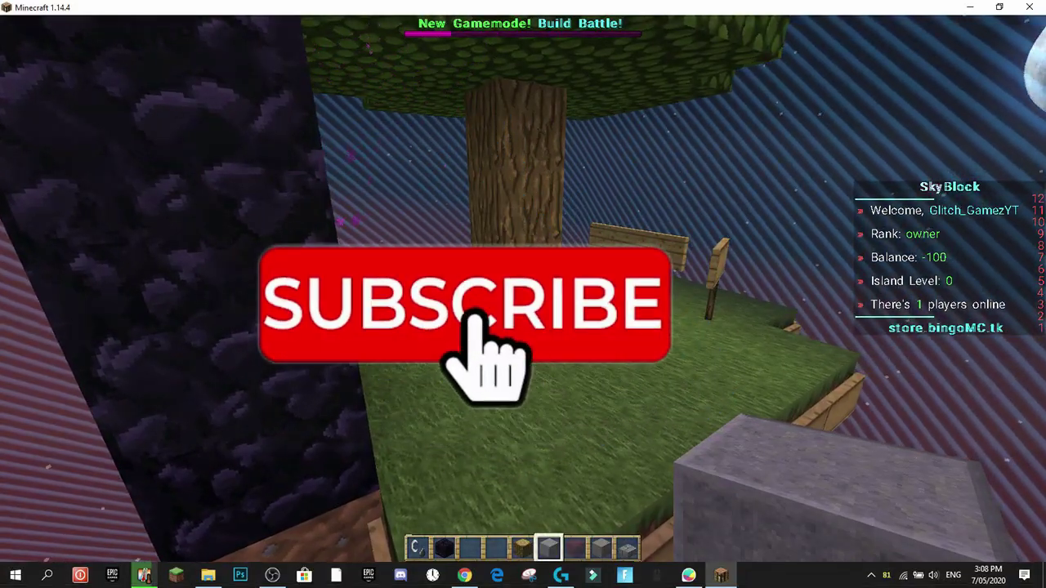
{"action": "key", "text": "w"}
Place polished andesite blocks outward from the island's edge near the chest.
{"action": "right_click", "coordinate": [522, 289]}
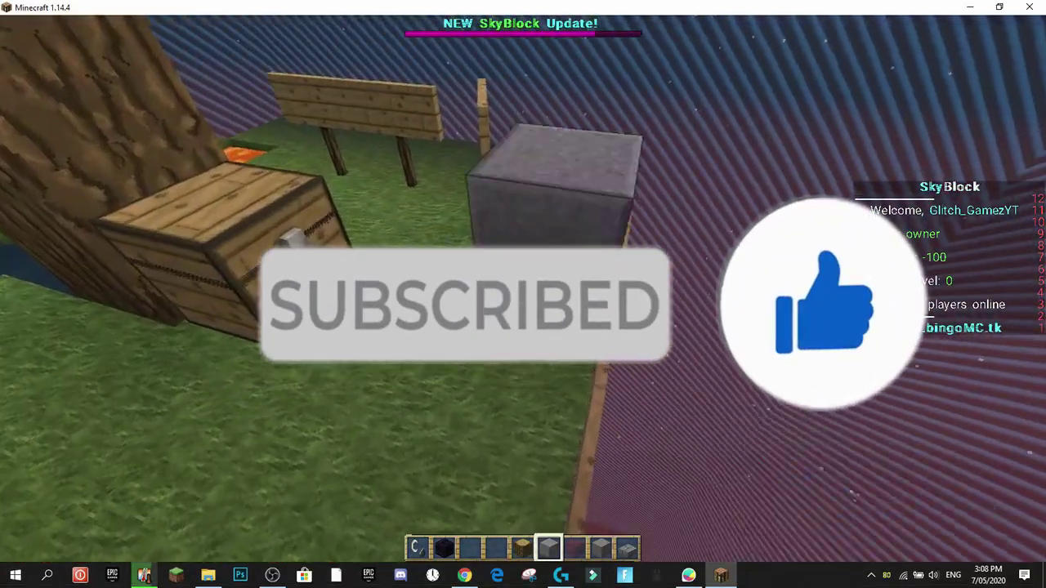
{"action": "right_click", "coordinate": [522, 288]}
{"action": "right_click", "coordinate": [523, 289]}
{"action": "right_click", "coordinate": [522, 289]}
{"action": "left_click", "coordinate": [522, 289]}
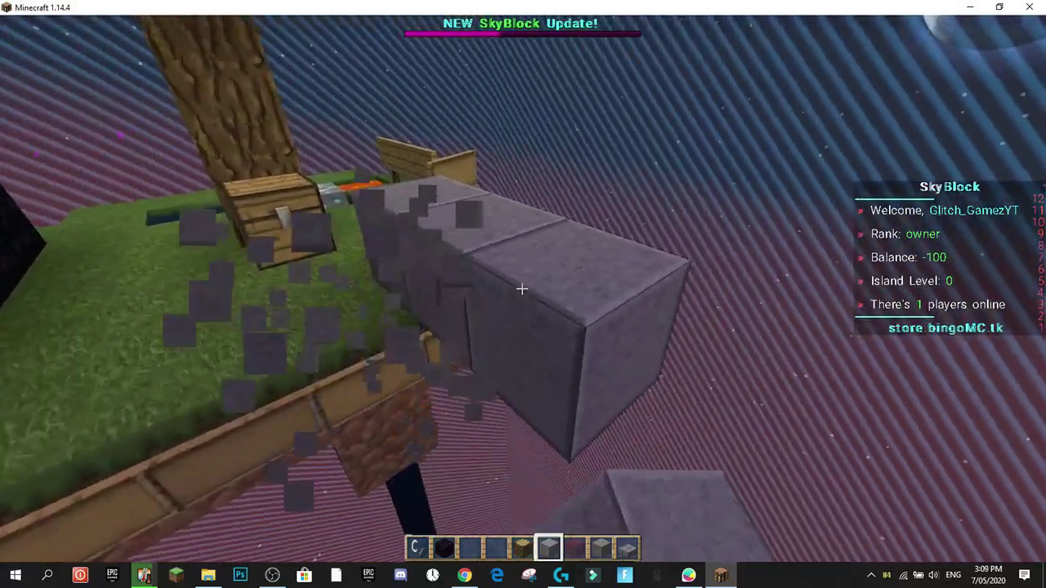
{"action": "right_click", "coordinate": [522, 289]}
{"action": "right_click", "coordinate": [522, 288]}
{"action": "right_click", "coordinate": [523, 288]}
Remove the commands bound to the held polished andesite with /pt.
{"action": "type", "text": "d"}
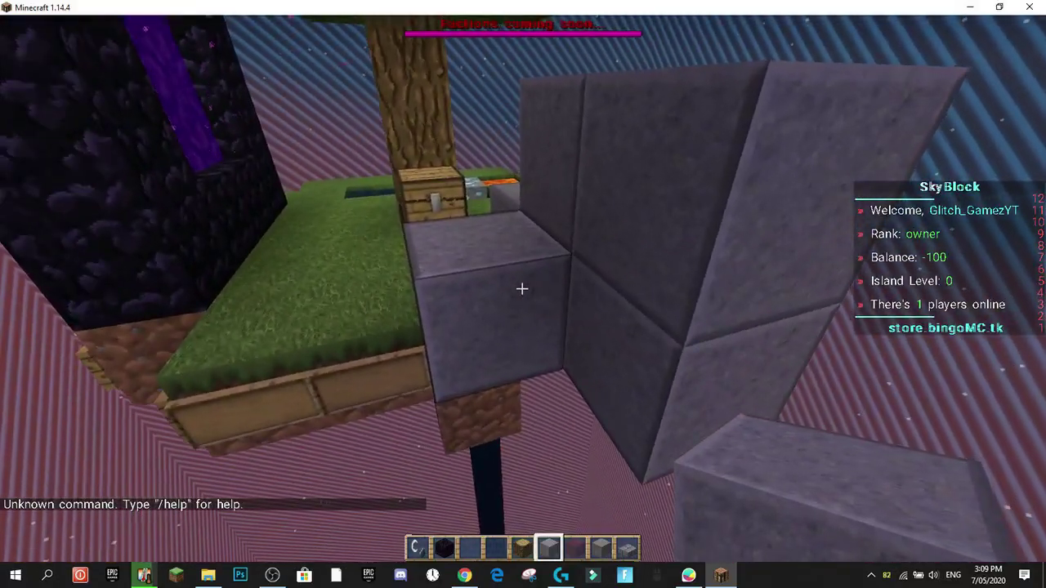
{"action": "type", "text": "/pt"}
{"action": "key", "text": "Return"}
Extend the polished andesite into a stepped structure rising away from the island.
{"action": "left_click", "coordinate": [523, 288]}
{"action": "left_click", "coordinate": [522, 289]}
{"action": "right_click", "coordinate": [522, 288]}
{"action": "right_click", "coordinate": [522, 288]}
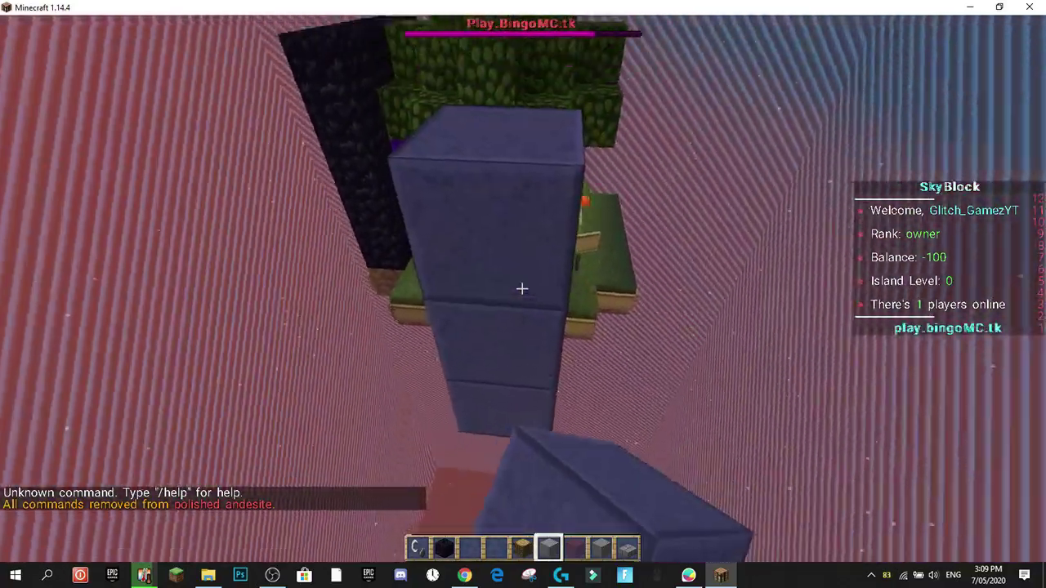
{"action": "right_click", "coordinate": [523, 289]}
{"action": "right_click", "coordinate": [523, 289]}
{"action": "right_click", "coordinate": [522, 289]}
{"action": "right_click", "coordinate": [522, 288]}
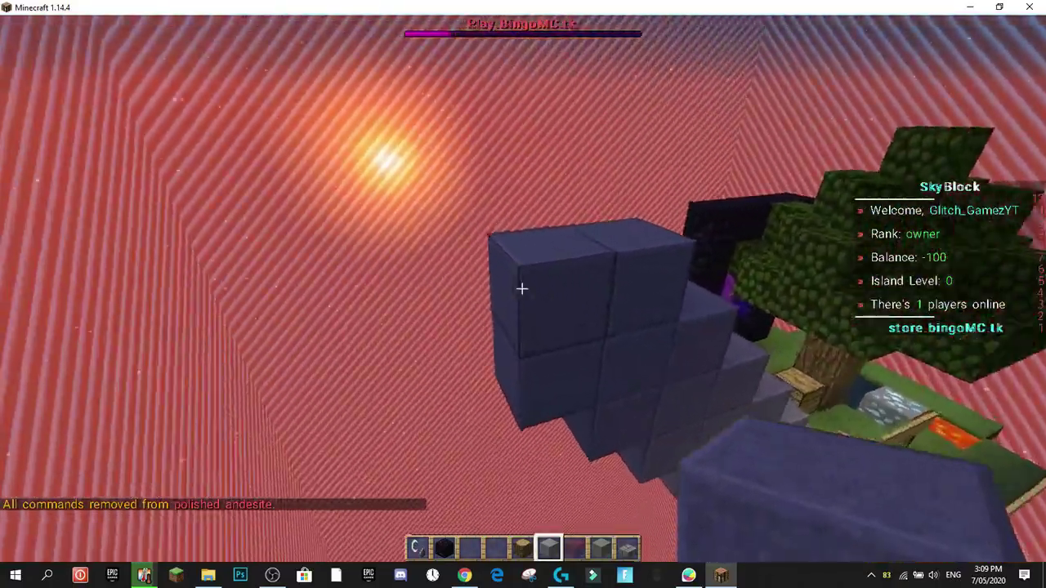
Break the polished andesite blocks built beside the island.
{"action": "left_click", "coordinate": [522, 289]}
{"action": "left_click", "coordinate": [522, 289]}
{"action": "left_click", "coordinate": [522, 289]}
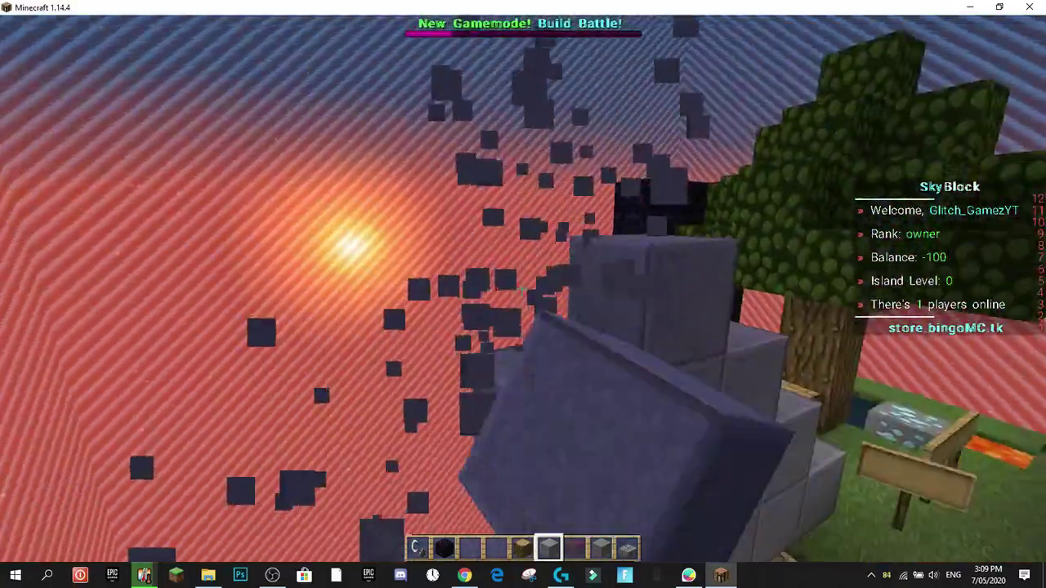
{"action": "left_click", "coordinate": [522, 288]}
{"action": "left_click", "coordinate": [522, 289]}
{"action": "left_click", "coordinate": [522, 288]}
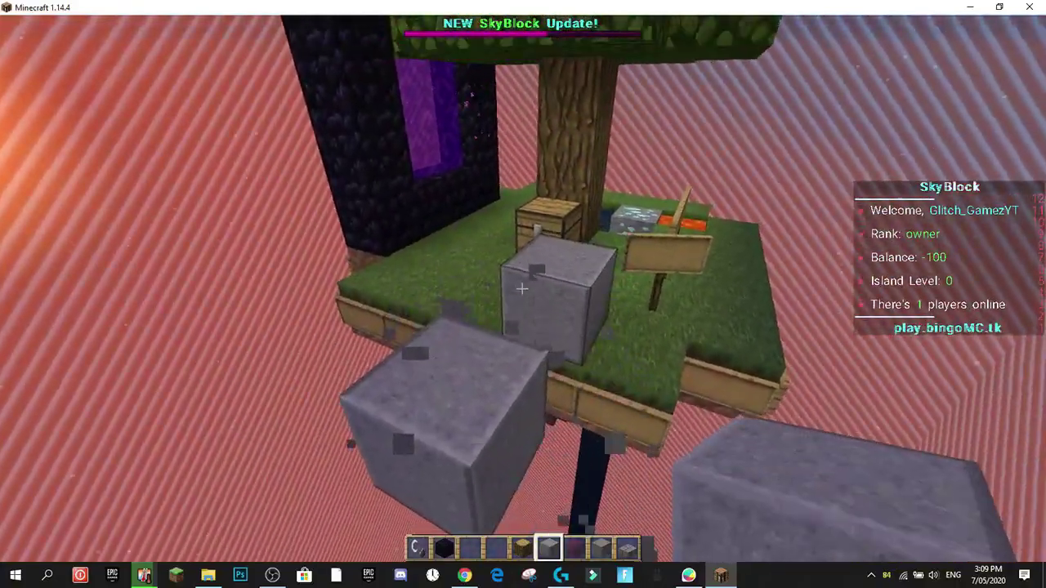
{"action": "left_click", "coordinate": [522, 289]}
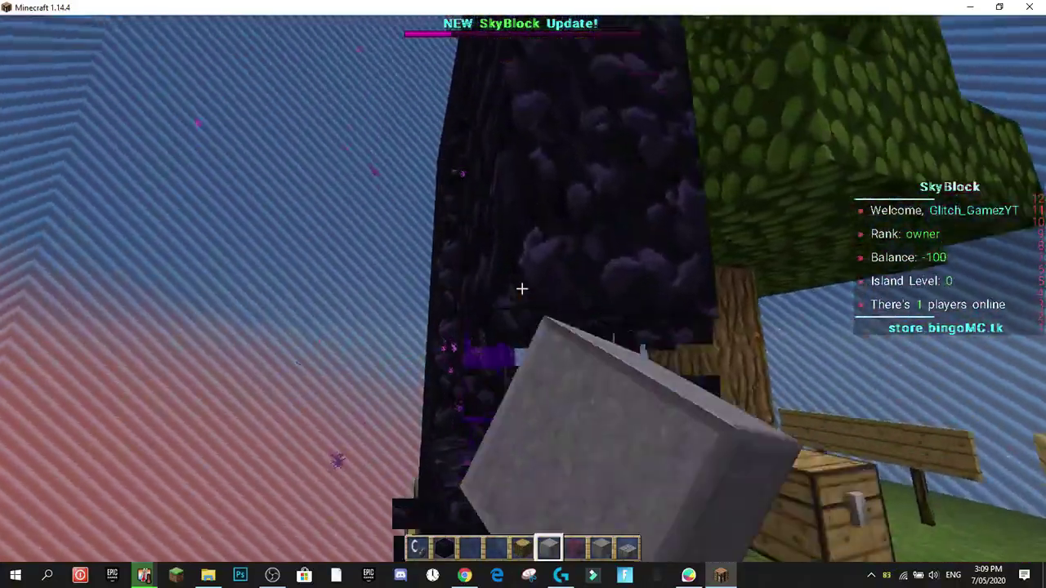
Break the nether portal and all of its obsidian frame on the island.
{"action": "left_click", "coordinate": [522, 289]}
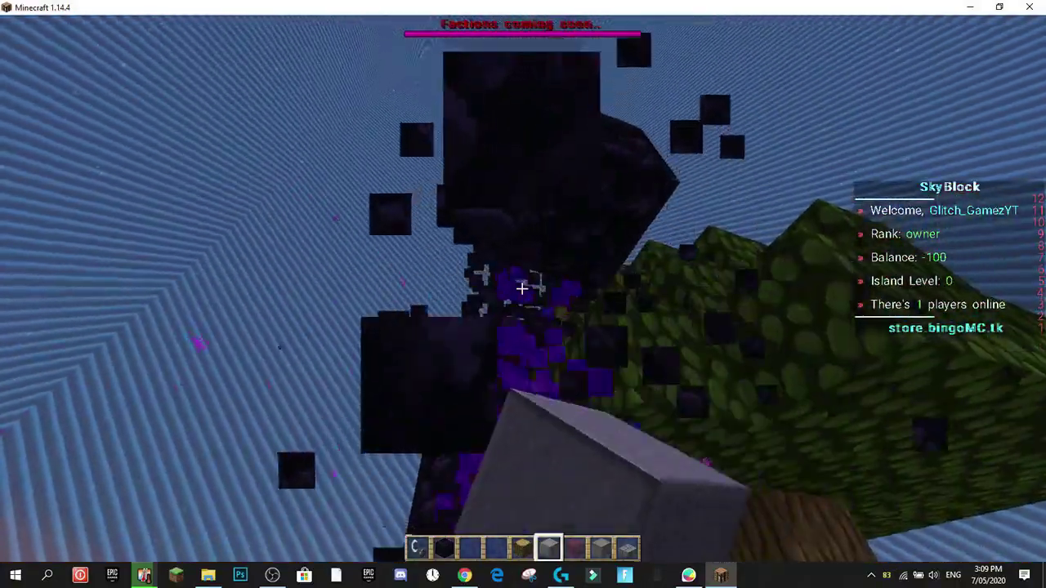
{"action": "left_click", "coordinate": [522, 289]}
{"action": "left_click", "coordinate": [522, 288]}
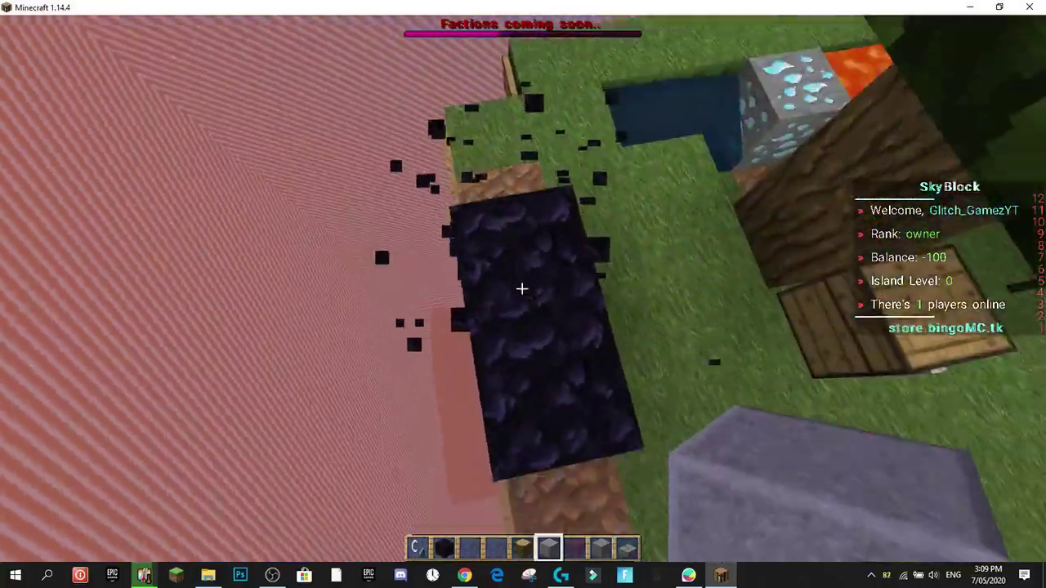
{"action": "left_click", "coordinate": [522, 289]}
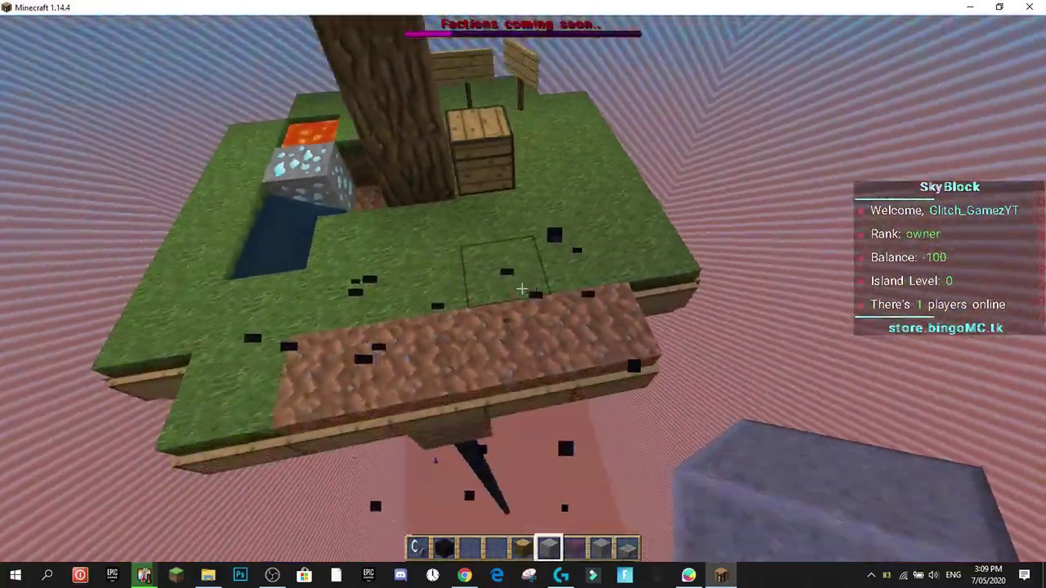
Pick a grass block from the island into the hotbar and place it in the hole beside the tree trunk.
{"action": "key", "text": "s"}
{"action": "key", "text": "w"}
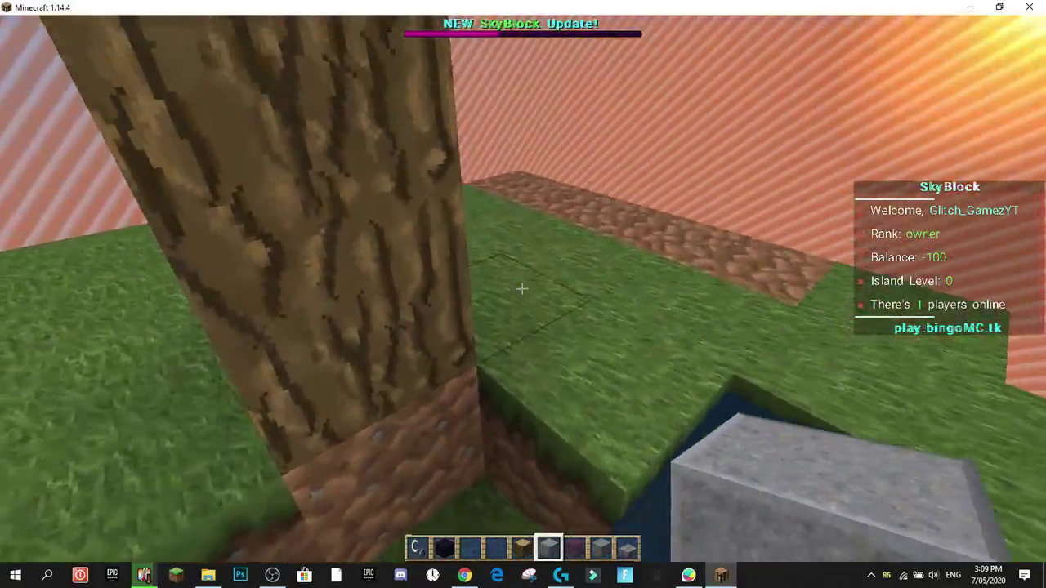
{"action": "scroll", "coordinate": [523, 288], "scroll_direction": "down", "scroll_amount": 1}
{"action": "middle_click", "coordinate": [522, 289]}
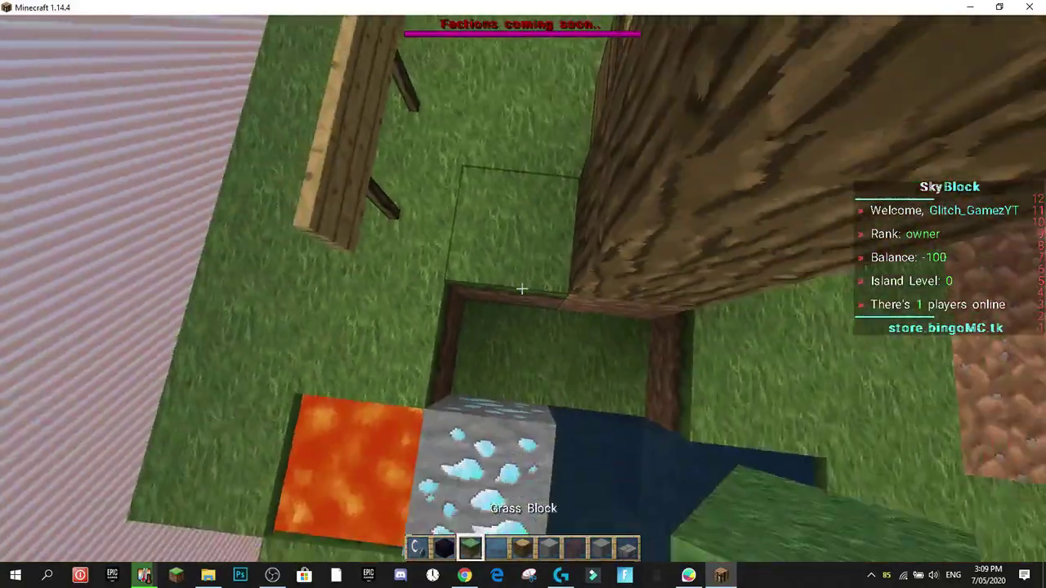
{"action": "right_click", "coordinate": [522, 288]}
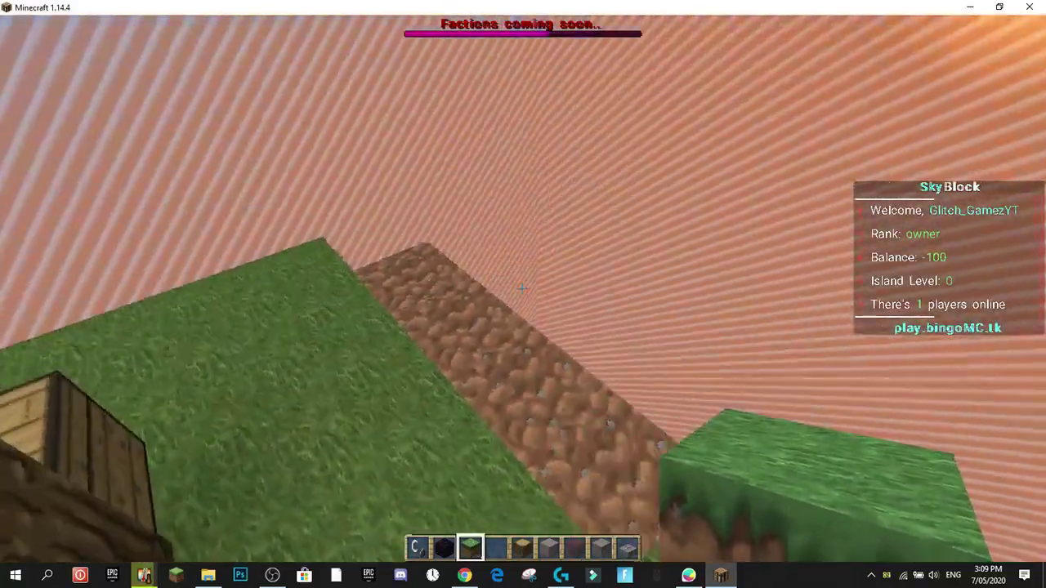